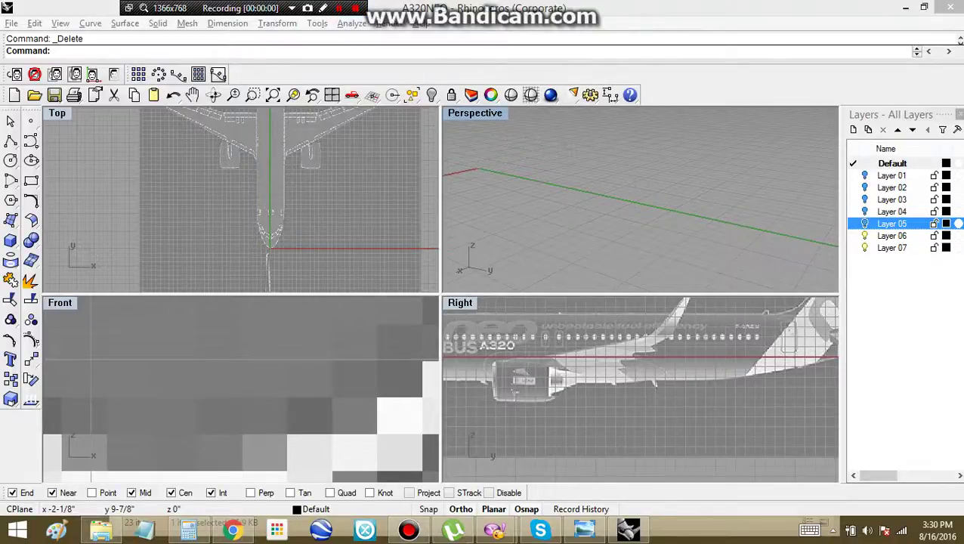
# Step: Show Layer 01 and Layer 05 to examine how the wing box passes through the fuselage, and hide both layers again
pyautogui.click(865, 175)
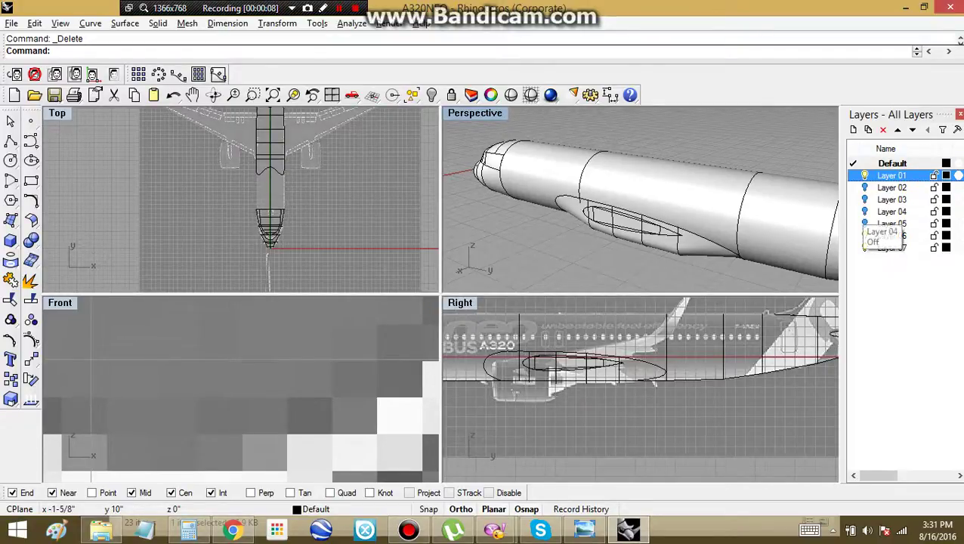
pyautogui.click(864, 223)
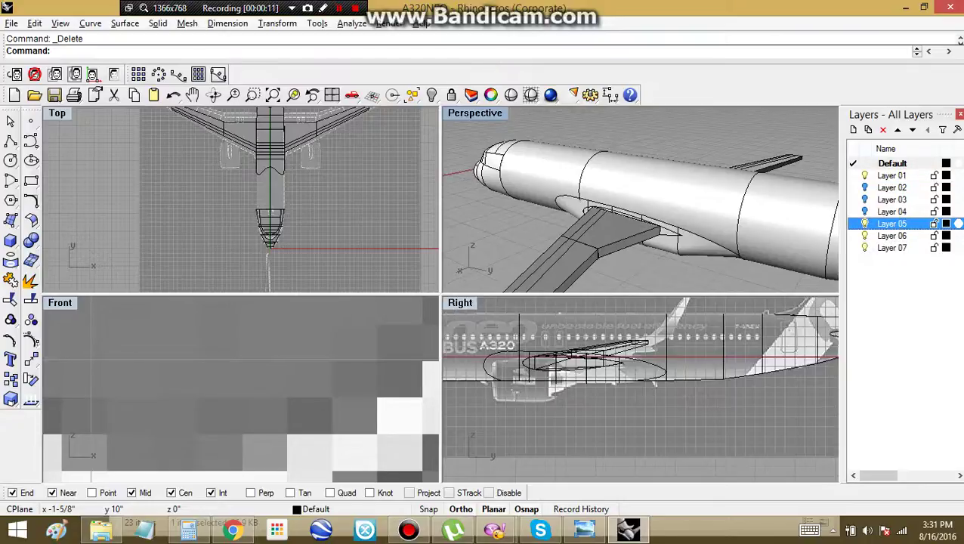
pyautogui.click(655, 171)
pyautogui.moveTo(596, 208); pyautogui.dragTo(683, 194, button='right')
pyautogui.click(865, 224)
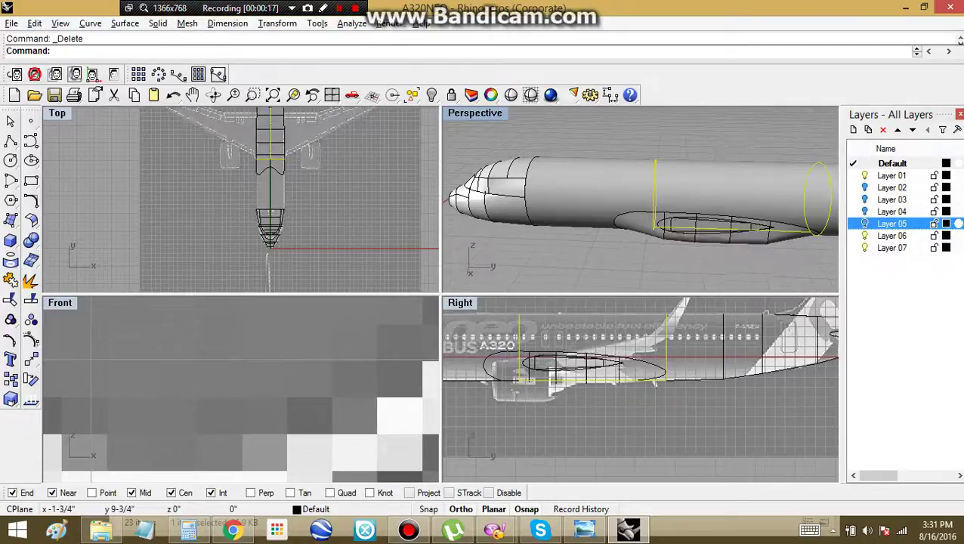
pyautogui.click(865, 175)
# Step: Start an object Intersection, show Layer 05 and pick the surfaces of the centre wing box as objects to intersect
pyautogui.click(90, 23)
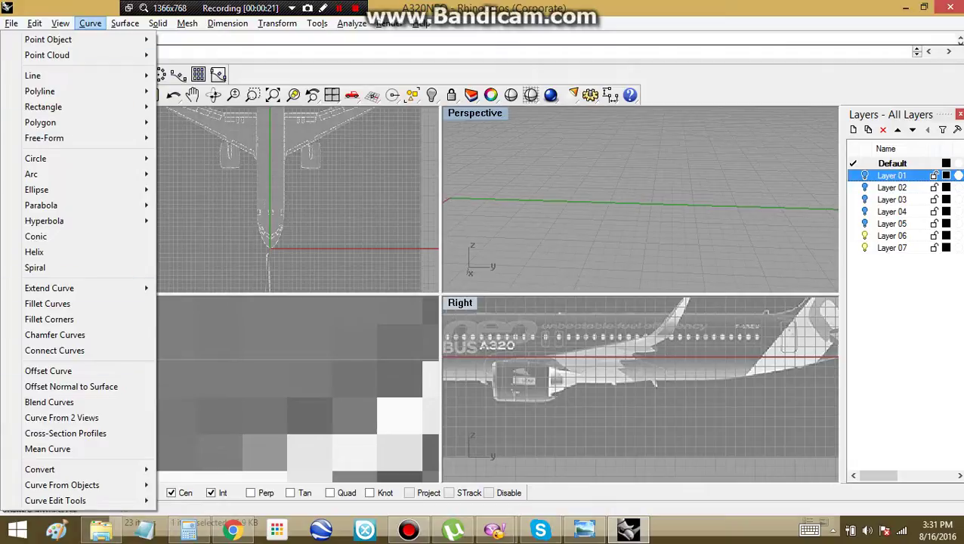
pyautogui.moveTo(83, 485)
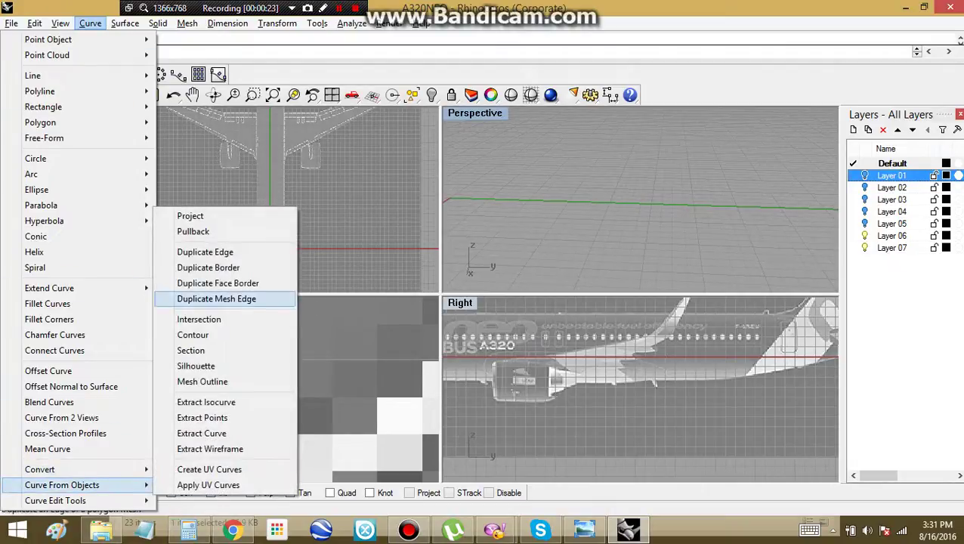
pyautogui.click(198, 319)
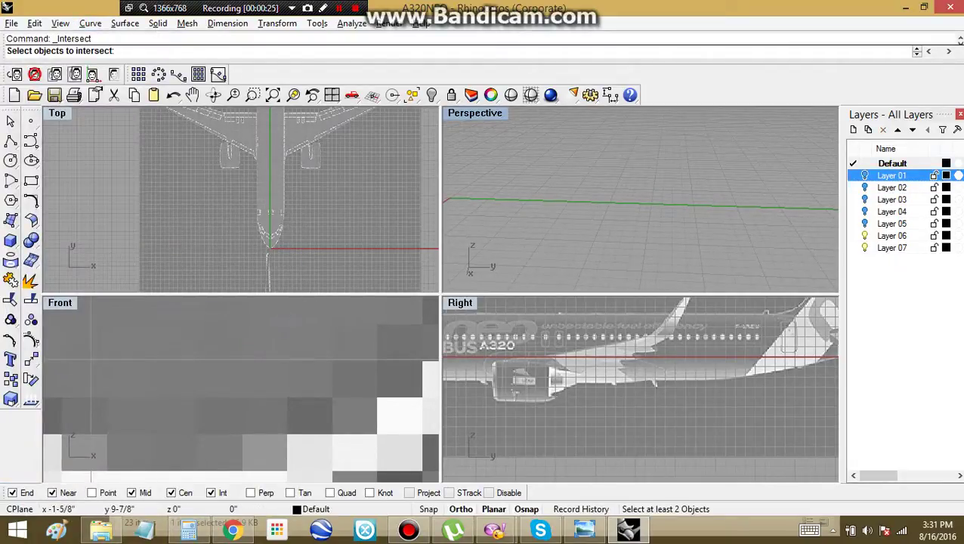
pyautogui.click(865, 224)
pyautogui.moveTo(716, 189); pyautogui.dragTo(642, 242, button='right')
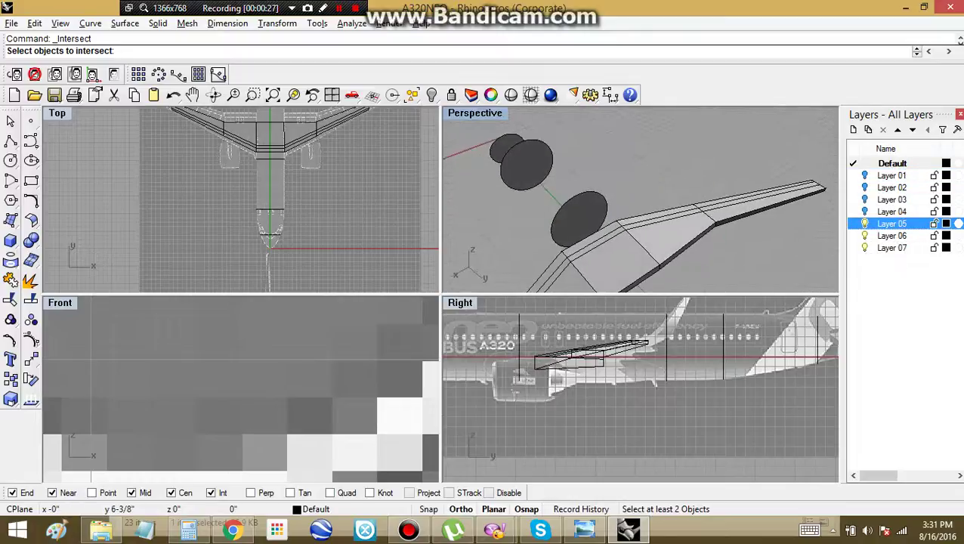
pyautogui.click(633, 253)
pyautogui.click(680, 292)
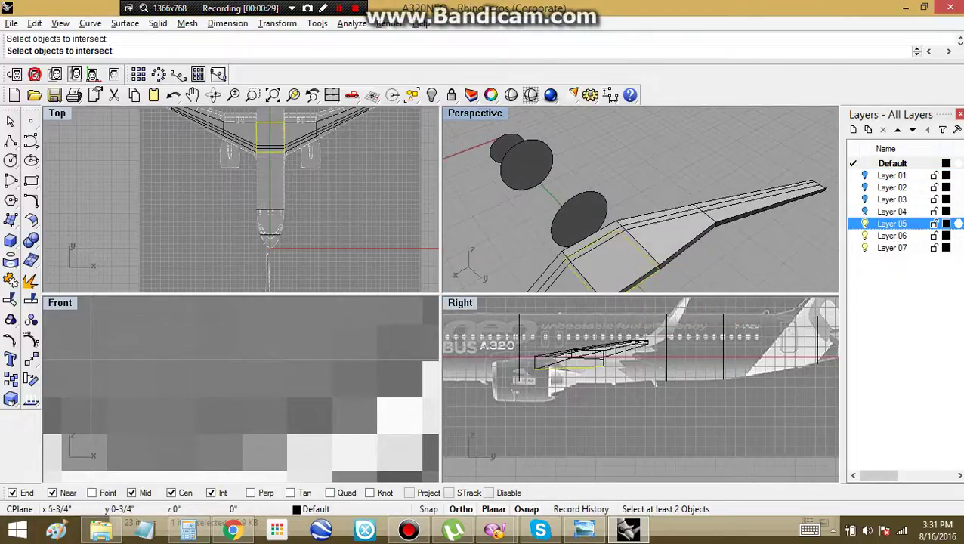
pyautogui.moveTo(318, 179); pyautogui.dragTo(317, 219, button='right')
pyautogui.scroll(5, 264, 165)
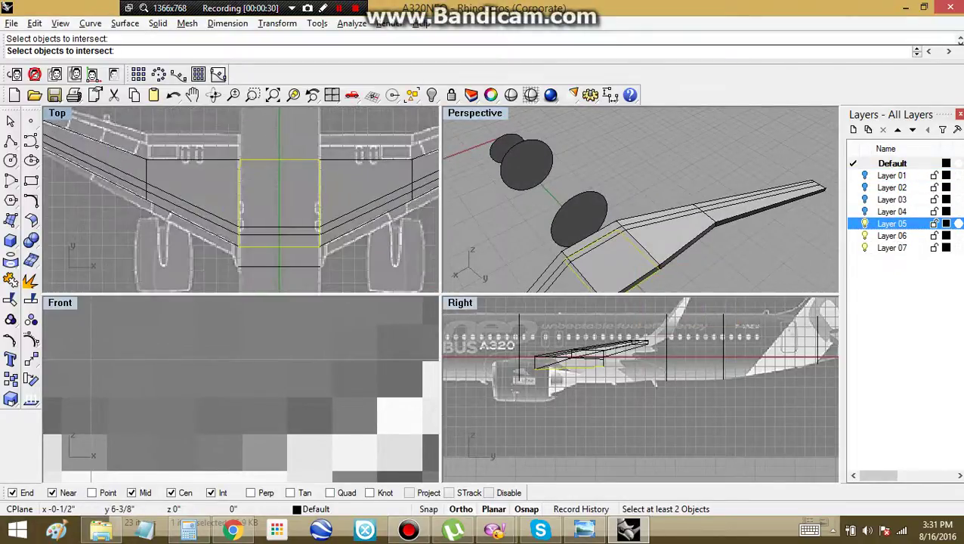
pyautogui.click(624, 262)
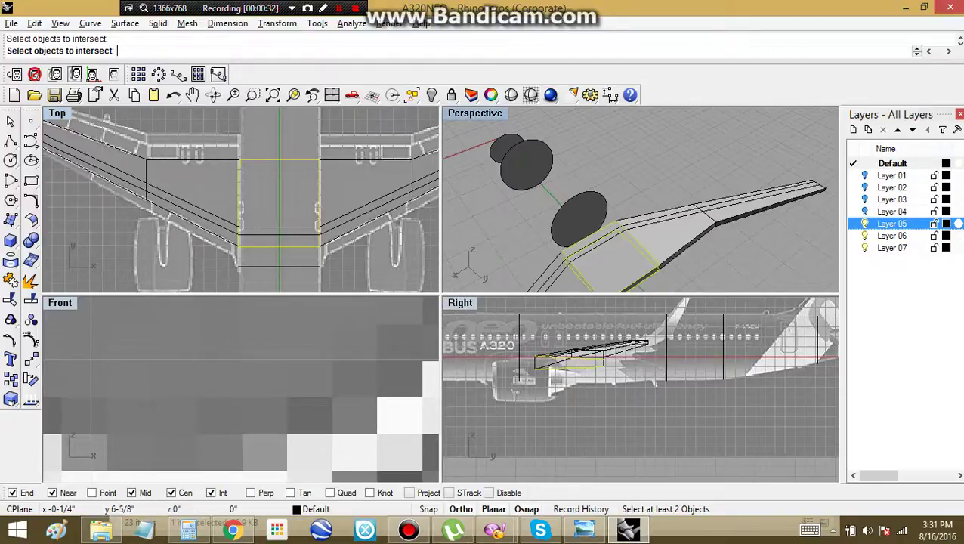
# Step: Show Layer 01, add the middle fuselage surface to the selection and create its intersection curves with the centre wing box
pyautogui.moveTo(624, 261); pyautogui.dragTo(689, 204, button='right')
pyautogui.scroll(6, 574, 206)
pyautogui.click(577, 210)
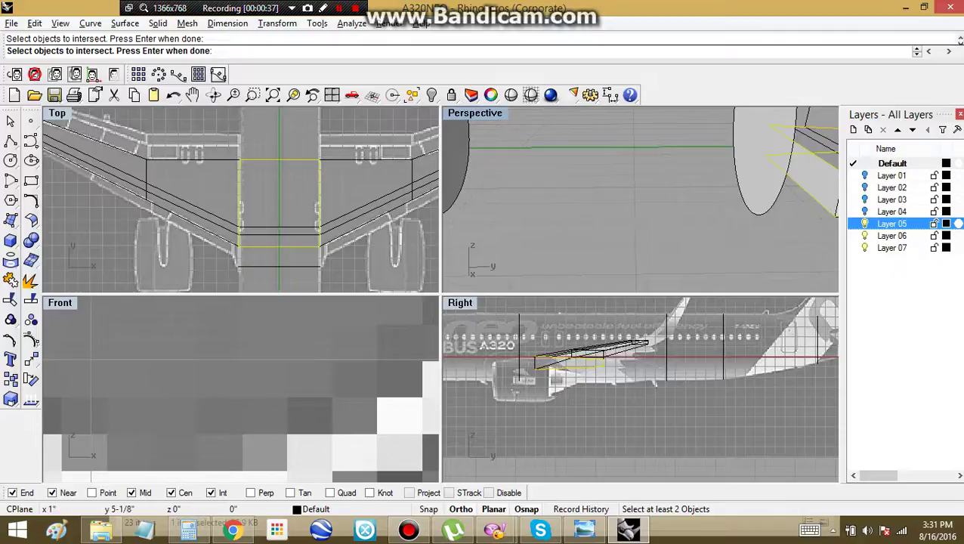
pyautogui.click(865, 175)
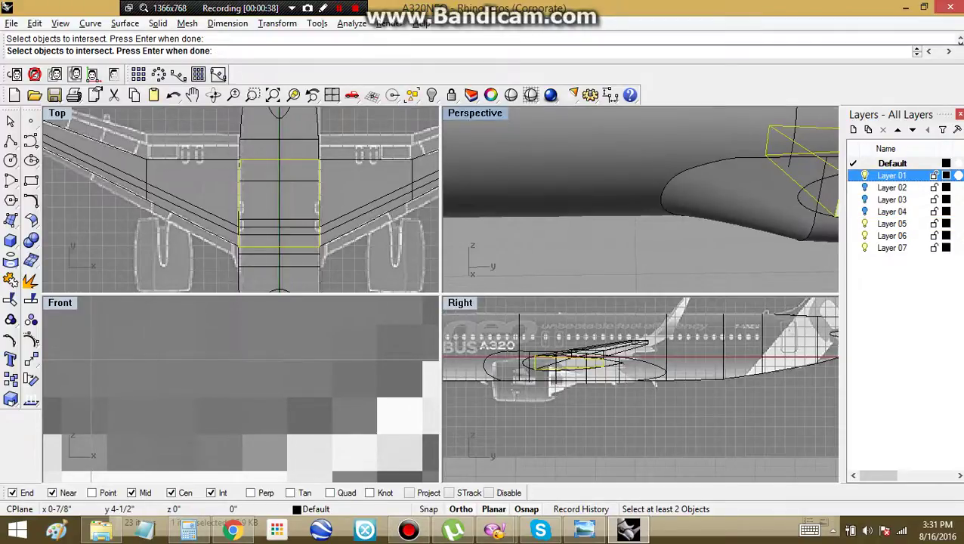
pyautogui.moveTo(672, 202); pyautogui.dragTo(648, 208, button='right')
pyautogui.scroll(-6, 648, 208)
pyautogui.click(687, 176)
pyautogui.press('Return')
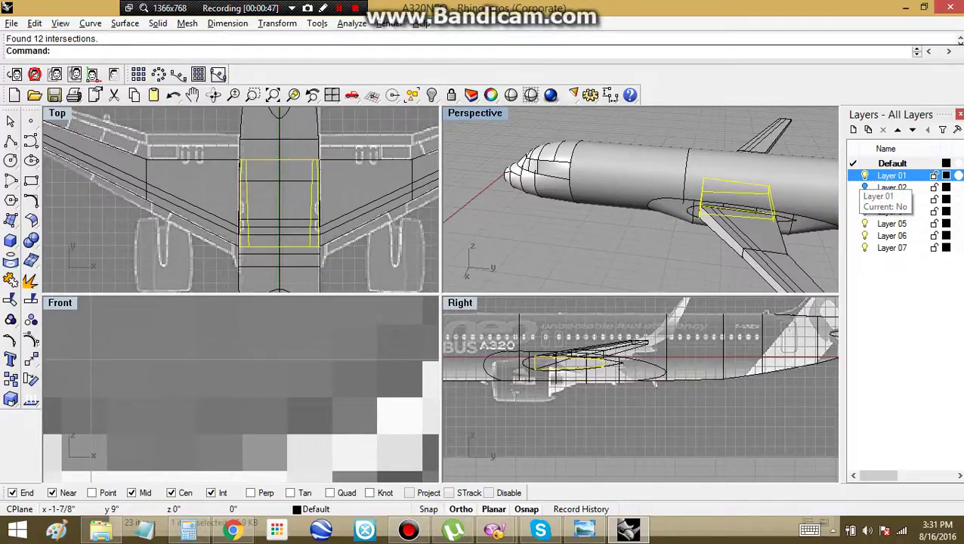
# Step: Hide Layer 01 and Layer 05, and delete the intersection curves running across the fuselage between the two side outlines
pyautogui.click(885, 175)
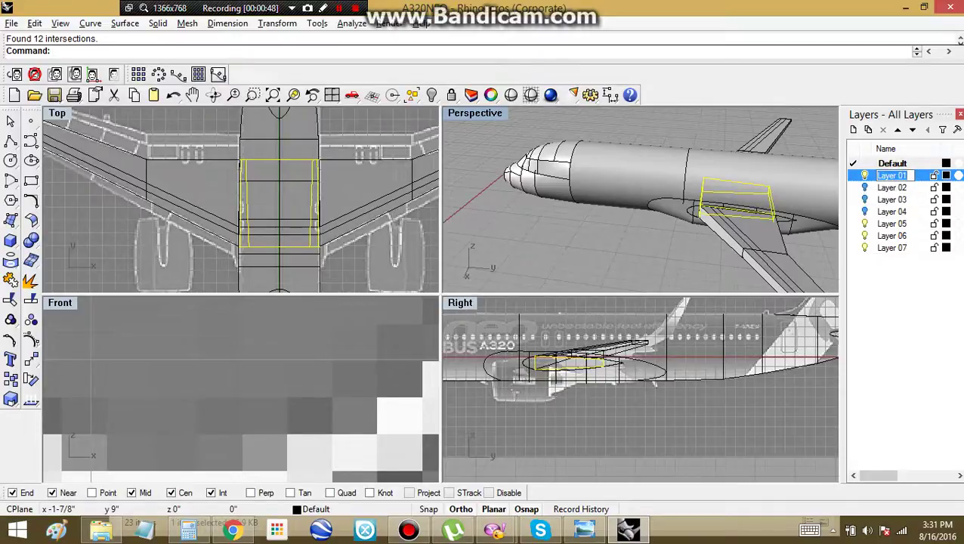
pyautogui.click(865, 175)
pyautogui.click(864, 224)
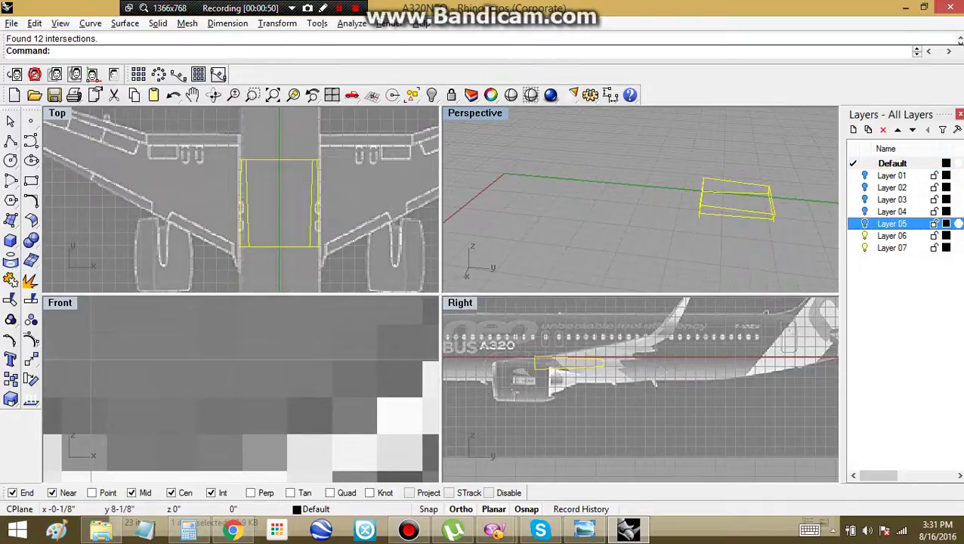
pyautogui.moveTo(795, 200); pyautogui.dragTo(557, 232, button='right')
pyautogui.press('Escape')
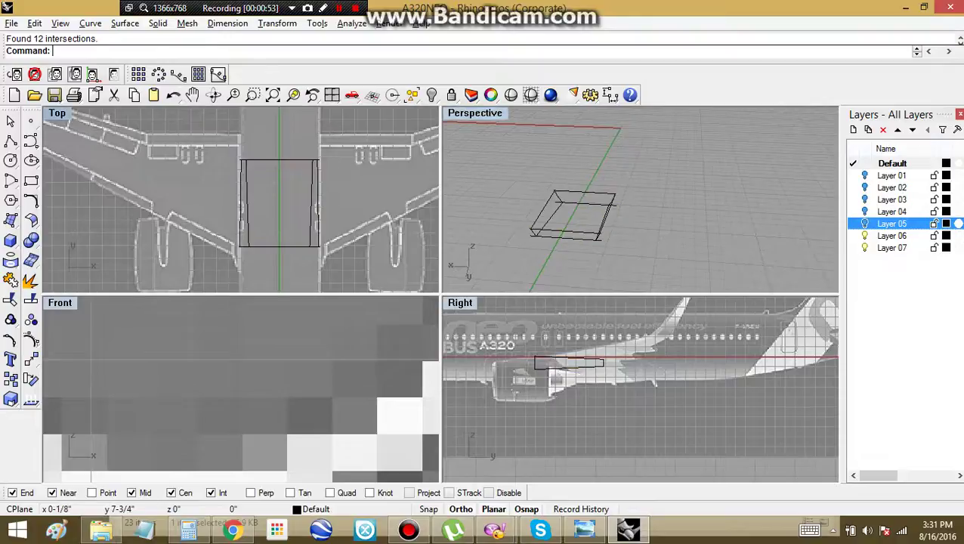
pyautogui.moveTo(291, 143); pyautogui.dragTo(263, 257)
pyautogui.press('Delete')
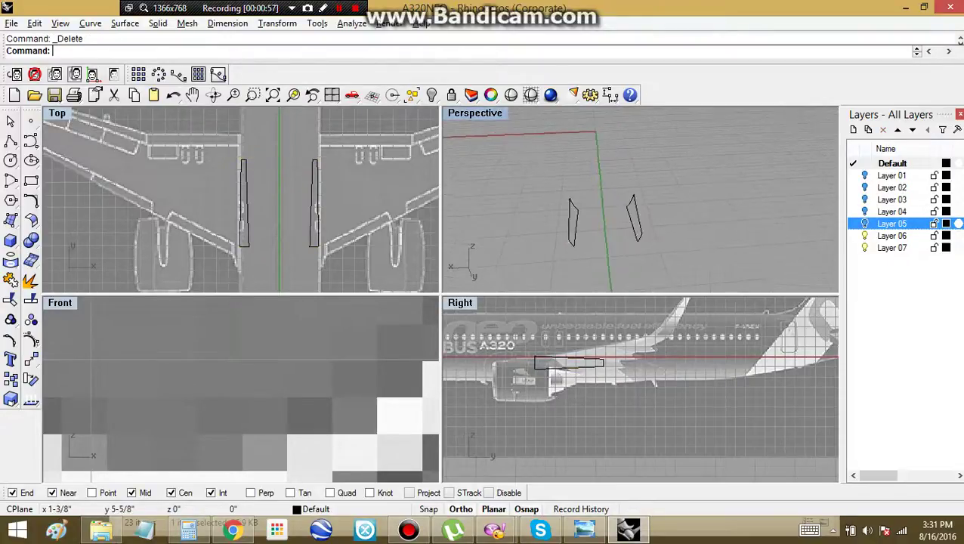
# Step: Select the remaining wing box outlines on both sides, show Layer 01 and move the curves onto it
pyautogui.moveTo(548, 162); pyautogui.dragTo(677, 272)
pyautogui.click(865, 175)
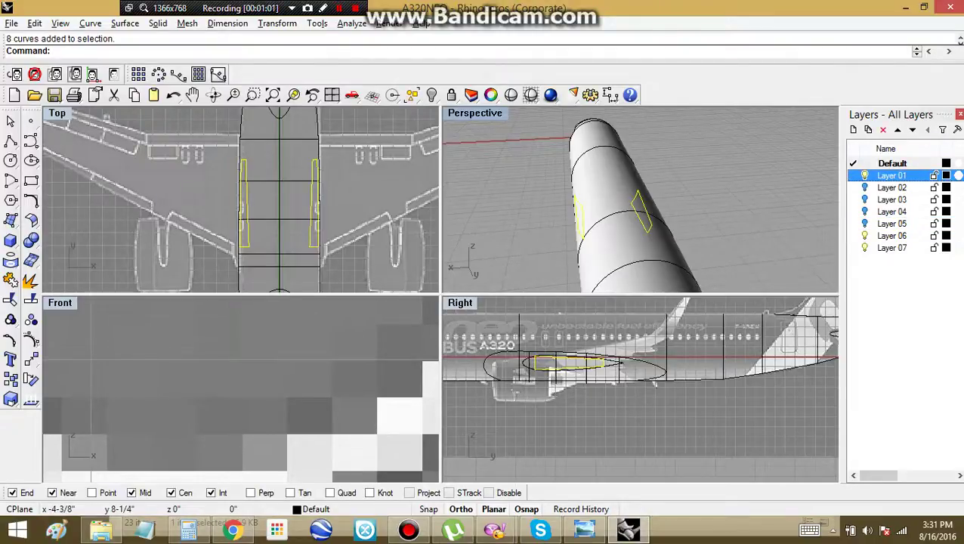
pyautogui.rightClick(864, 175)
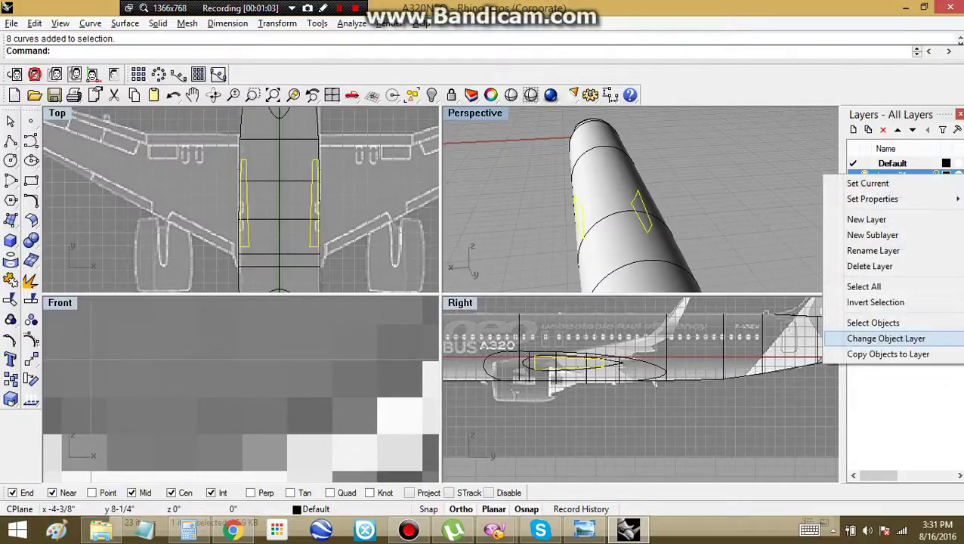
pyautogui.click(885, 338)
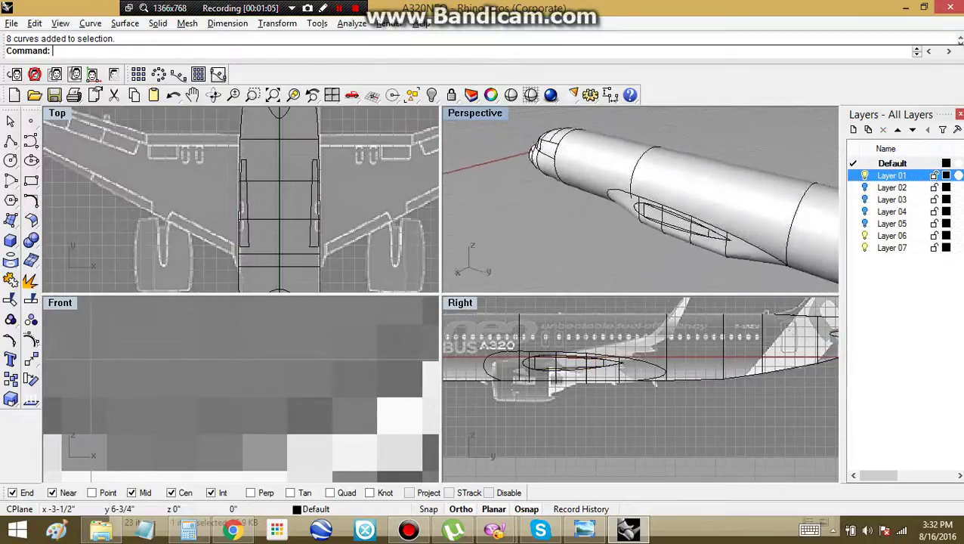
# Step: Unroll the middle fuselage surface together with the curves lying on it, using Explode=Yes and Labels=No
pyautogui.moveTo(702, 198); pyautogui.dragTo(709, 196, button='right')
pyautogui.click(709, 185)
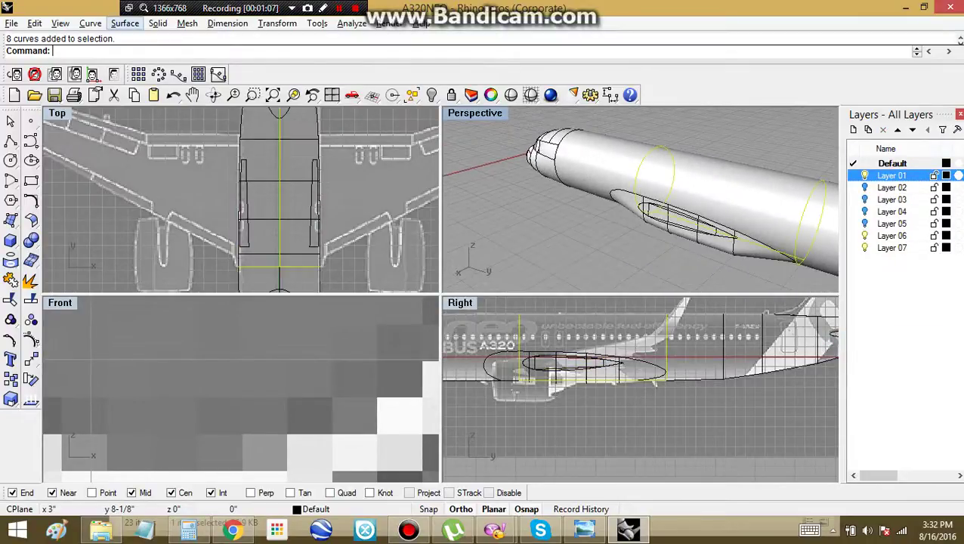
pyautogui.click(124, 24)
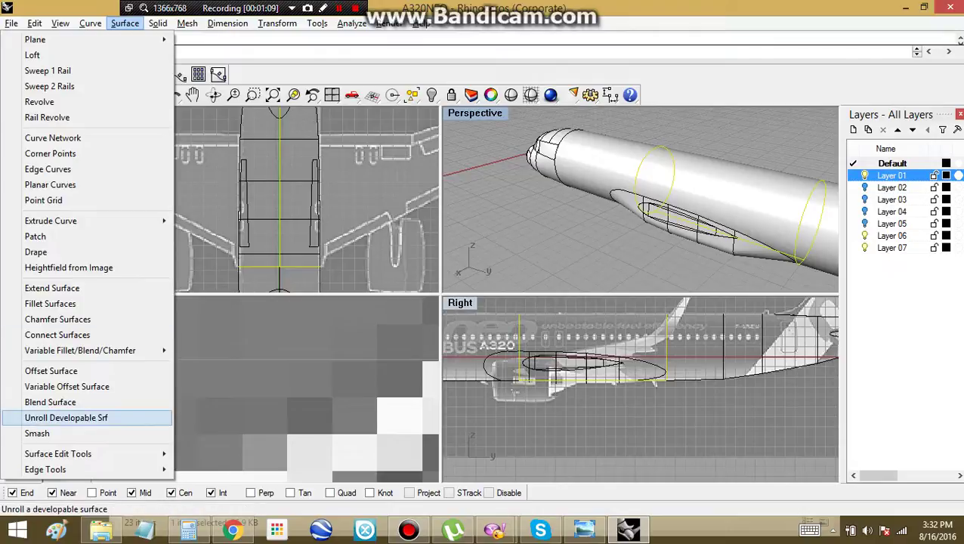
pyautogui.click(65, 418)
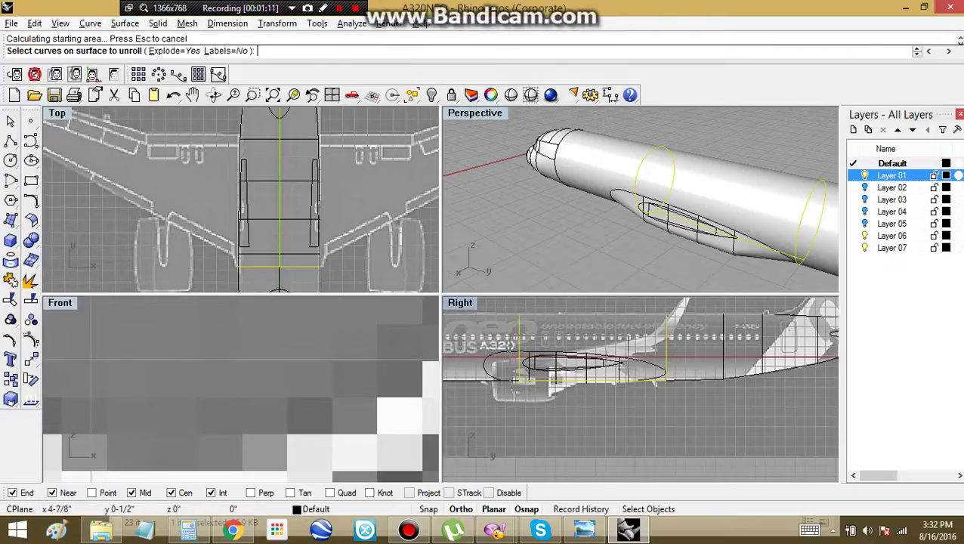
pyautogui.press('Return')
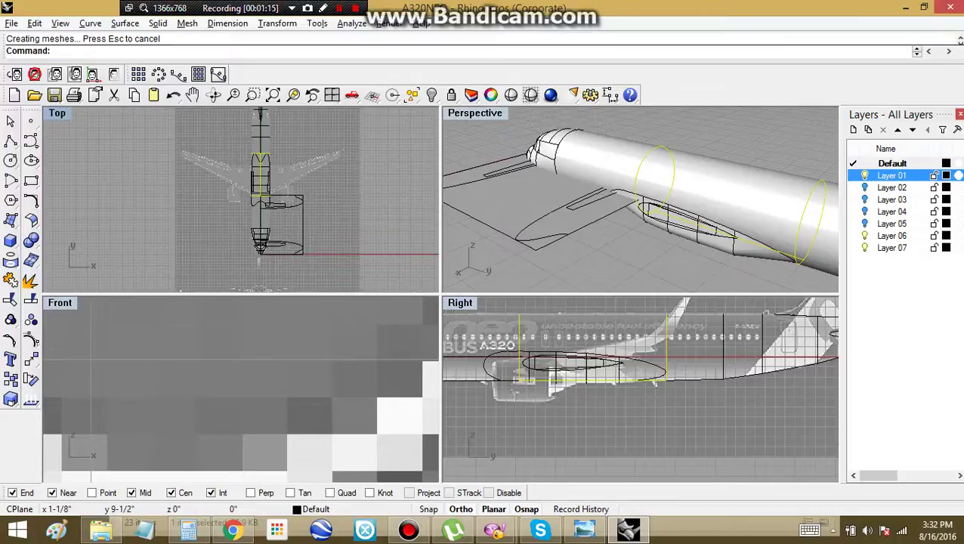
# Step: Hide Layer 01 and move the unrolled fuselage pattern clear of the aircraft blueprint in the Top view
pyautogui.click(865, 175)
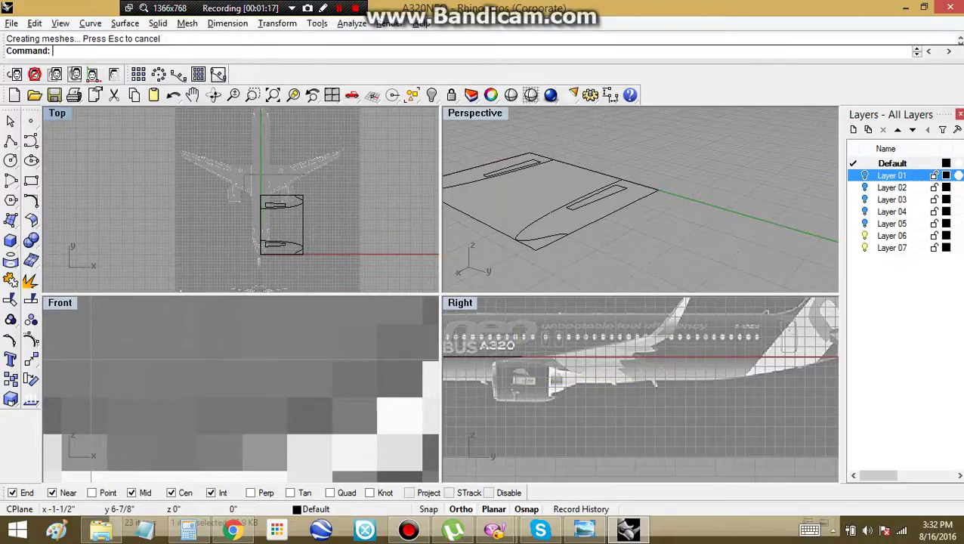
pyautogui.moveTo(244, 174); pyautogui.dragTo(242, 173)
pyautogui.click(297, 260)
pyautogui.moveTo(301, 260); pyautogui.dragTo(236, 185)
pyautogui.moveTo(300, 231); pyautogui.dragTo(329, 271)
pyautogui.moveTo(281, 250); pyautogui.dragTo(387, 250)
pyautogui.press('Escape')
pyautogui.scroll(3, 386, 241)
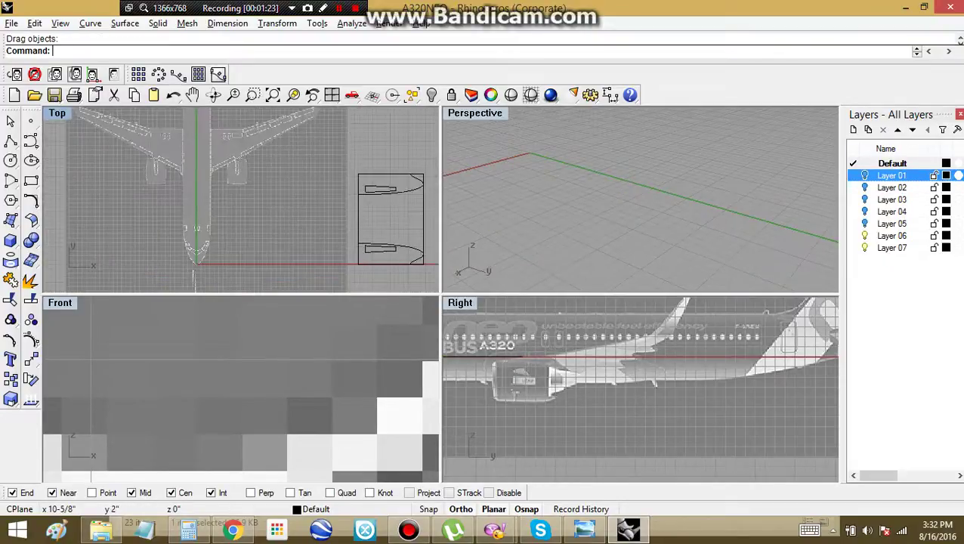
# Step: Examine the slot outlines on the unrolled pattern, and with Layer 01 shown, check the pieces around the fuselage's wing opening
pyautogui.moveTo(386, 230); pyautogui.dragTo(275, 229, button='right')
pyautogui.moveTo(248, 159); pyautogui.dragTo(355, 282)
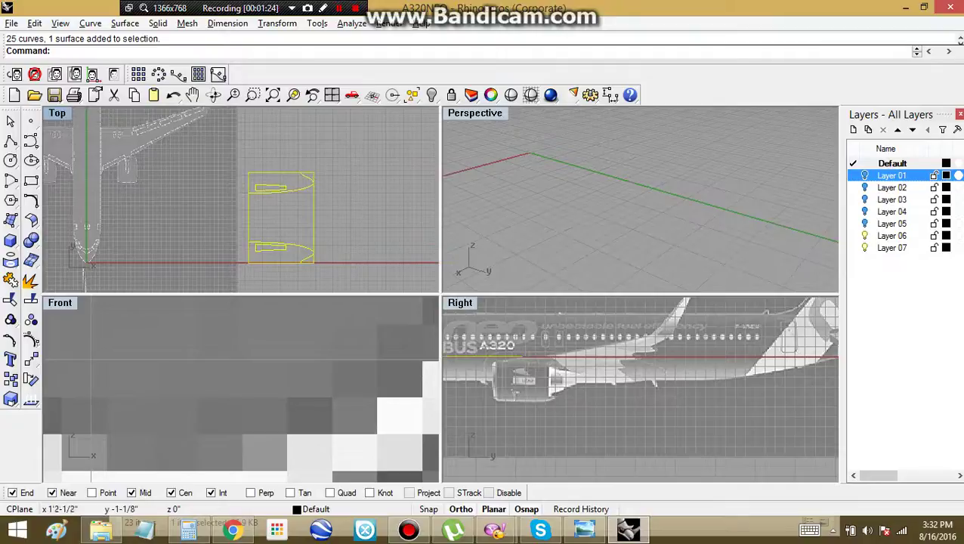
pyautogui.click(217, 243)
pyautogui.scroll(4, 250, 248)
pyautogui.scroll(2, 252, 247)
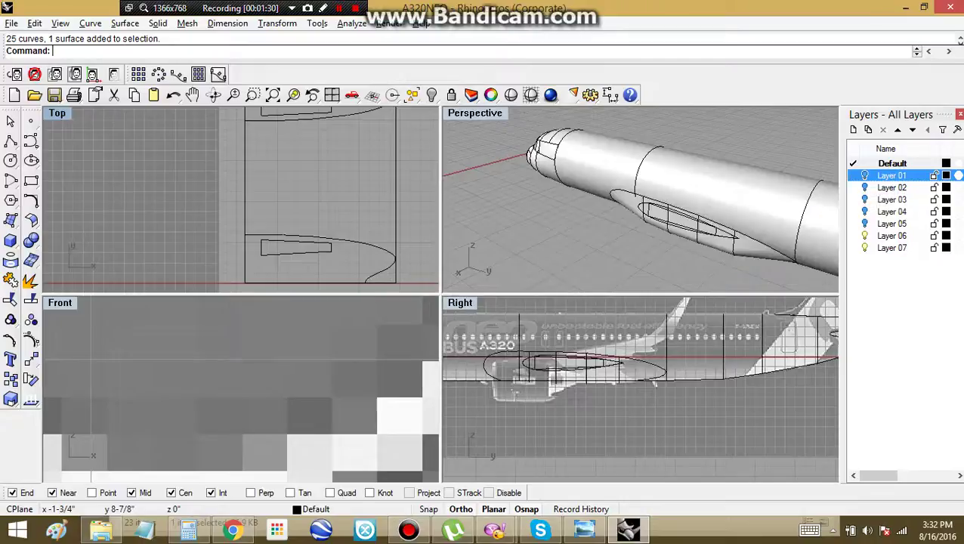
pyautogui.moveTo(718, 235); pyautogui.dragTo(734, 203, button='right')
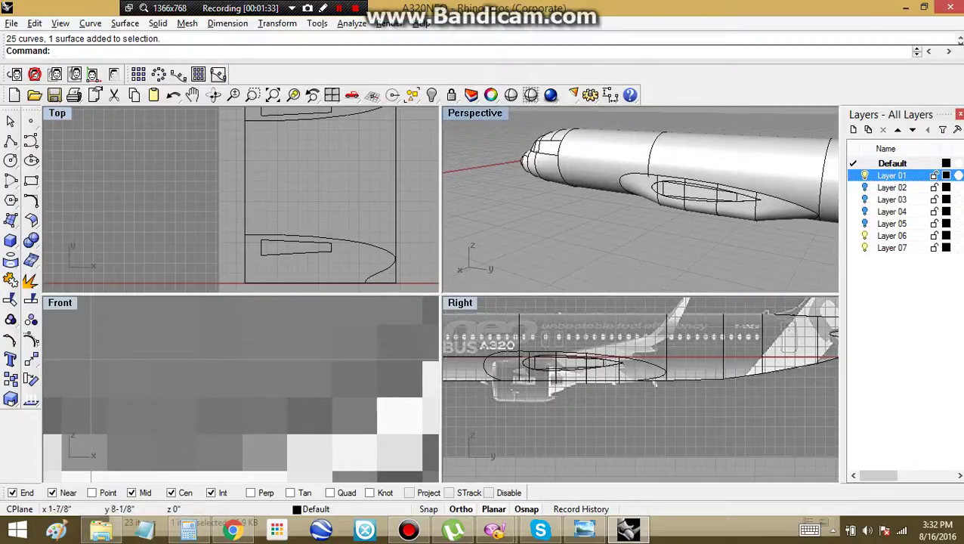
pyautogui.click(778, 209)
pyautogui.click(744, 207)
pyautogui.click(708, 202)
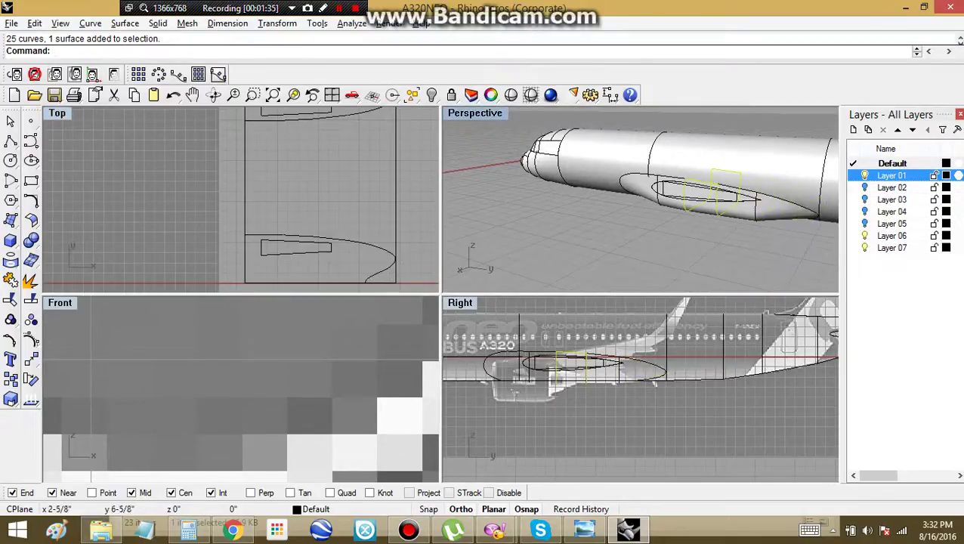
pyautogui.hotkey('alt', 'Left')
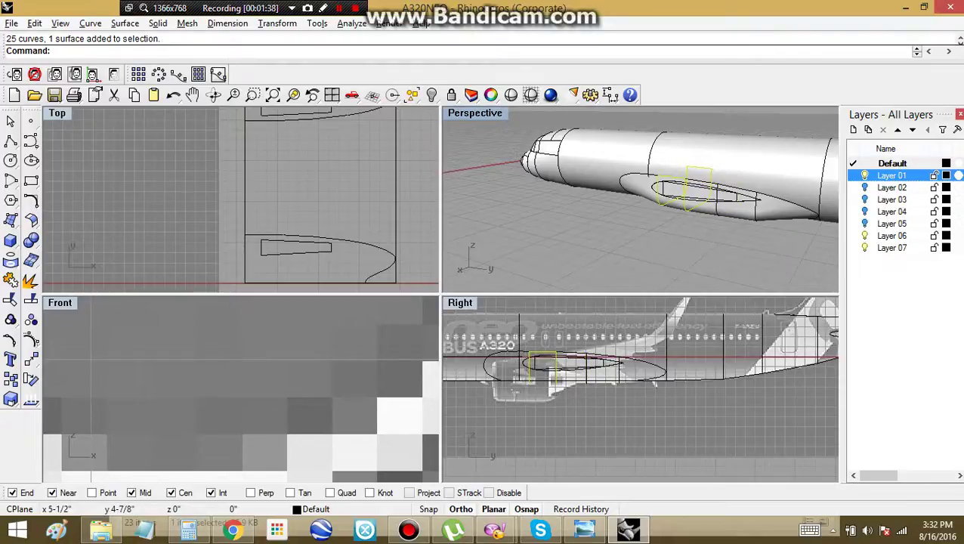
# Step: Delete the complete unrolled fuselage pattern beside the blueprint
pyautogui.scroll(-3, 162, 204)
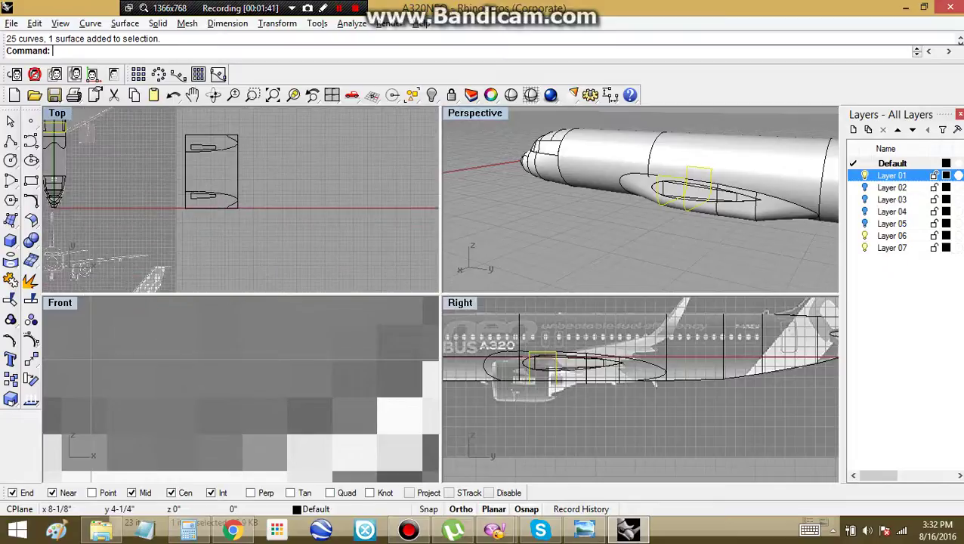
pyautogui.moveTo(181, 136); pyautogui.dragTo(276, 231)
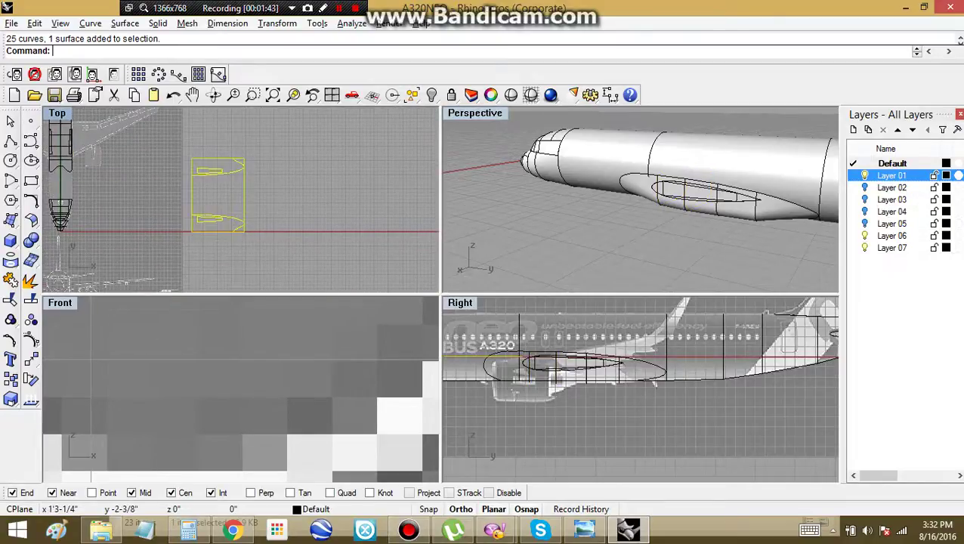
pyautogui.press('Delete')
# Step: Turn on Layers 02, 03 and 05 to display the wings, tail and engines together with the fuselage
pyautogui.moveTo(499, 198); pyautogui.dragTo(498, 262, button='right')
pyautogui.scroll(-4, 585, 249)
pyautogui.keyDown('shift'); pyautogui.moveTo(616, 255); pyautogui.dragTo(564, 262, button='right'); pyautogui.keyUp('shift')
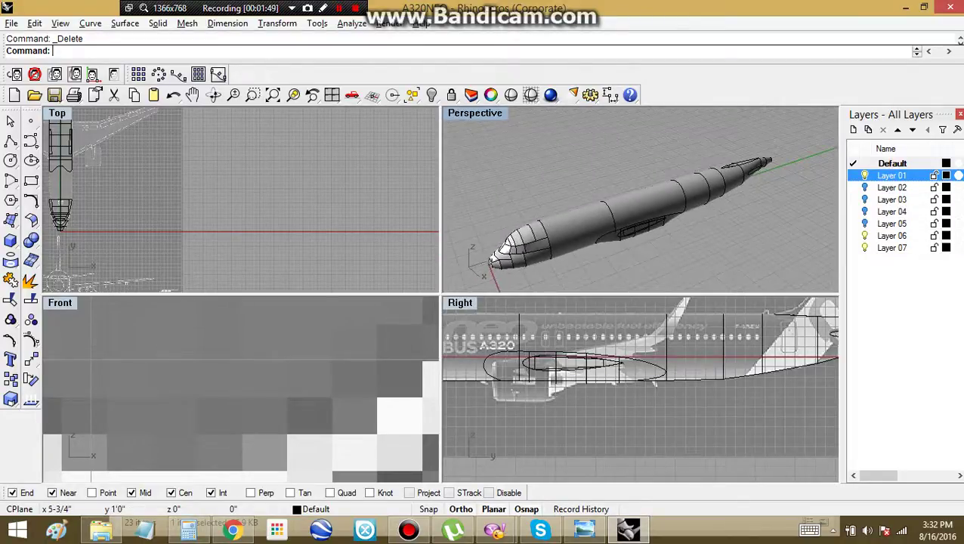
pyautogui.click(865, 175)
pyautogui.click(865, 175)
pyautogui.click(865, 188)
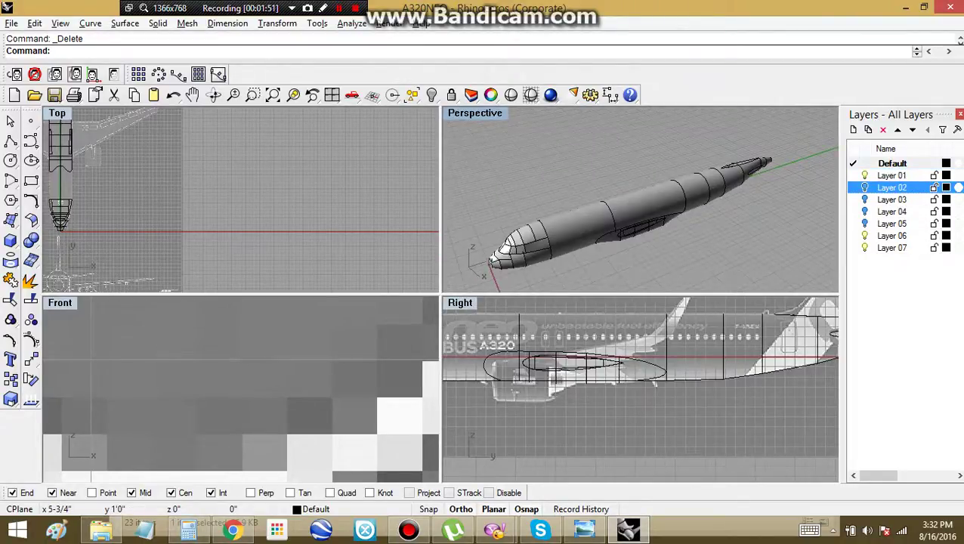
pyautogui.click(865, 200)
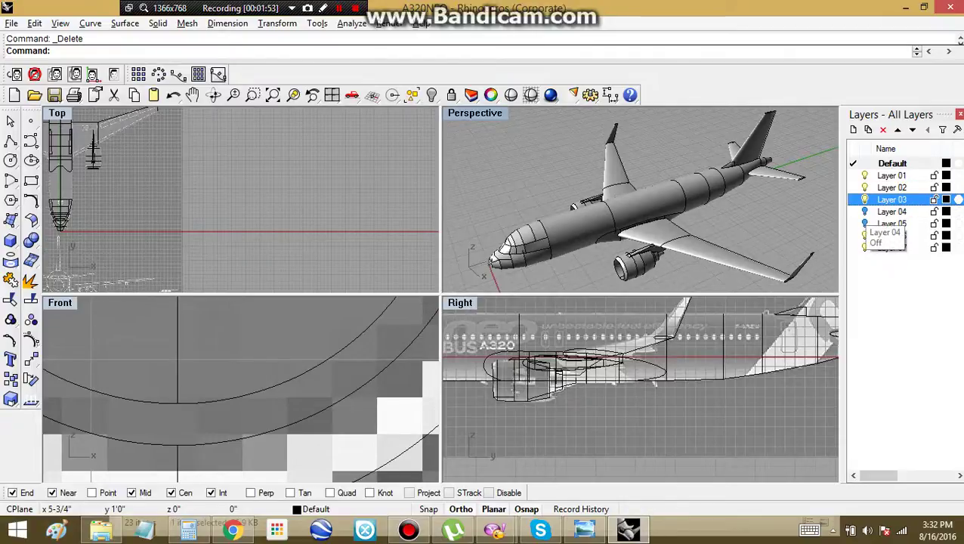
pyautogui.click(865, 224)
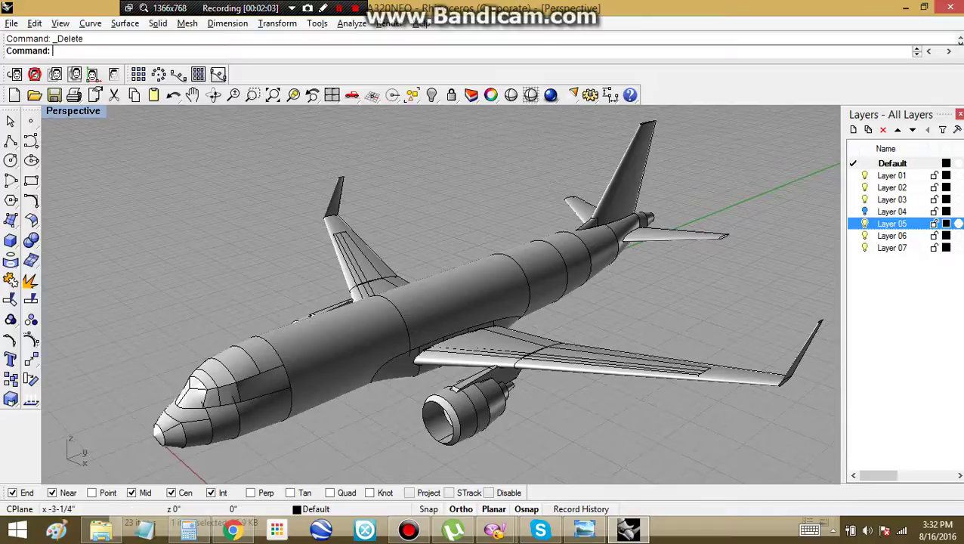
# Step: Inspect the complete aircraft from above in the enlarged Perspective view, and return to the four-view layout
pyautogui.moveTo(389, 260); pyautogui.dragTo(395, 296, button='right')
pyautogui.scroll(-2, 398, 288)
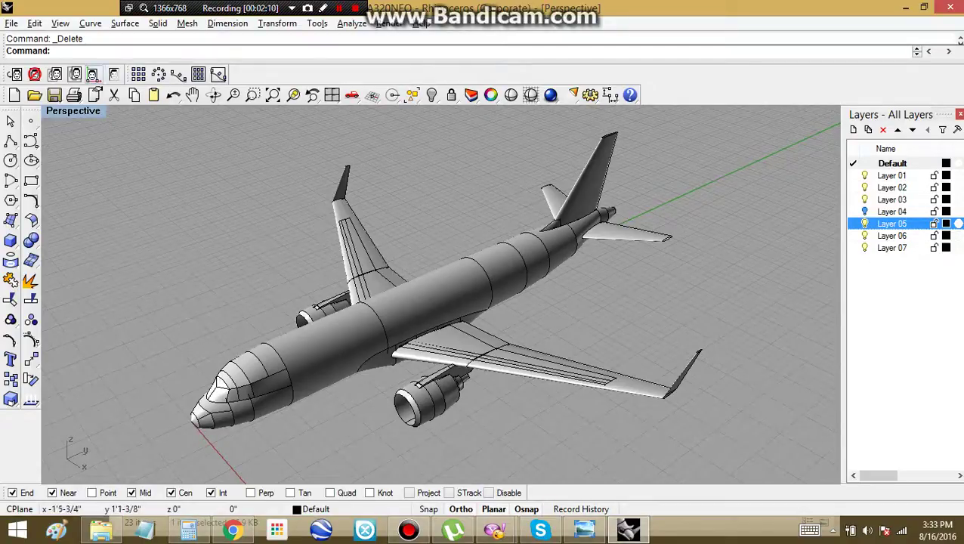
pyautogui.hotkey('ctrl', 'm')
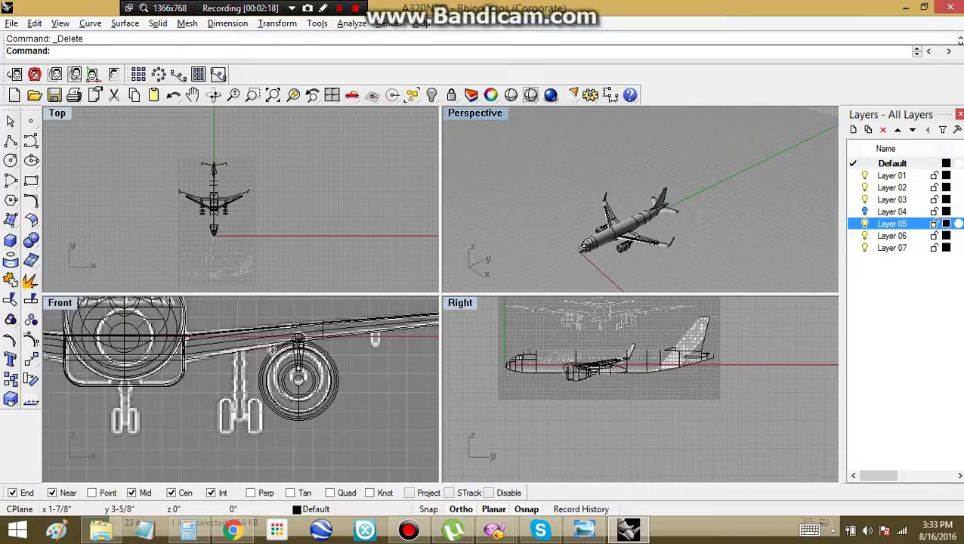
# Step: Examine the aircraft model against the side and front blueprint drawings in the Right view
pyautogui.scroll(4, 242, 243)
pyautogui.moveTo(616, 330); pyautogui.dragTo(618, 370, button='right')
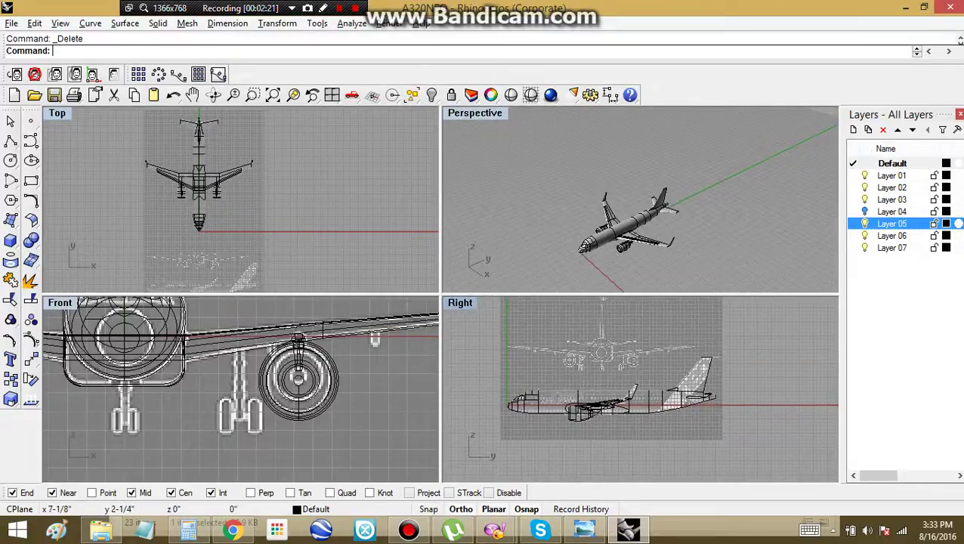
pyautogui.scroll(12, 594, 365)
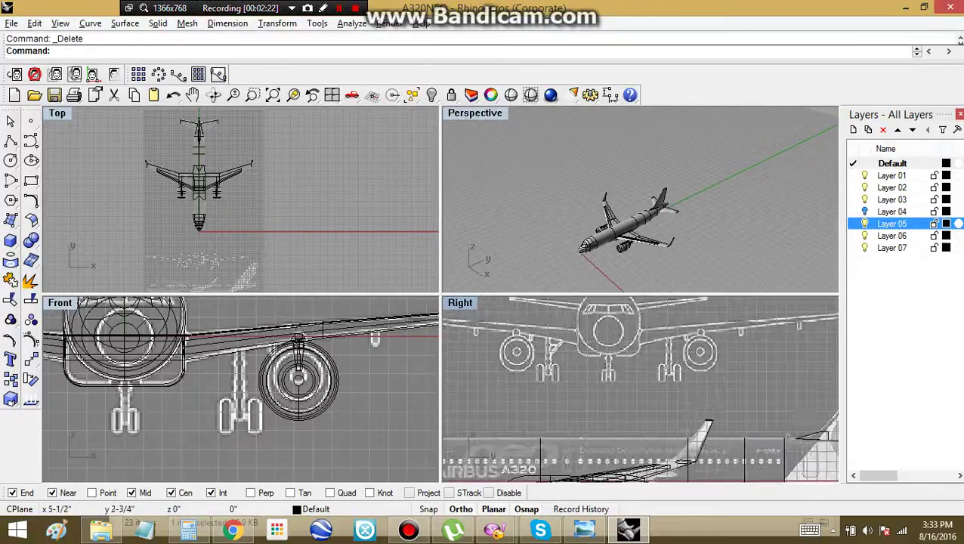
pyautogui.scroll(-6, 605, 400)
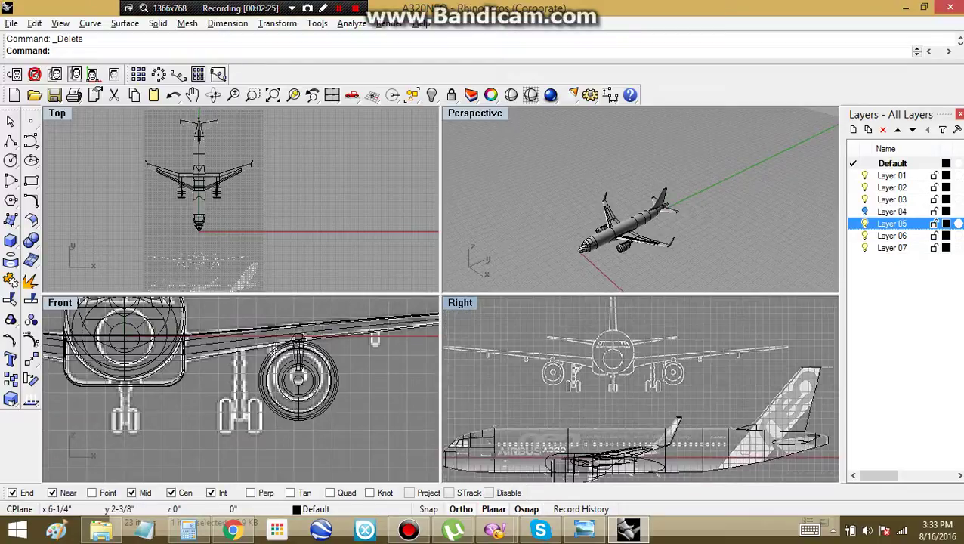
pyautogui.scroll(-3, 640, 389)
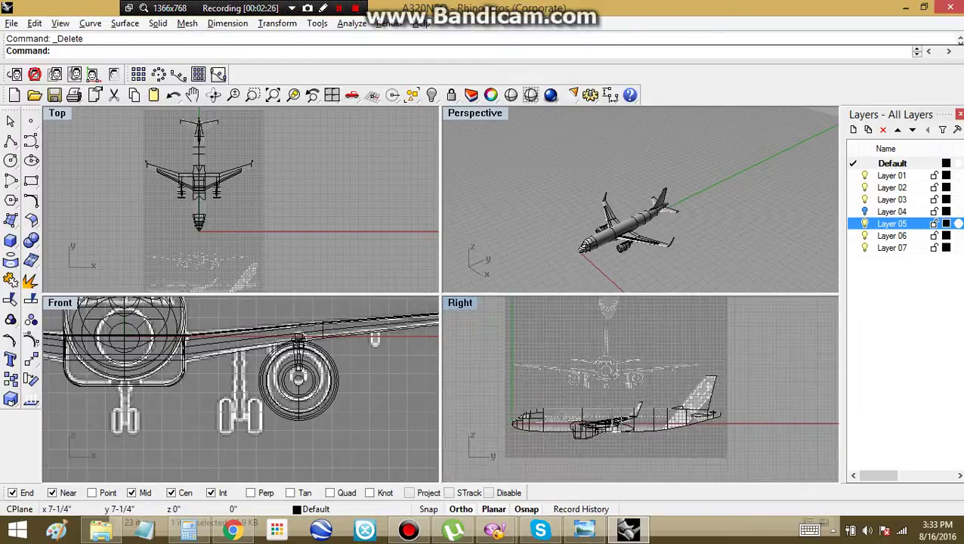
pyautogui.moveTo(546, 389)
pyautogui.mouseDown(button='right')
pyautogui.moveTo(545, 443)
pyautogui.moveTo(565, 479)
pyautogui.moveTo(549, 375)
pyautogui.mouseUp(button='right')
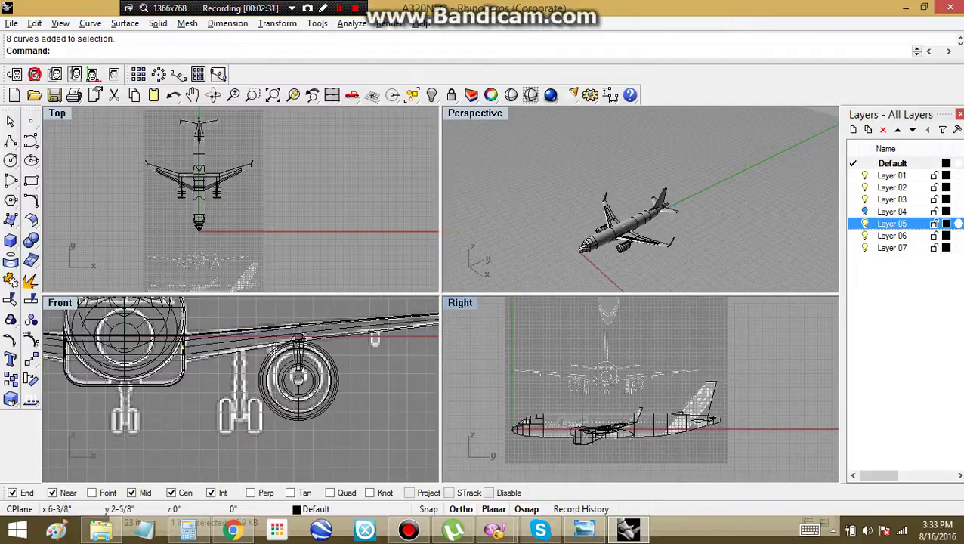
pyautogui.scroll(5, 627, 392)
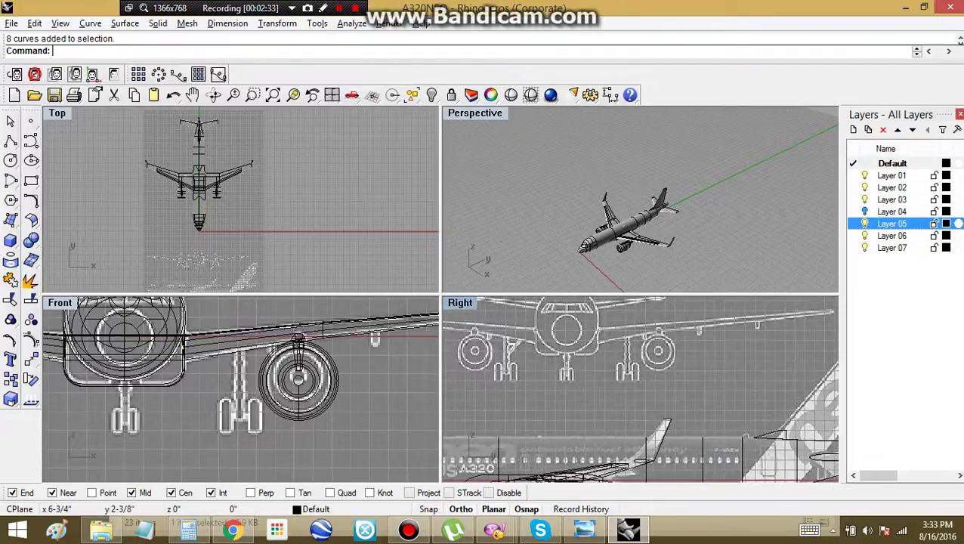
pyautogui.moveTo(631, 401); pyautogui.dragTo(649, 380, button='right')
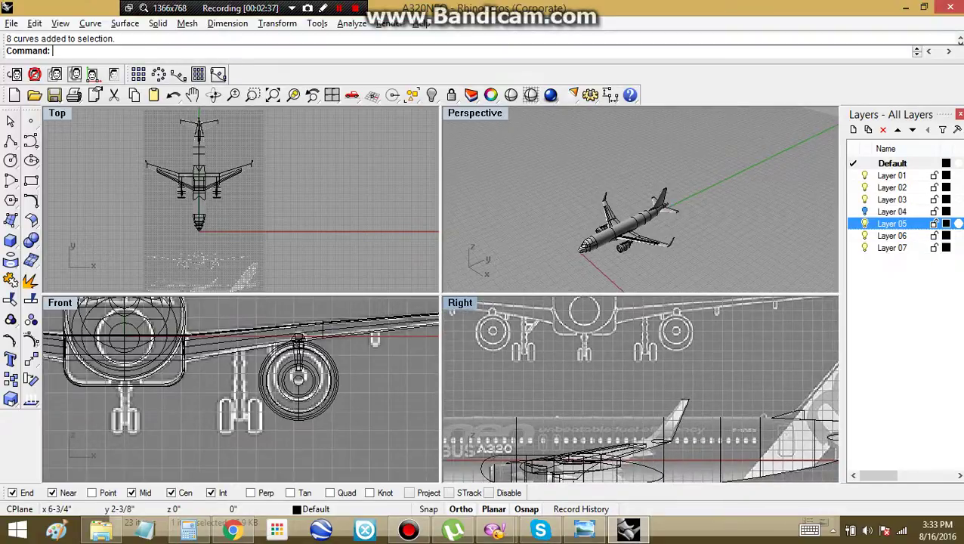
# Step: Switch to Windows Photo Viewer, browse the reference images to the Lufthansa A320 photo, and inspect its engine, wing root and landing gear
pyautogui.click(584, 528)
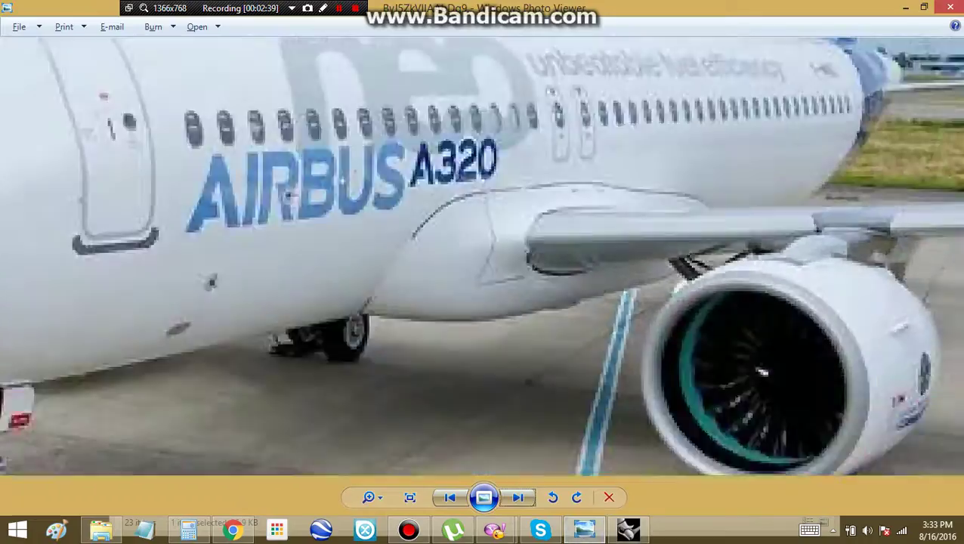
pyautogui.scroll(-1, 483, 285)
pyautogui.click(518, 496)
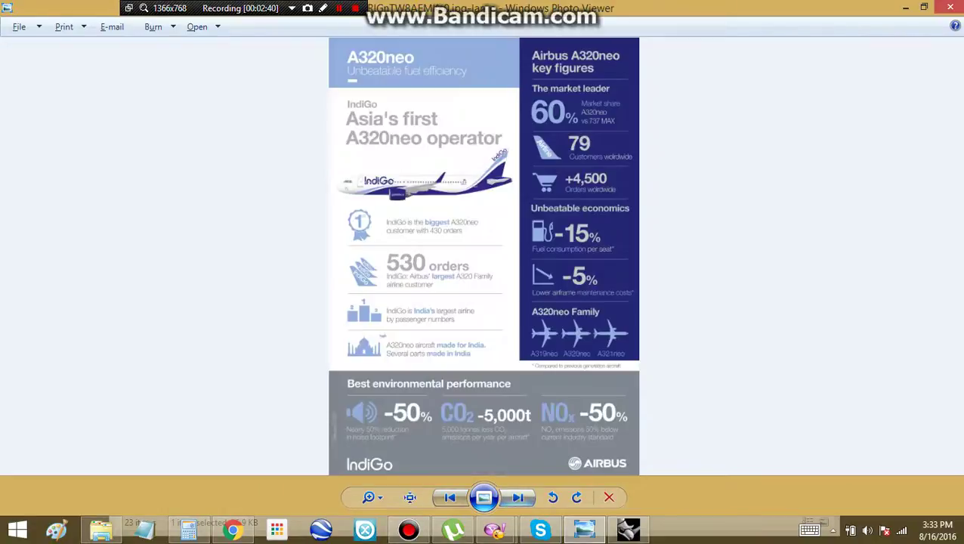
pyautogui.press('Right')
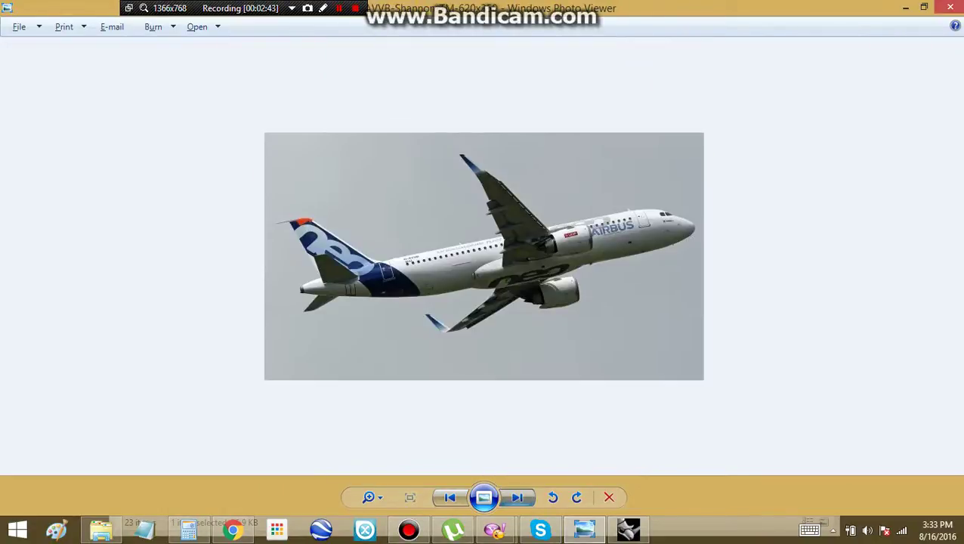
pyautogui.click(517, 497)
pyautogui.click(517, 497)
pyautogui.click(518, 497)
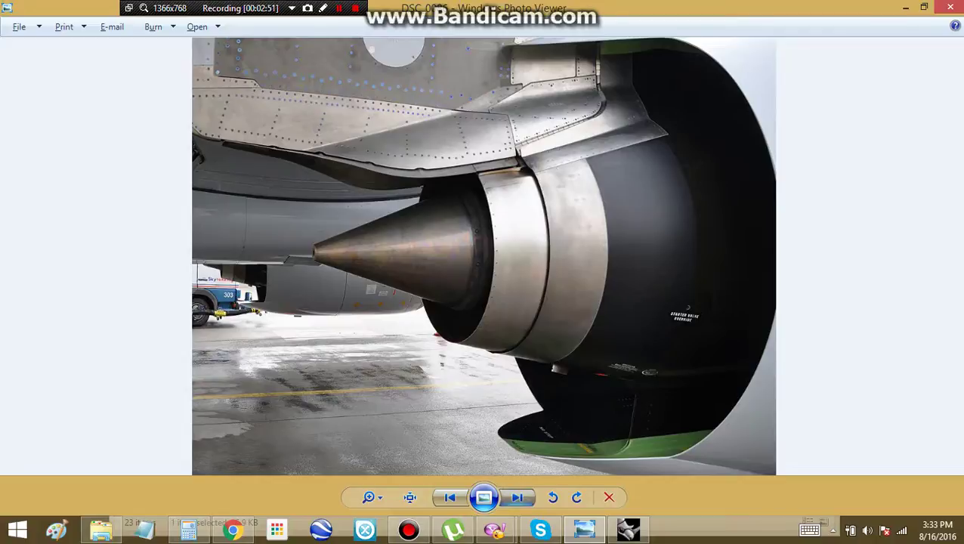
pyautogui.click(517, 497)
pyautogui.click(517, 497)
pyautogui.click(517, 497)
pyautogui.click(518, 497)
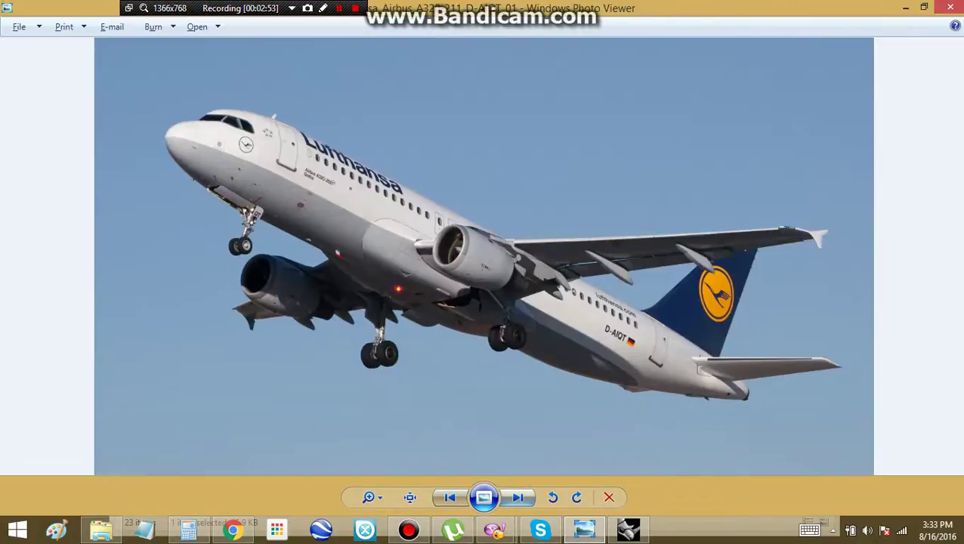
pyautogui.scroll(5, 511, 303)
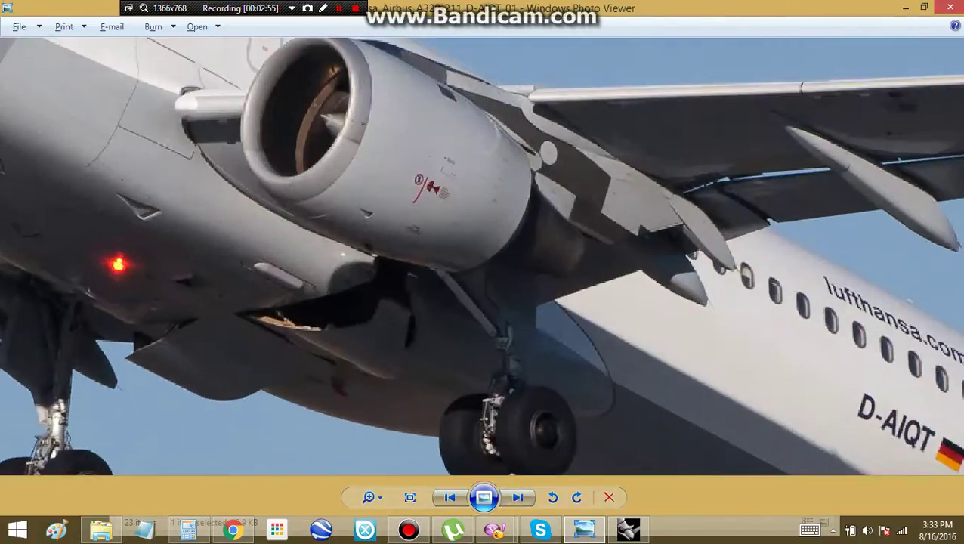
pyautogui.scroll(-5, 511, 304)
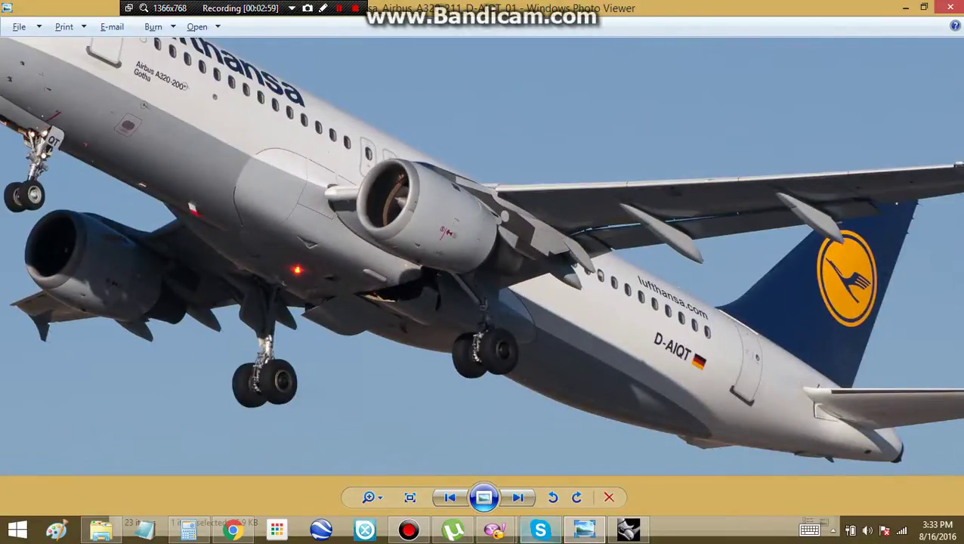
# Step: Browse past the paper cut-out and three-view images to the PurePower PW1100G-JM picture and examine the engine nacelle and exhaust
pyautogui.click(517, 497)
pyautogui.click(517, 497)
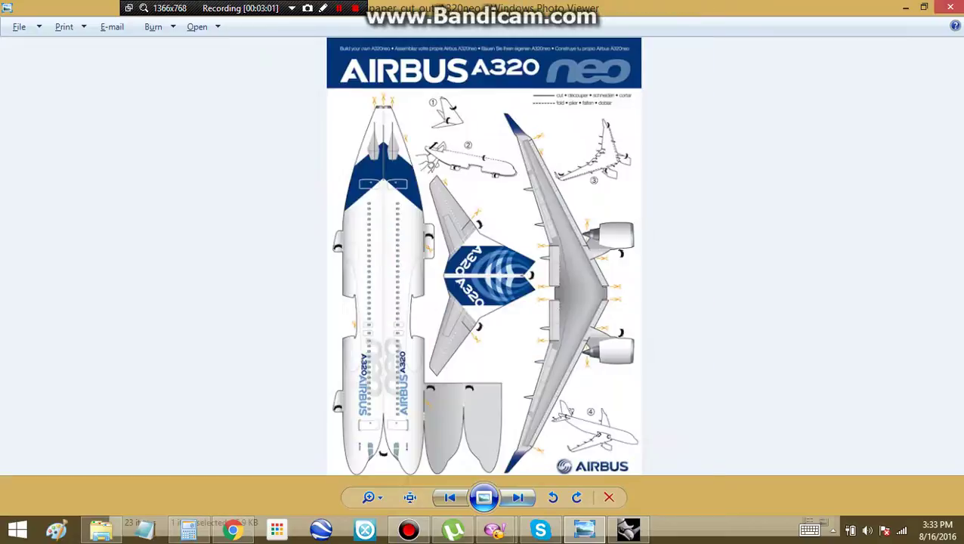
pyautogui.click(517, 497)
pyautogui.click(518, 497)
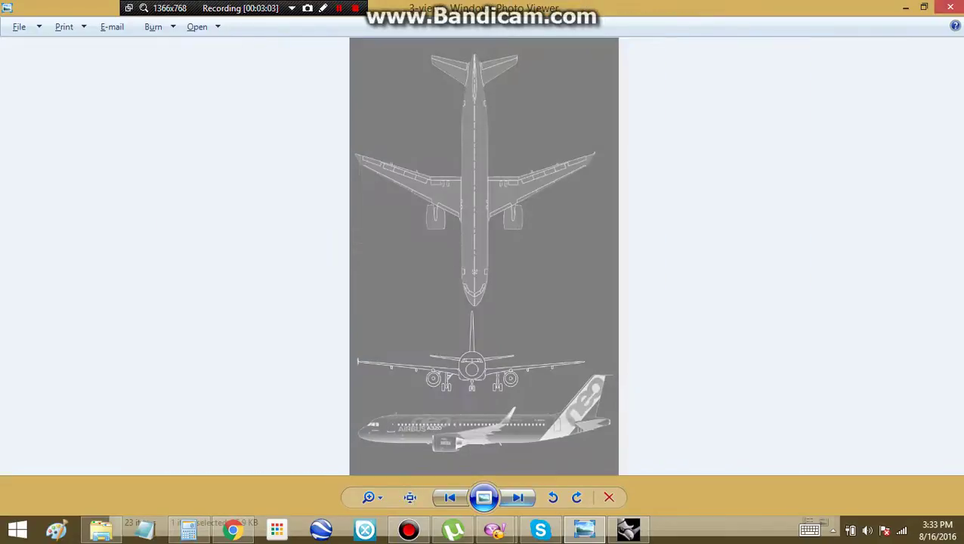
pyautogui.click(450, 497)
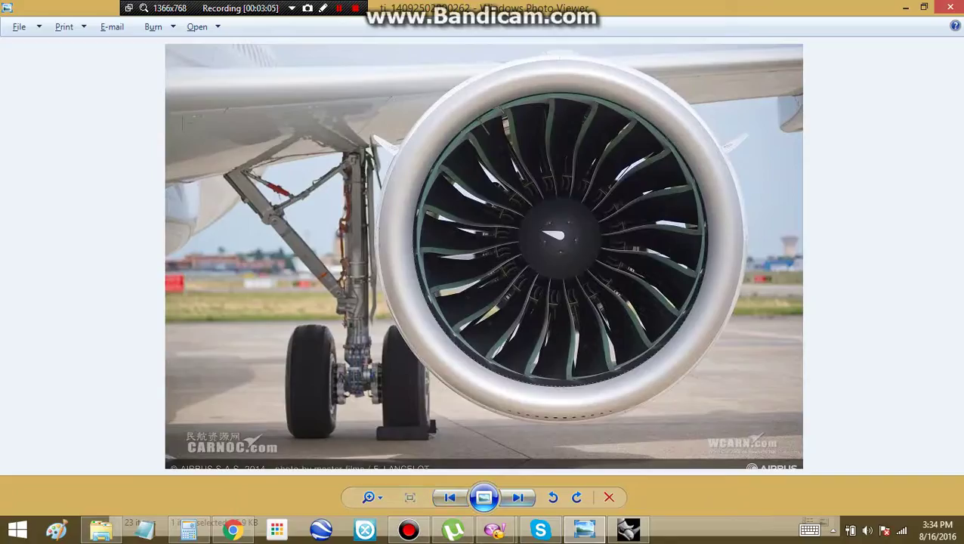
pyautogui.click(517, 497)
pyautogui.click(517, 496)
pyautogui.click(517, 497)
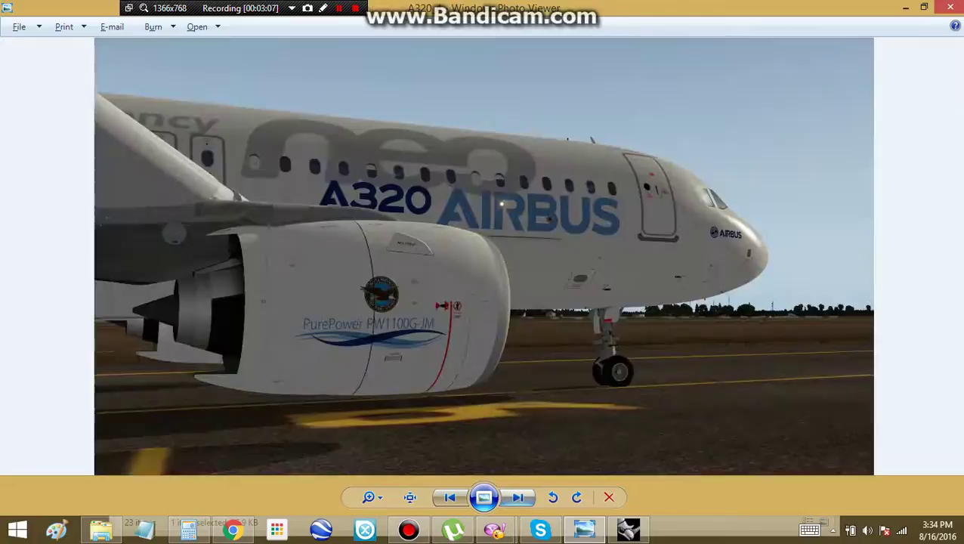
pyautogui.scroll(7, 189, 375)
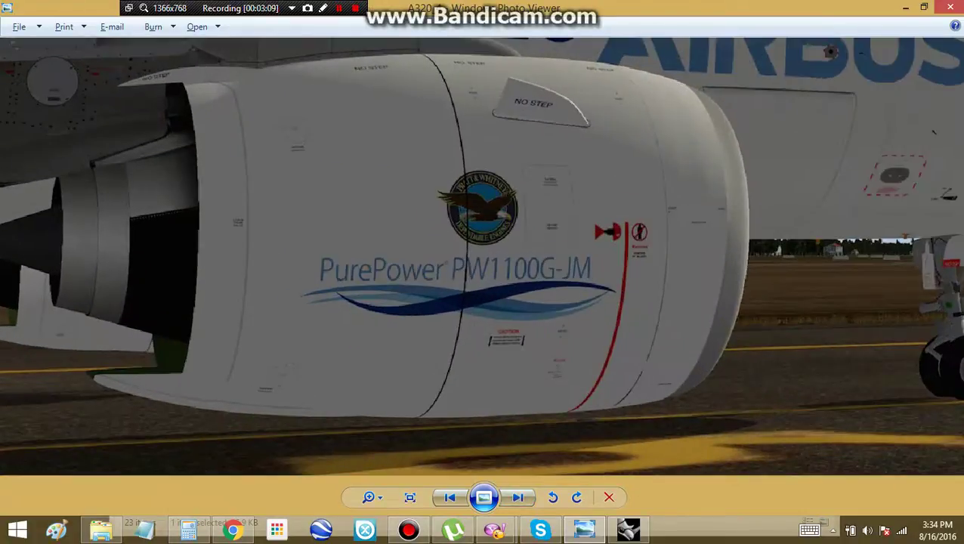
pyautogui.moveTo(189, 374); pyautogui.dragTo(305, 304)
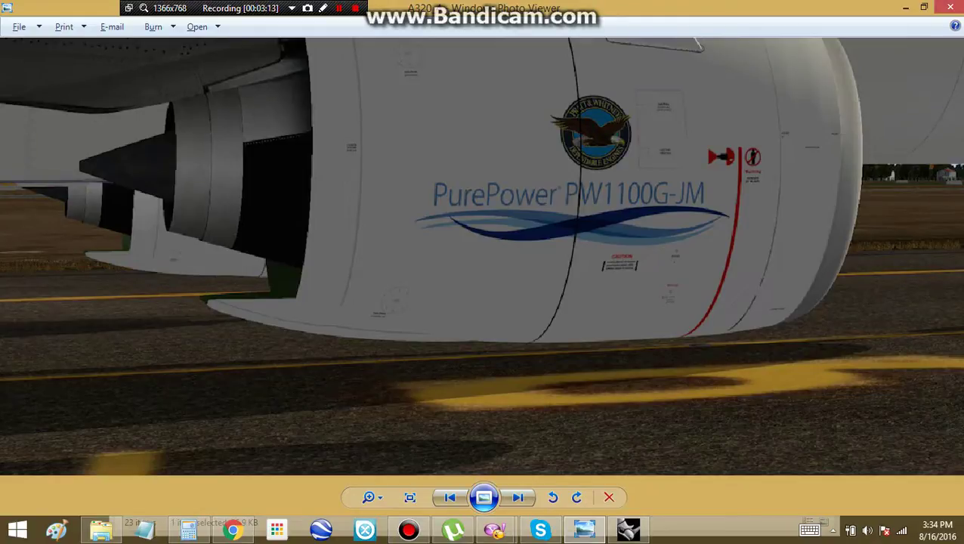
pyautogui.scroll(-5, 482, 256)
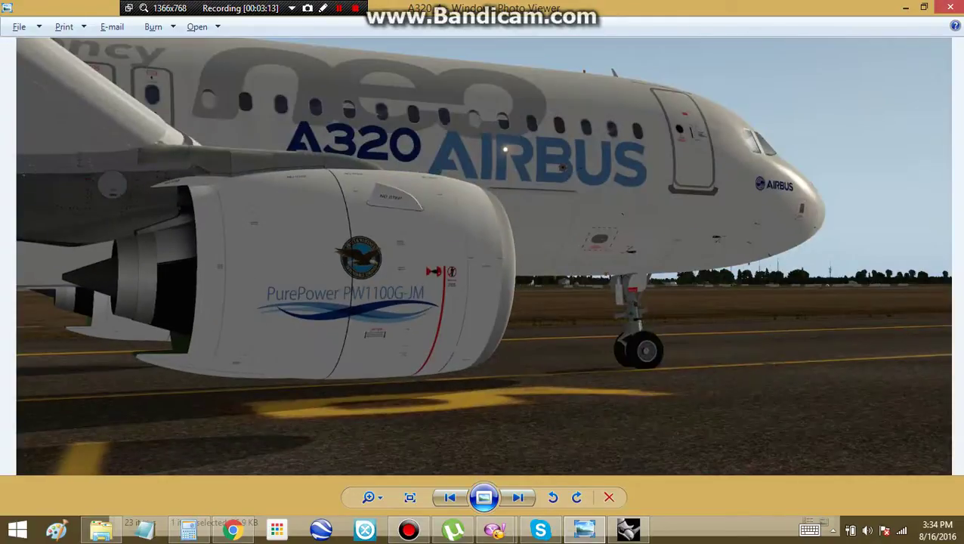
pyautogui.scroll(3, 190, 177)
pyautogui.scroll(-4, 482, 255)
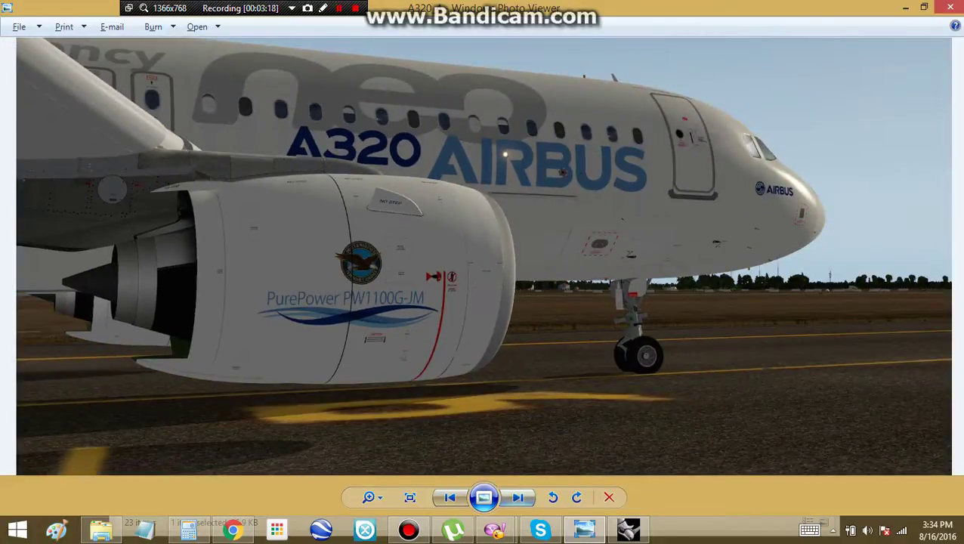
# Step: Examine the wing root and belly fairing closely in the A320neo photos taken from below
pyautogui.click(518, 497)
pyautogui.click(517, 497)
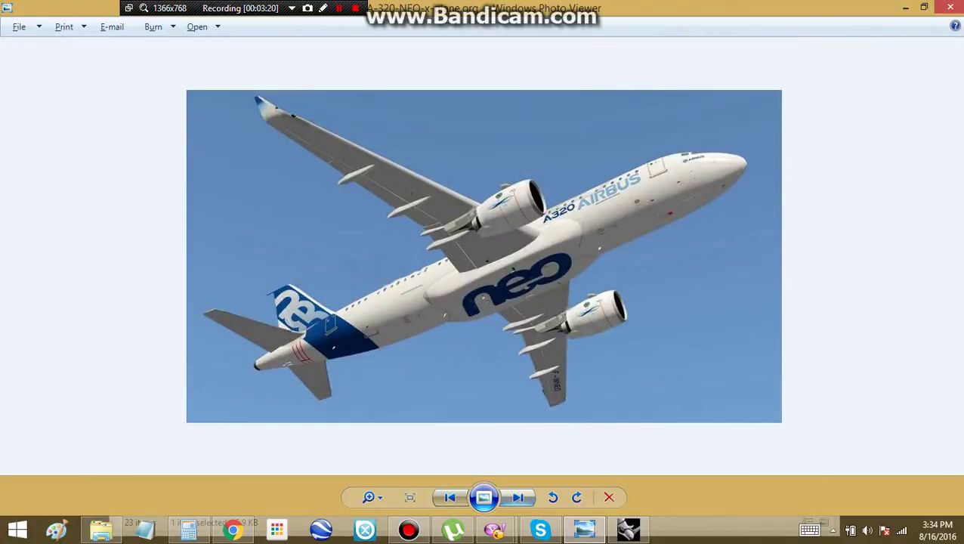
pyautogui.click(409, 496)
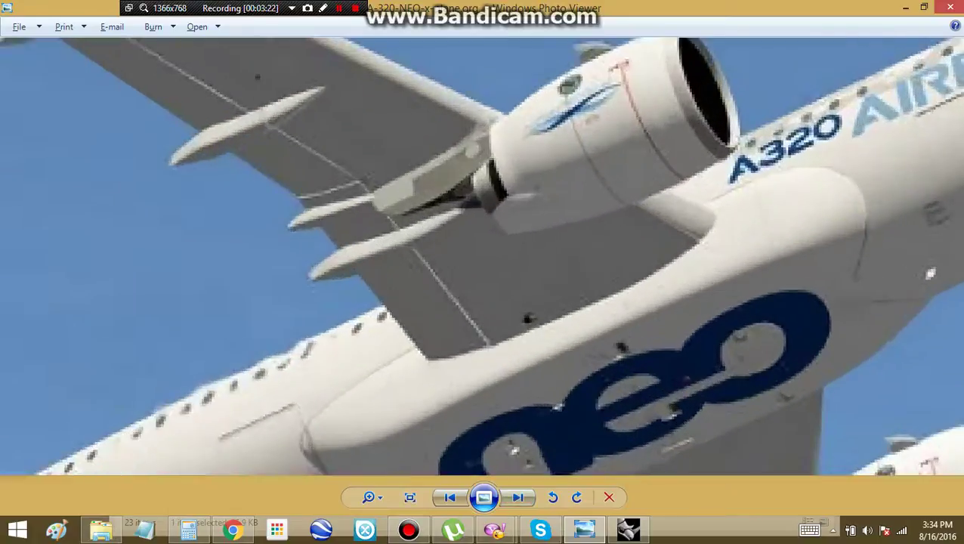
pyautogui.moveTo(627, 528)
pyautogui.click(518, 497)
pyautogui.click(518, 497)
pyautogui.click(519, 497)
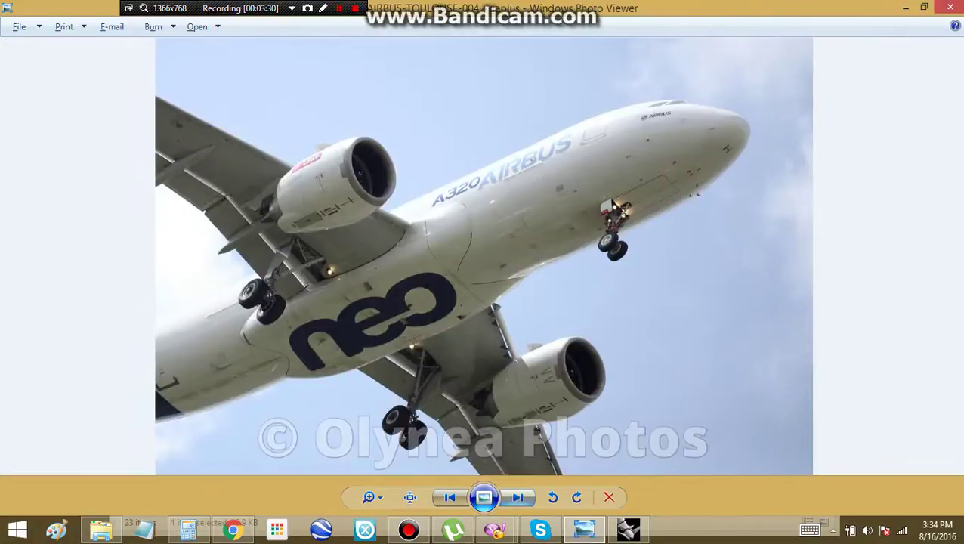
pyautogui.scroll(10, 253, 227)
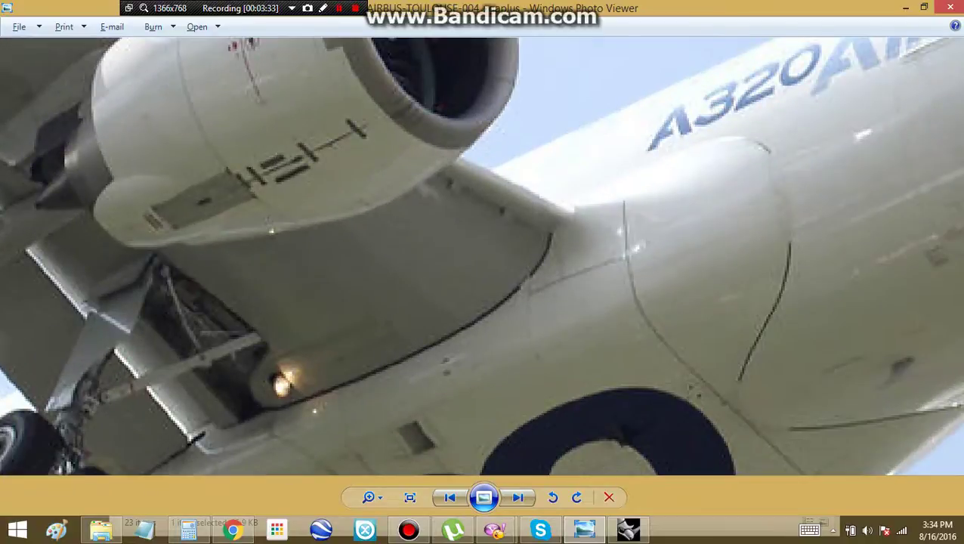
pyautogui.moveTo(275, 234); pyautogui.dragTo(616, 352)
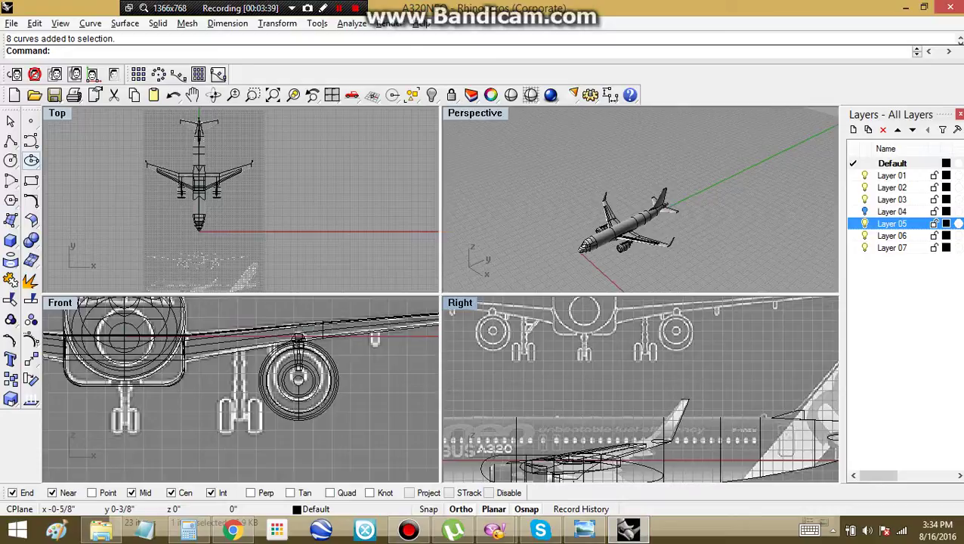
# Step: Switch the model layers' visibility to identify the aircraft parts, leaving only the engines on Layer 03 shown with the reference drawings
pyautogui.click(865, 175)
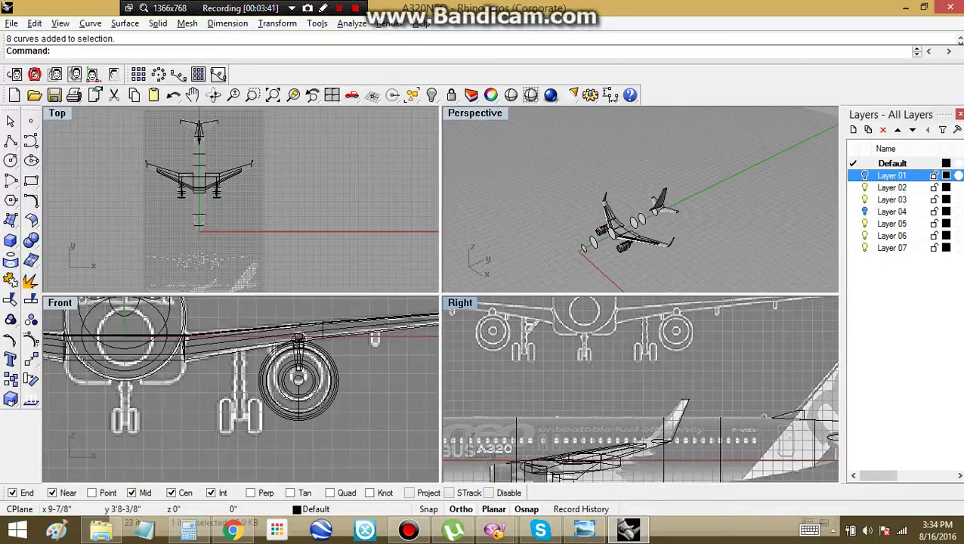
pyautogui.click(865, 176)
pyautogui.click(865, 187)
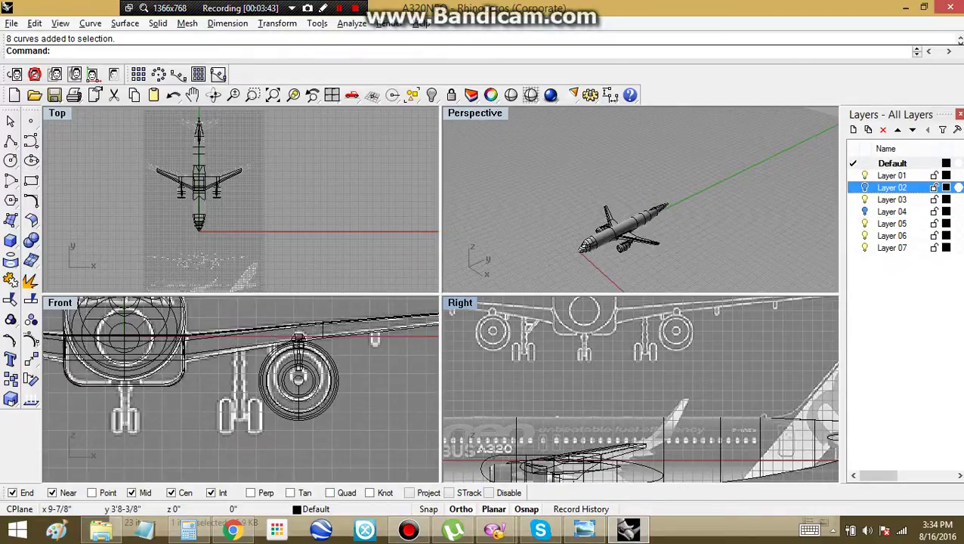
pyautogui.click(865, 200)
pyautogui.click(865, 175)
pyautogui.click(865, 223)
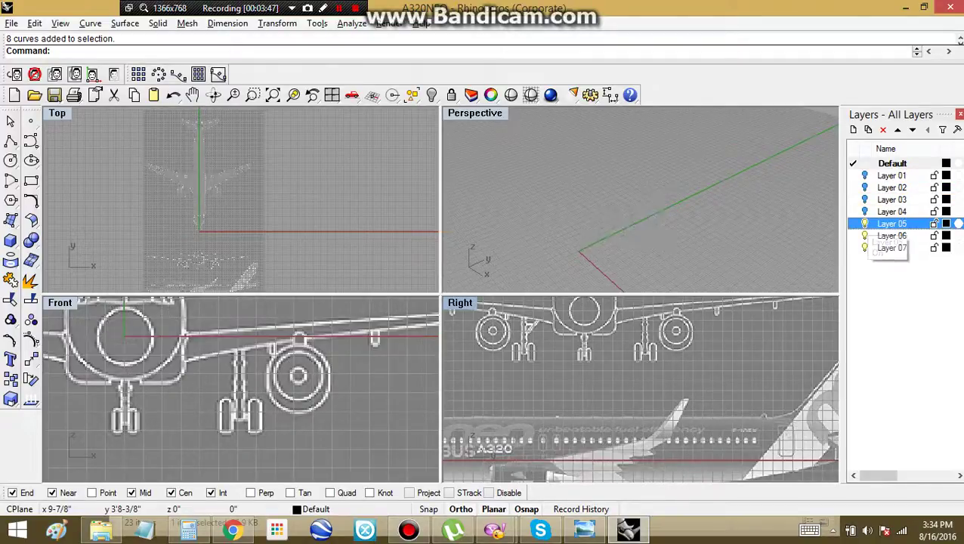
pyautogui.click(864, 199)
pyautogui.moveTo(619, 423); pyautogui.dragTo(647, 341, button='right')
pyautogui.scroll(15, 568, 426)
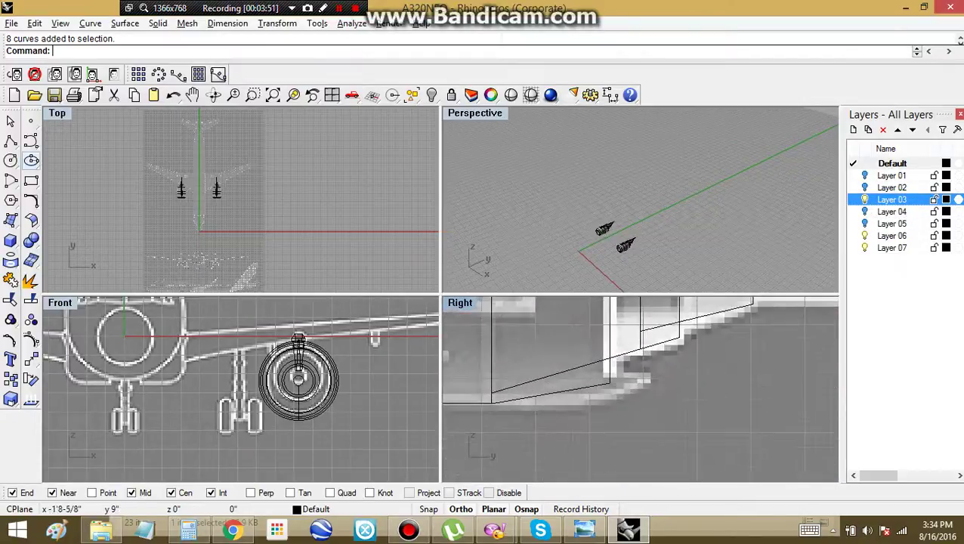
pyautogui.click(10, 141)
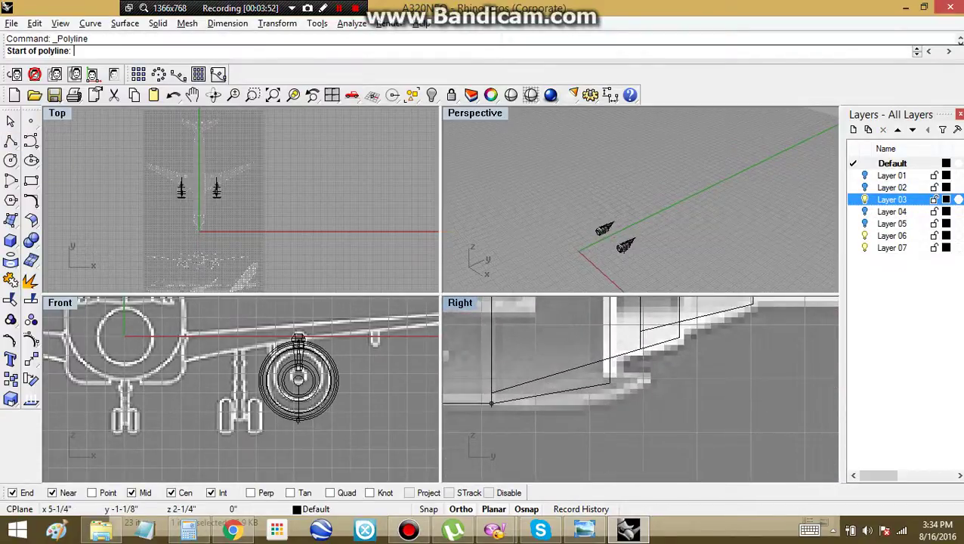
pyautogui.click(491, 403)
pyautogui.click(611, 383)
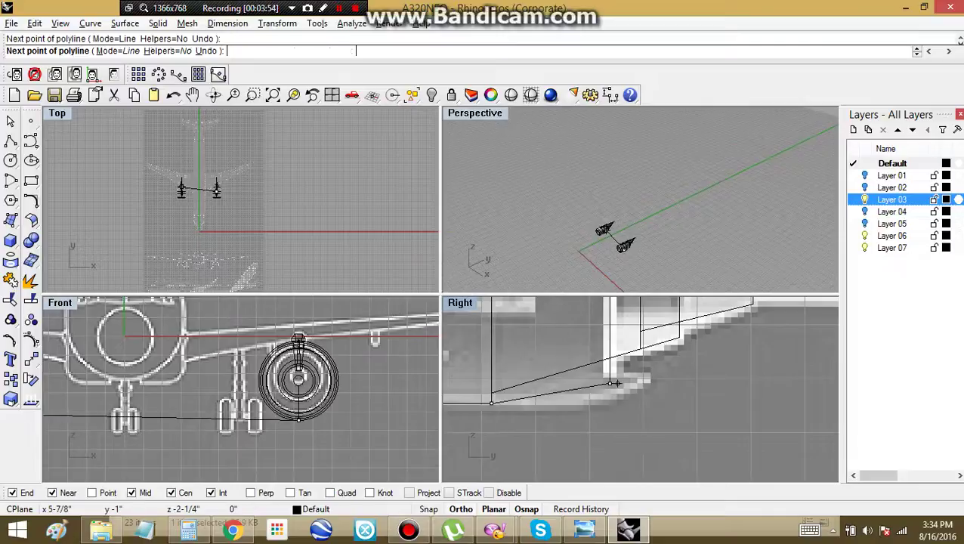
pyautogui.click(613, 383)
pyautogui.press('Return')
pyautogui.click(608, 391)
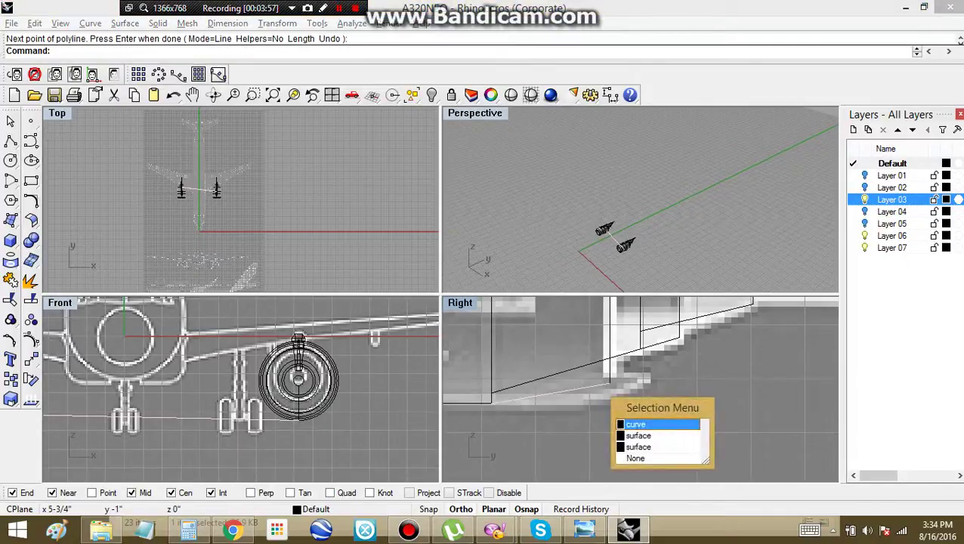
pyautogui.click(644, 421)
pyautogui.press('Home')
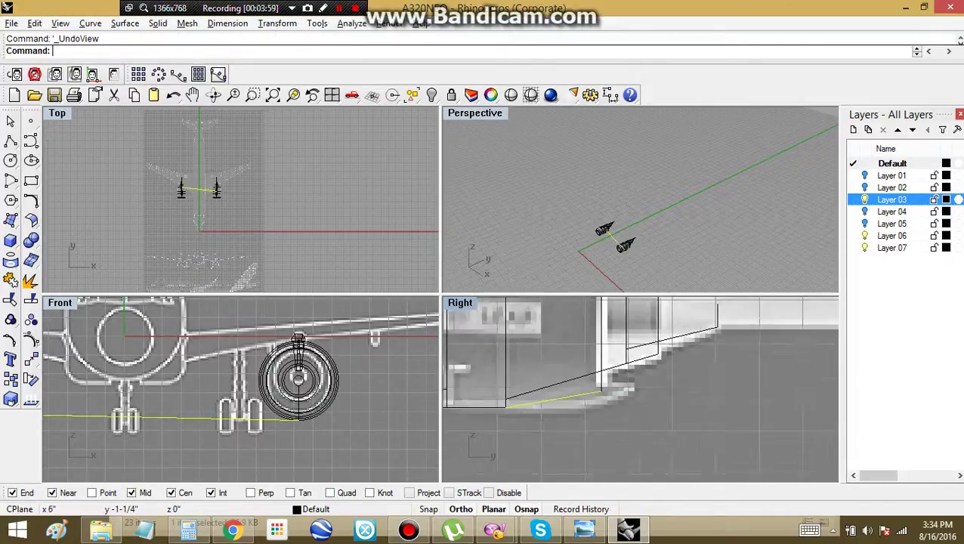
pyautogui.press('Delete')
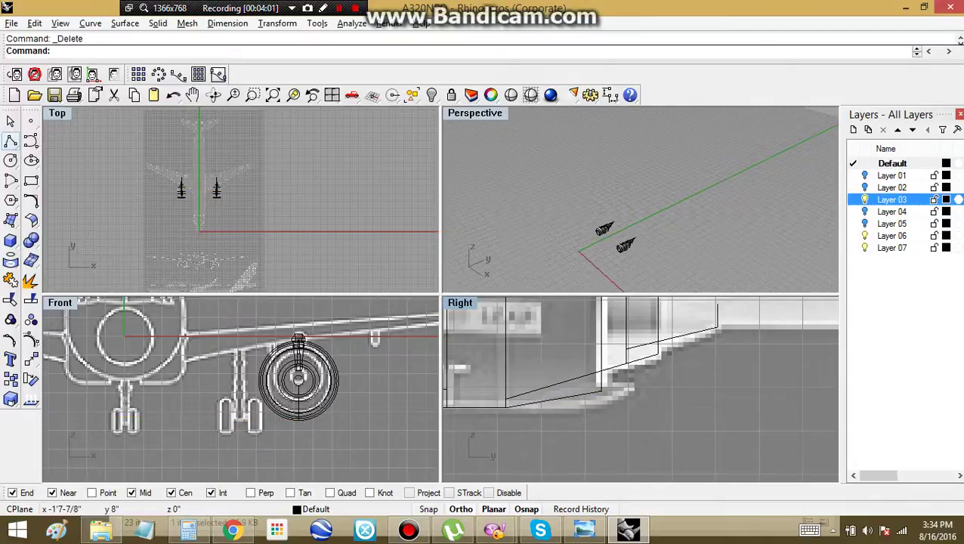
# Step: Project the lower surface edge of the engine nacelle's middle section onto the pylon and nacelle surfaces from the Top view
pyautogui.scroll(8, 204, 181)
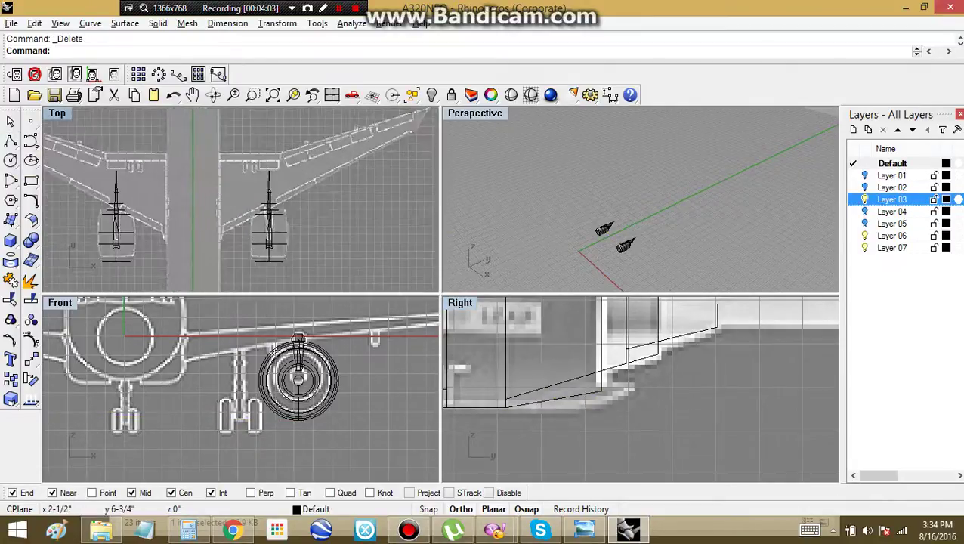
pyautogui.scroll(6, 272, 204)
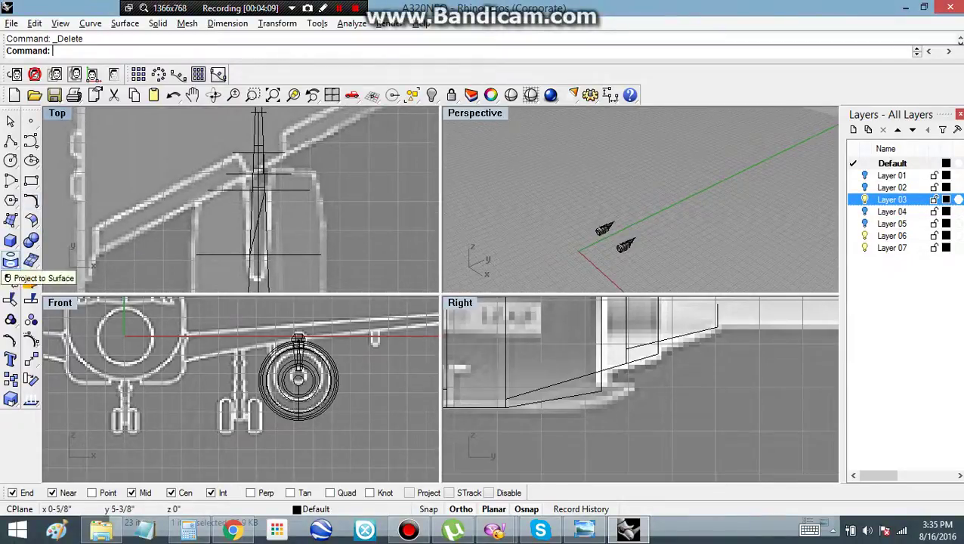
pyautogui.click(11, 261)
pyautogui.click(277, 258)
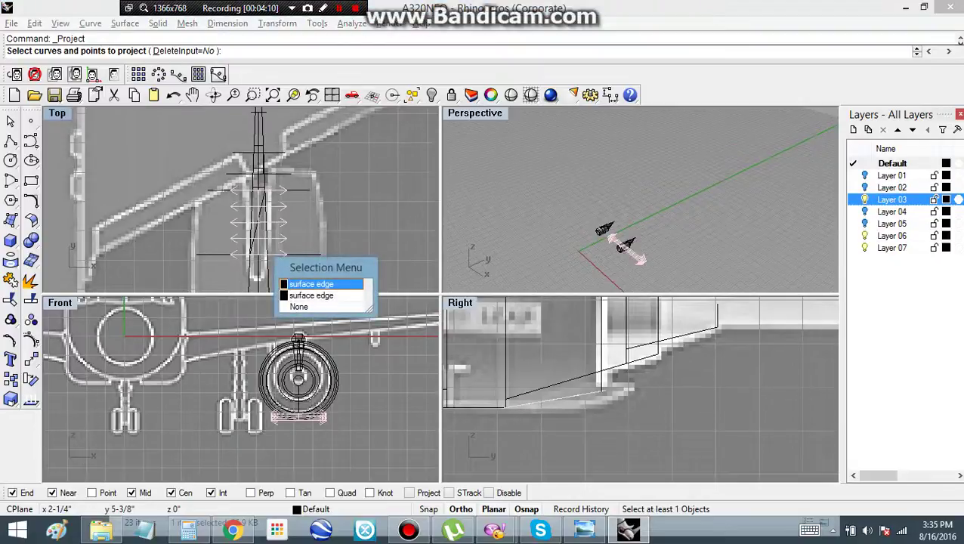
pyautogui.click(311, 284)
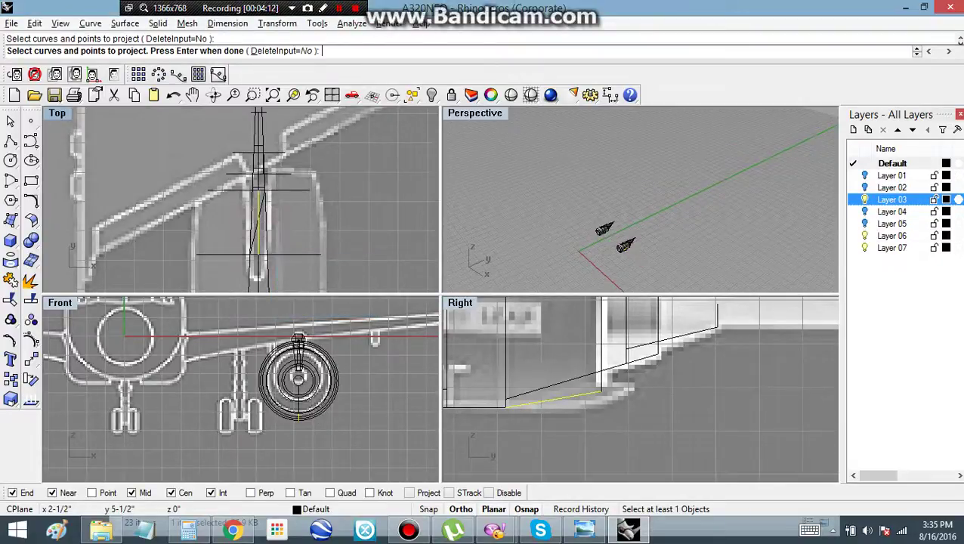
pyautogui.press('Return')
pyautogui.click(266, 229)
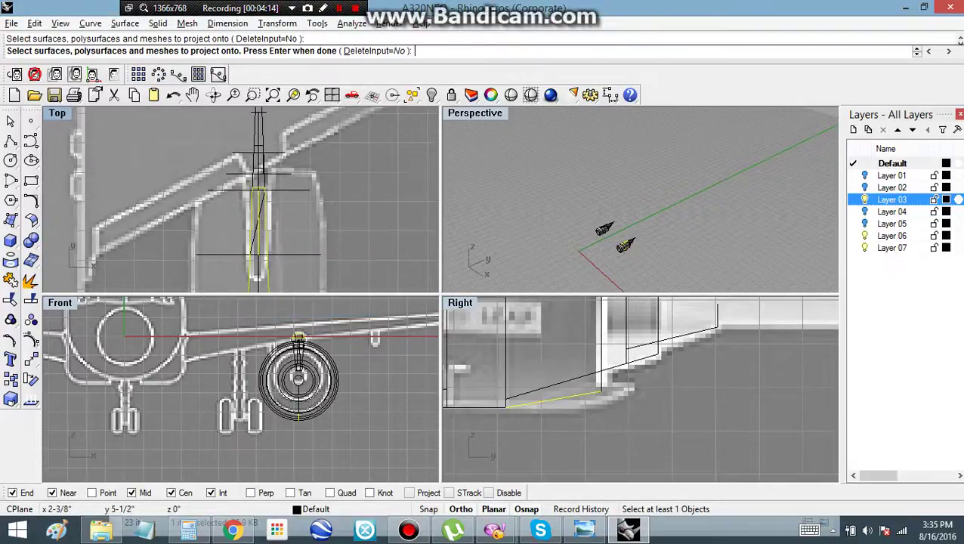
pyautogui.click(278, 254)
pyautogui.click(321, 286)
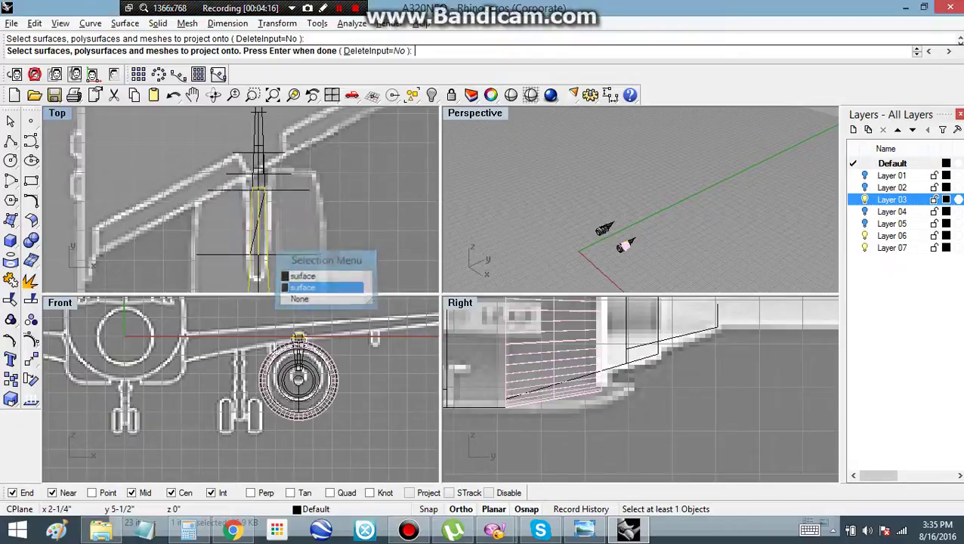
pyautogui.press('Return')
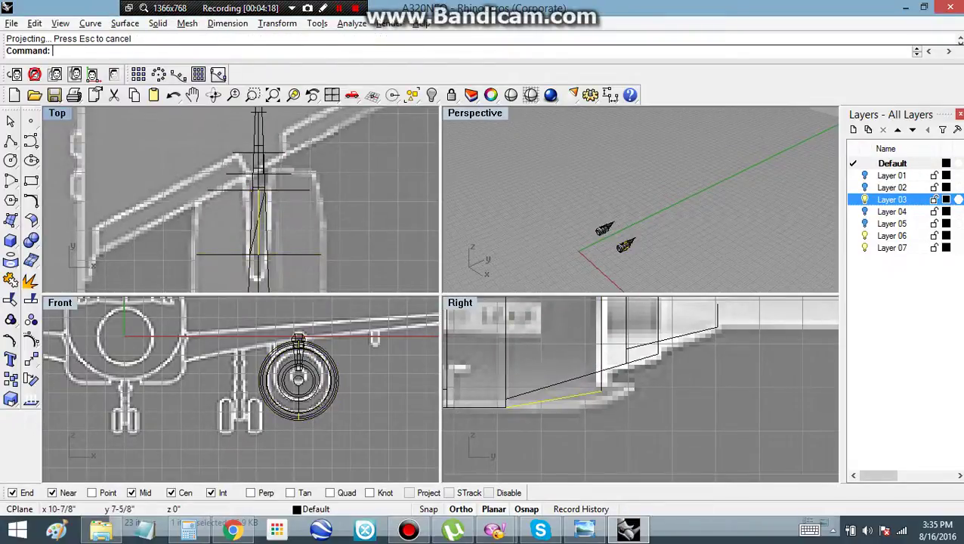
# Step: Hide Layer 03 and delete the upper of the two projected curves, keeping the one along the nacelle's underside
pyautogui.click(864, 199)
pyautogui.scroll(8, 627, 241)
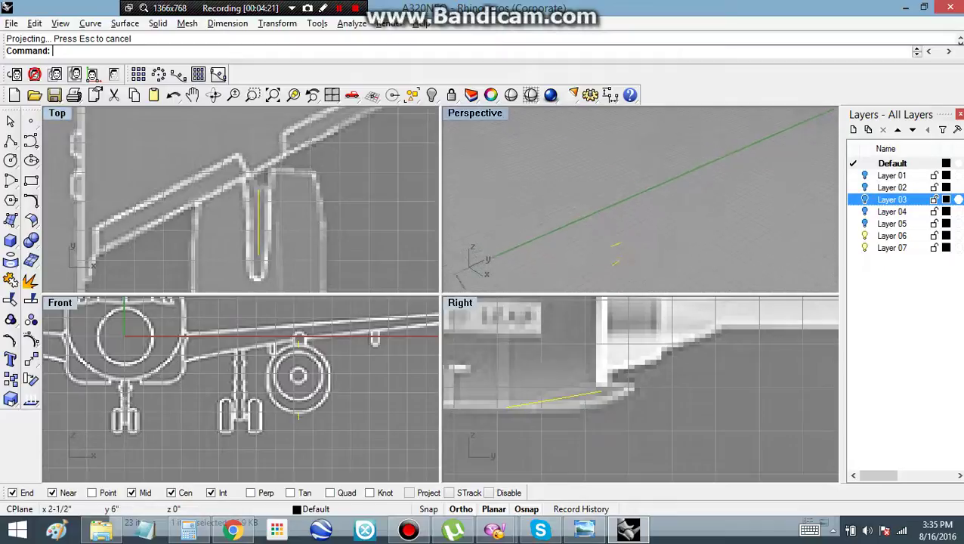
pyautogui.click(636, 258)
pyautogui.click(613, 246)
pyautogui.press('Home')
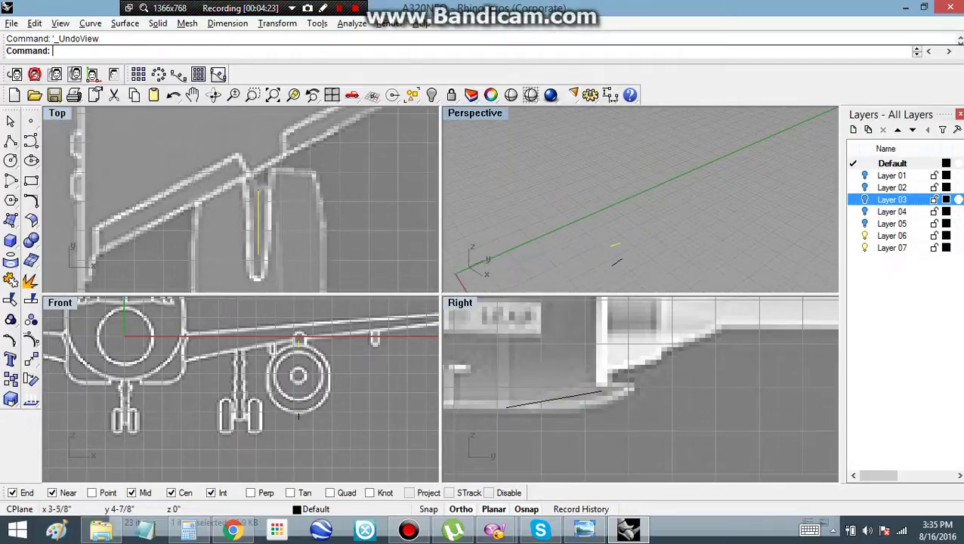
pyautogui.press('Delete')
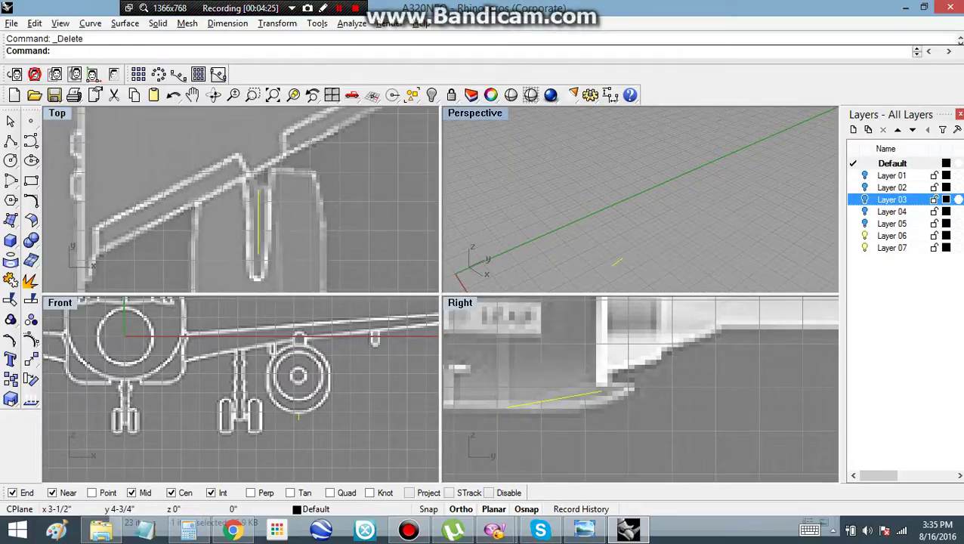
# Step: Stretch the remaining line rearward past the nacelle's trailing edge with its front end fixed, and check the engine reference photo
pyautogui.write('Stretch')
pyautogui.press('Return')
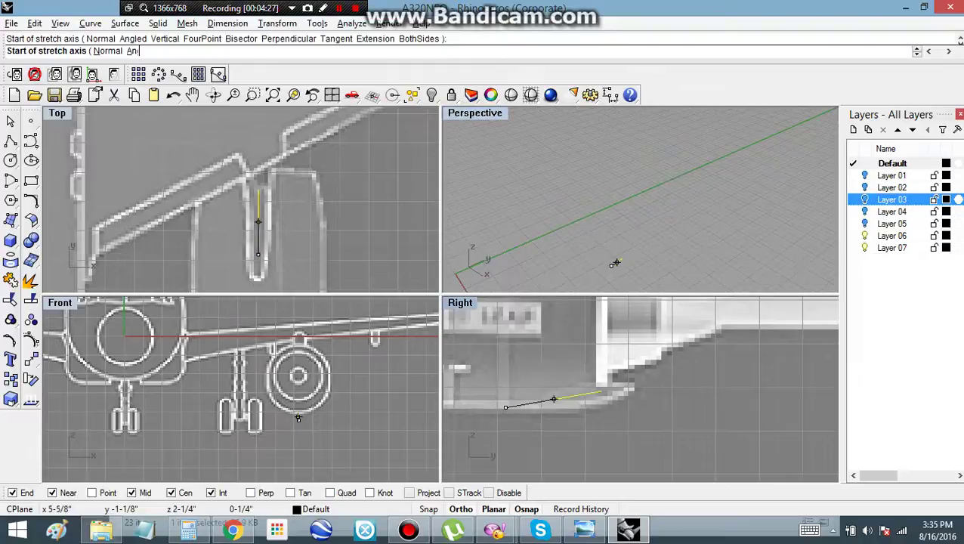
pyautogui.click(611, 265)
pyautogui.click(619, 259)
pyautogui.click(624, 256)
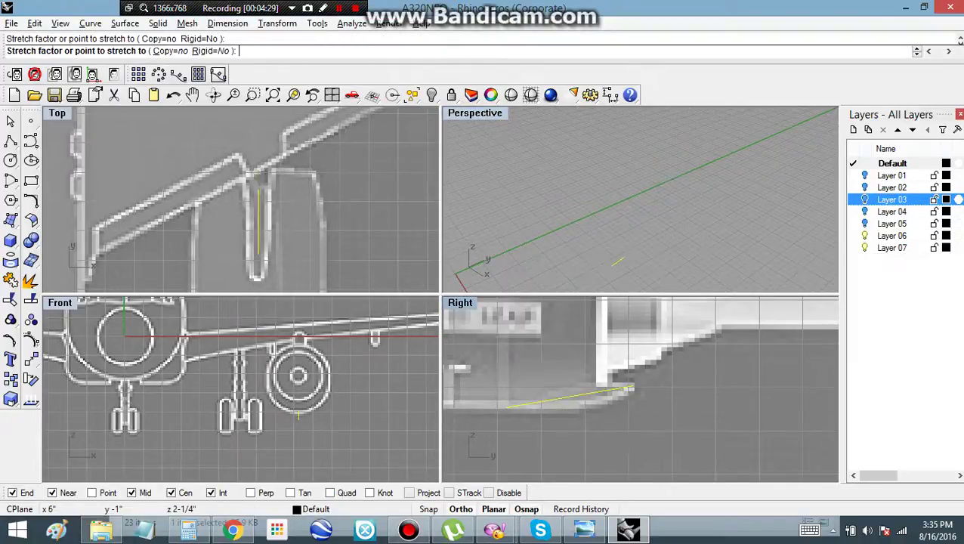
pyautogui.press('Escape')
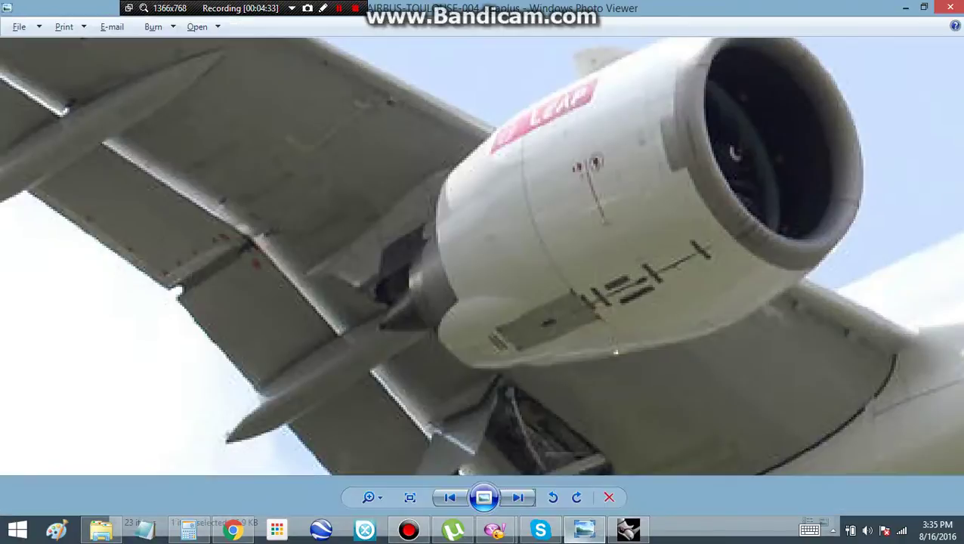
pyautogui.click(584, 529)
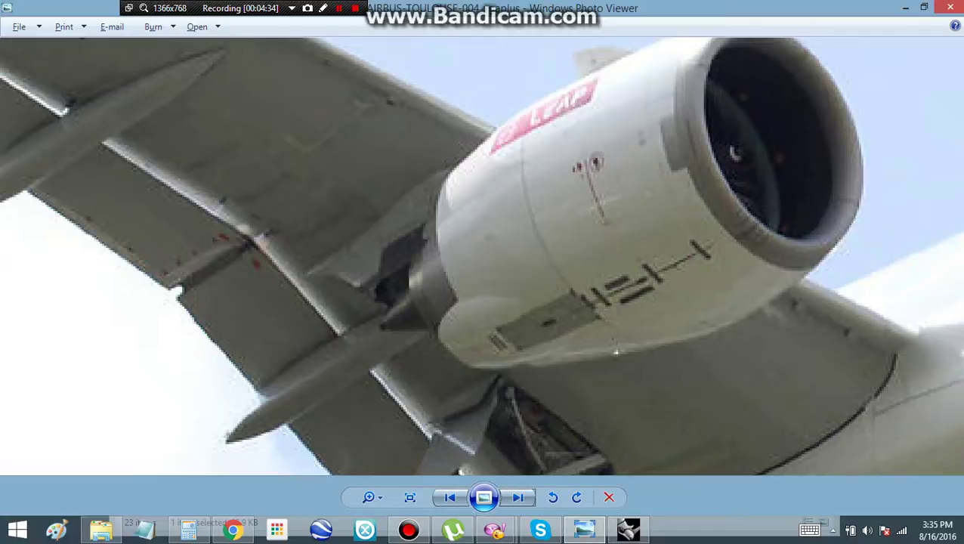
pyautogui.click(584, 528)
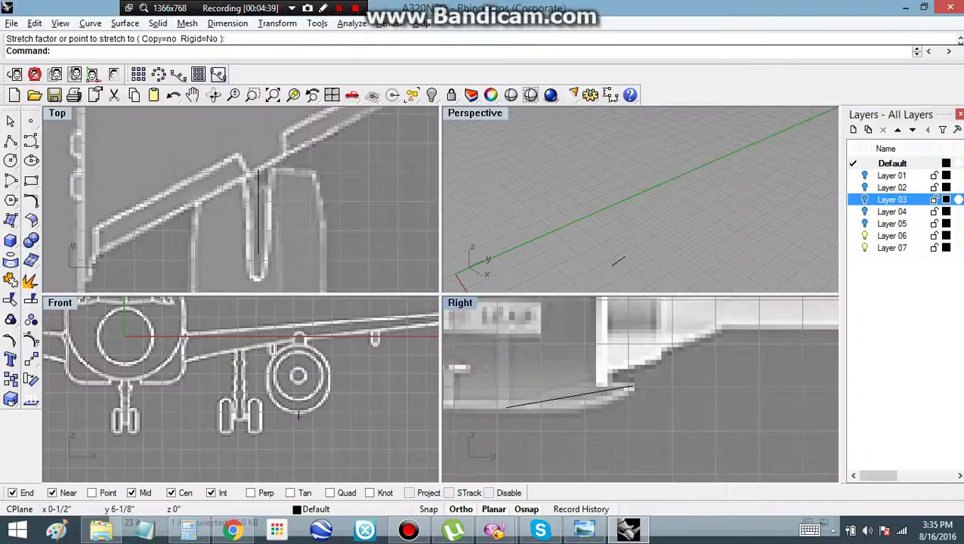
pyautogui.click(31, 160)
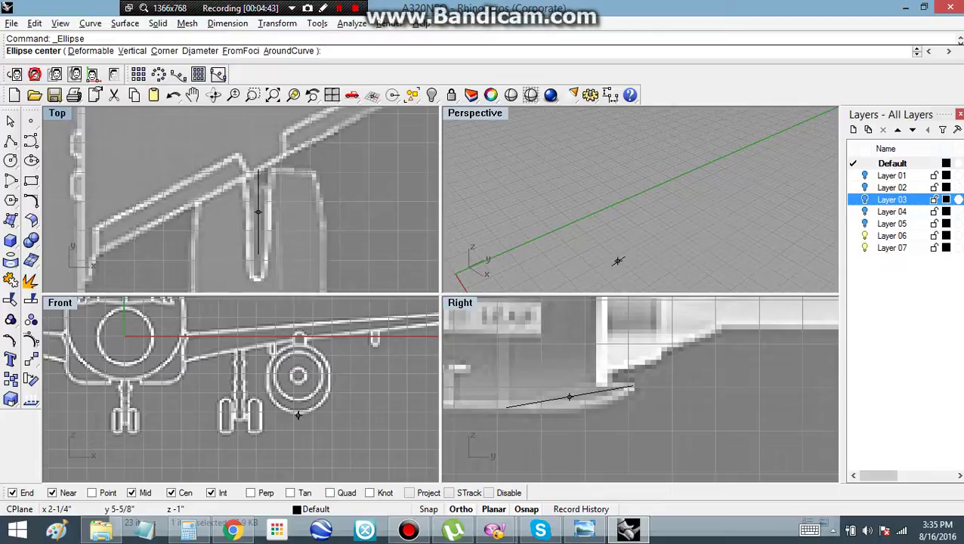
pyautogui.click(619, 260)
pyautogui.click(619, 260)
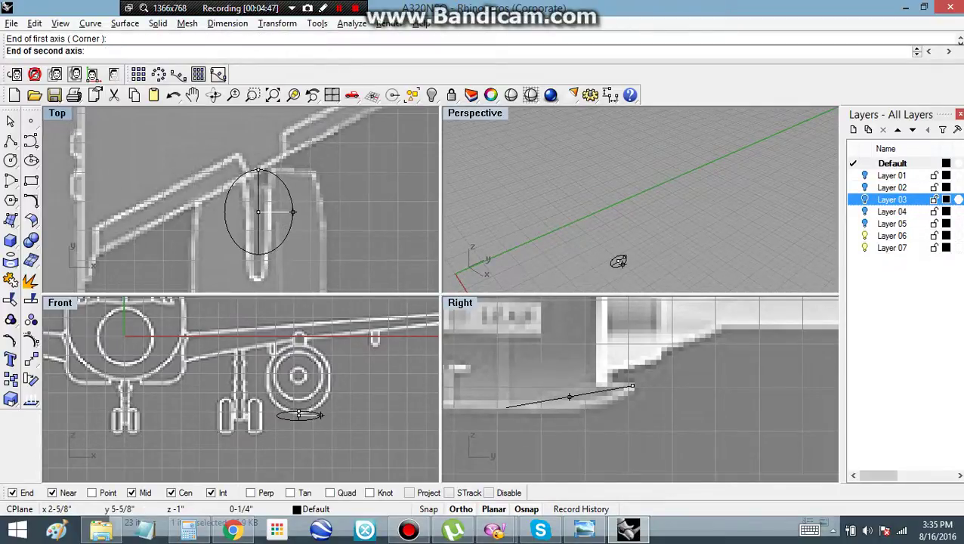
pyautogui.click(618, 261)
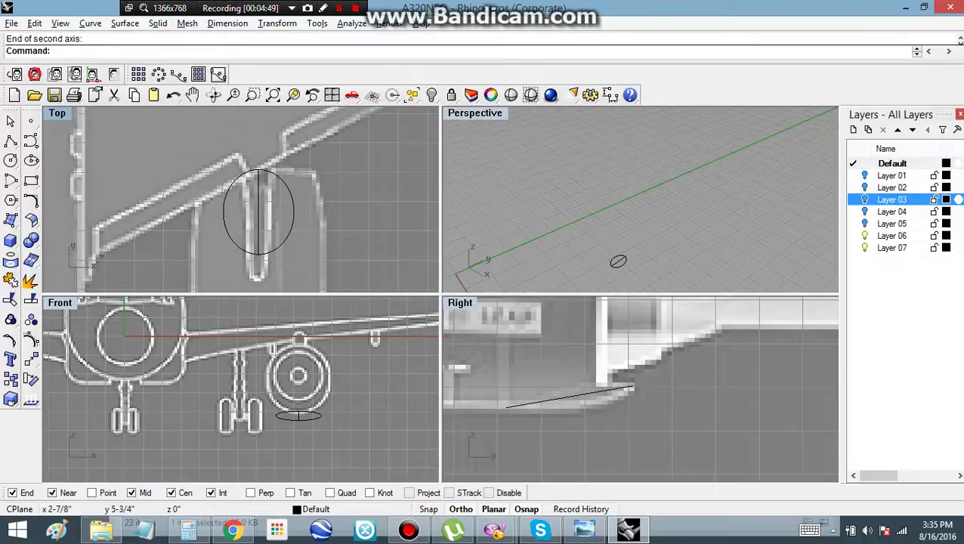
pyautogui.hotkey('ctrl', 'z')
# Step: Draw an ellipse centred on the stretched line's midpoint with its first axis ending at the line's end, and compare it with the engine photo
pyautogui.press('Return')
pyautogui.click(619, 259)
pyautogui.click(620, 260)
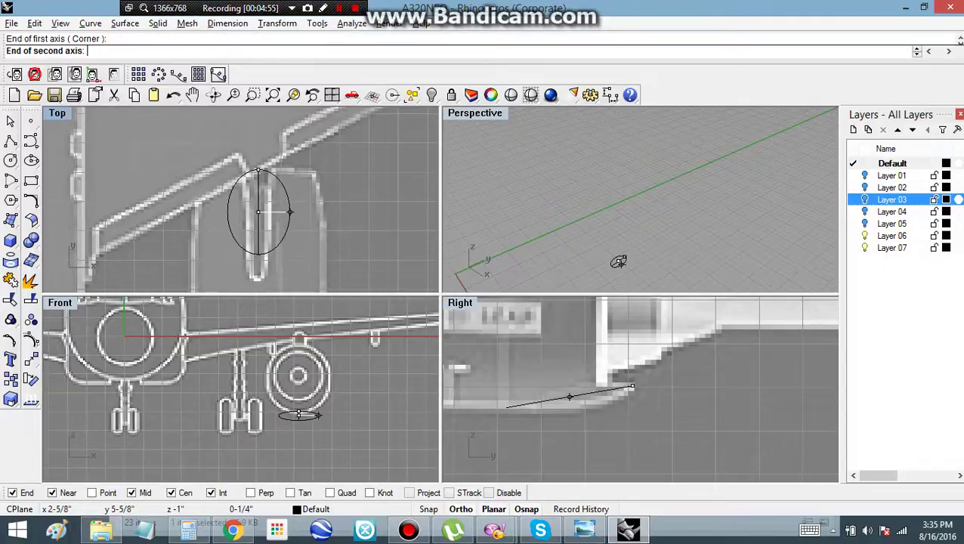
pyautogui.click(618, 261)
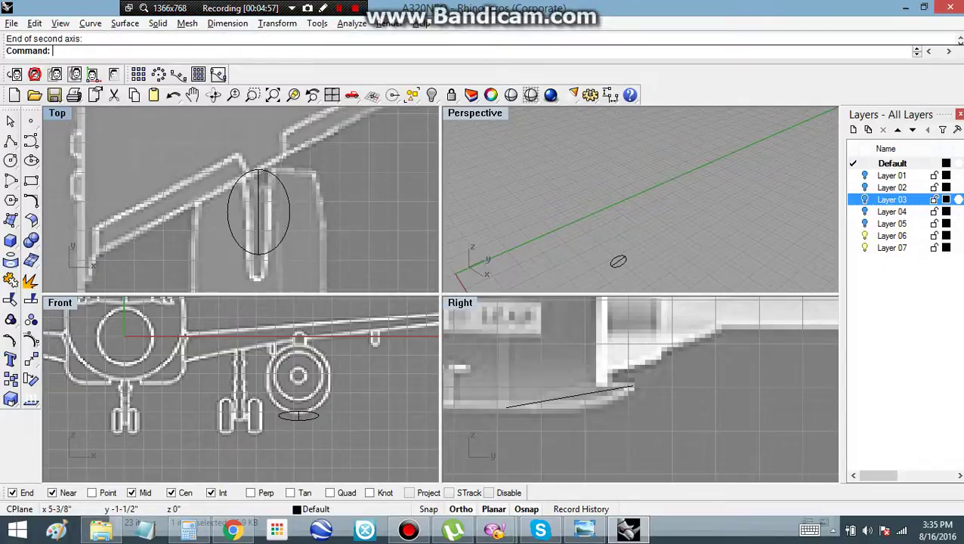
pyautogui.click(586, 530)
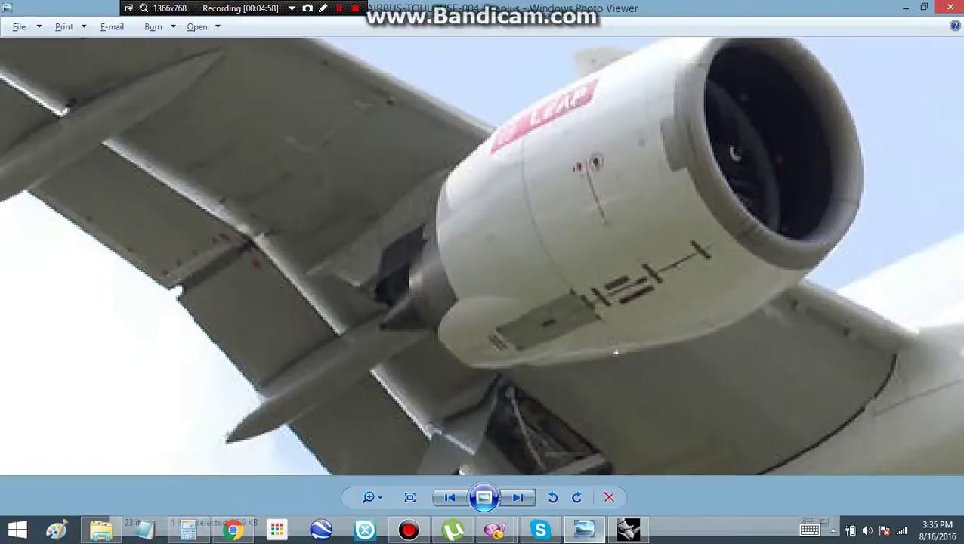
pyautogui.hotkey('alt', 'Tab')
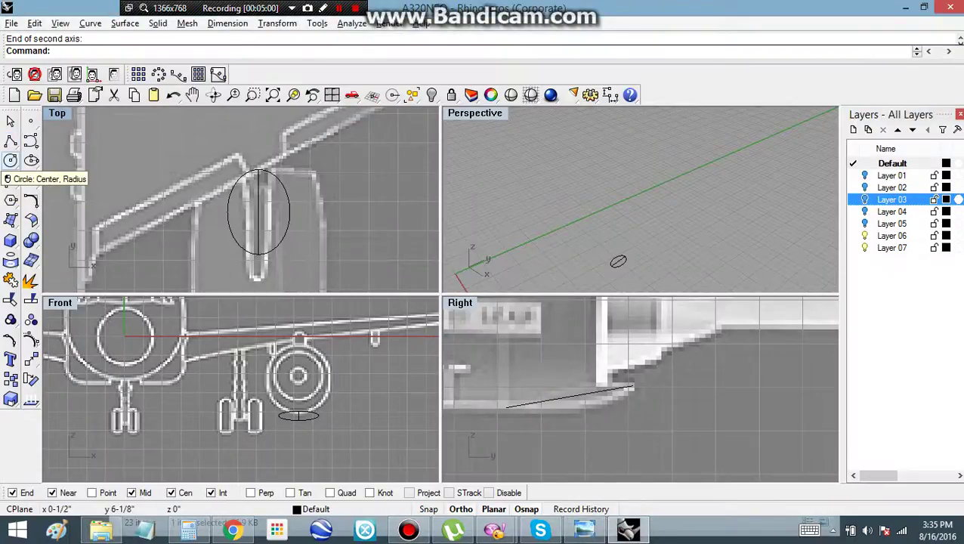
# Step: Project the ellipse from the Top view onto the engine nacelle's middle section, showing Layer 03 to reach the surface
pyautogui.click(316, 414)
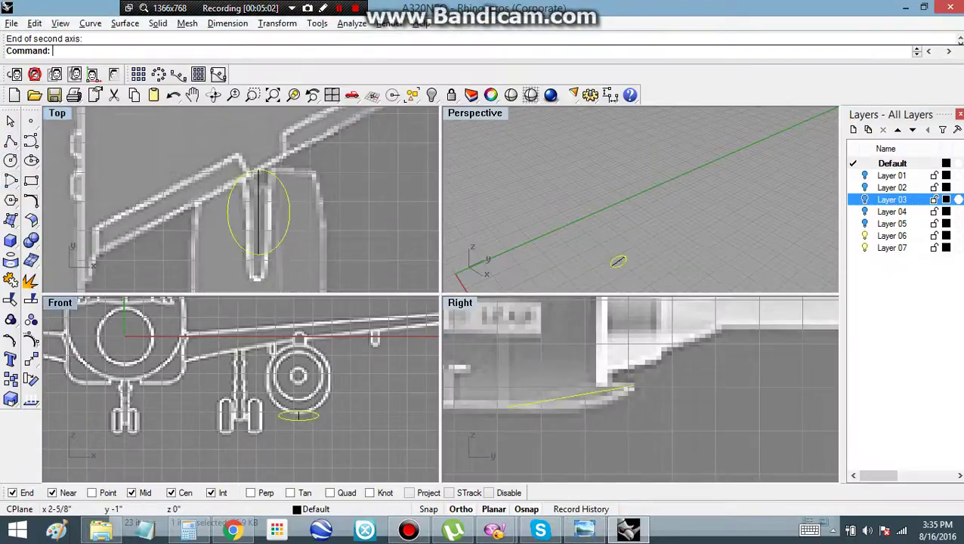
pyautogui.click(11, 261)
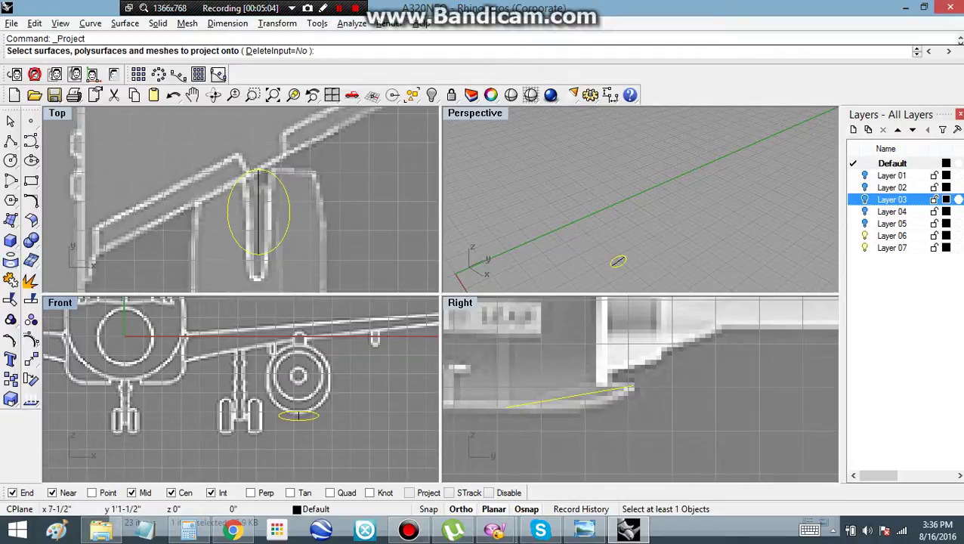
pyautogui.click(865, 200)
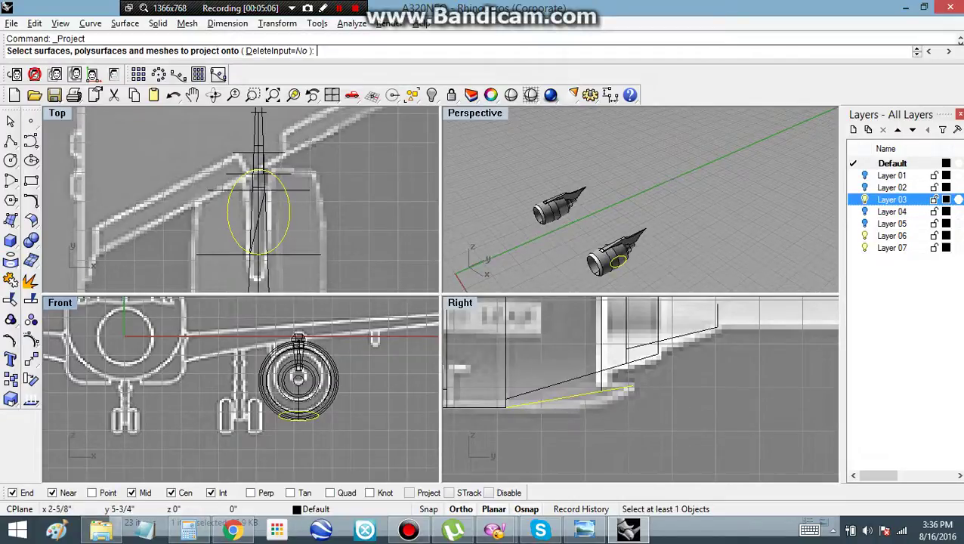
pyautogui.click(305, 190)
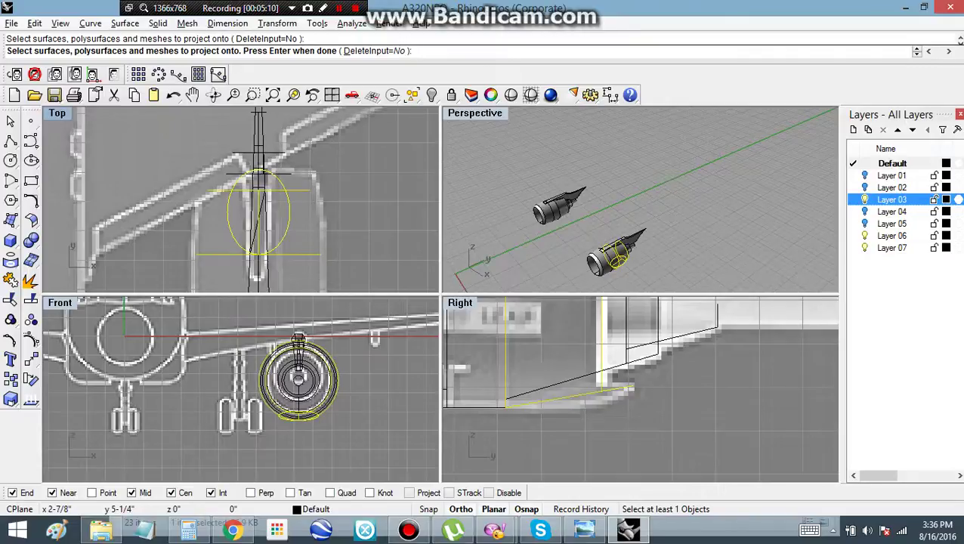
pyautogui.press('Return')
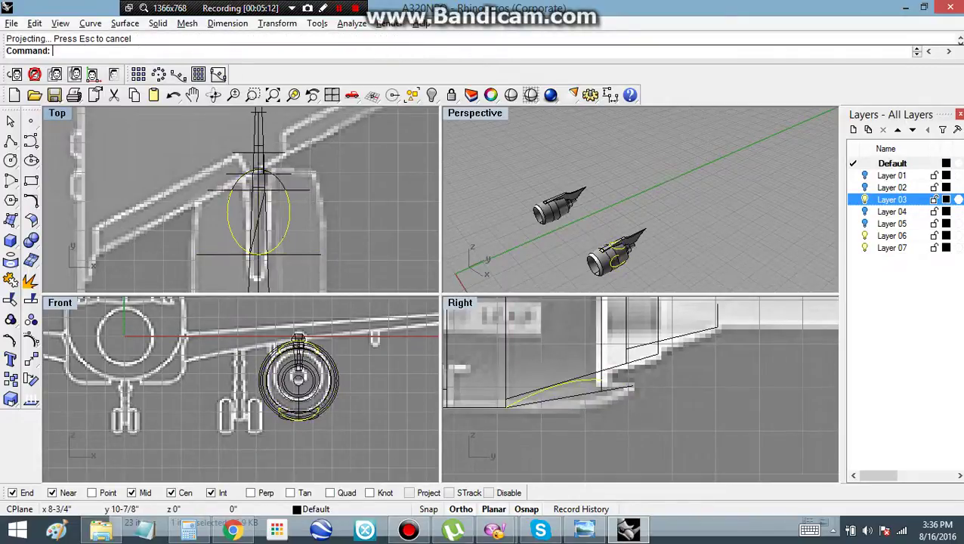
# Step: Hide Layer 03 and delete the ellipse's projection on the nacelle's upper side, keeping the lower one
pyautogui.click(865, 199)
pyautogui.moveTo(602, 304); pyautogui.dragTo(602, 393, button='right')
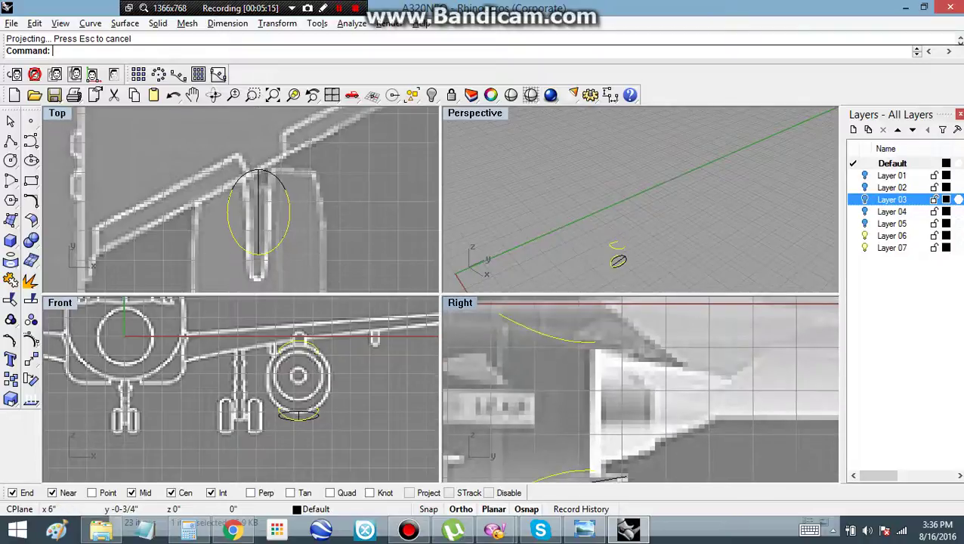
pyautogui.scroll(-4, 602, 391)
pyautogui.moveTo(624, 319); pyautogui.dragTo(516, 379)
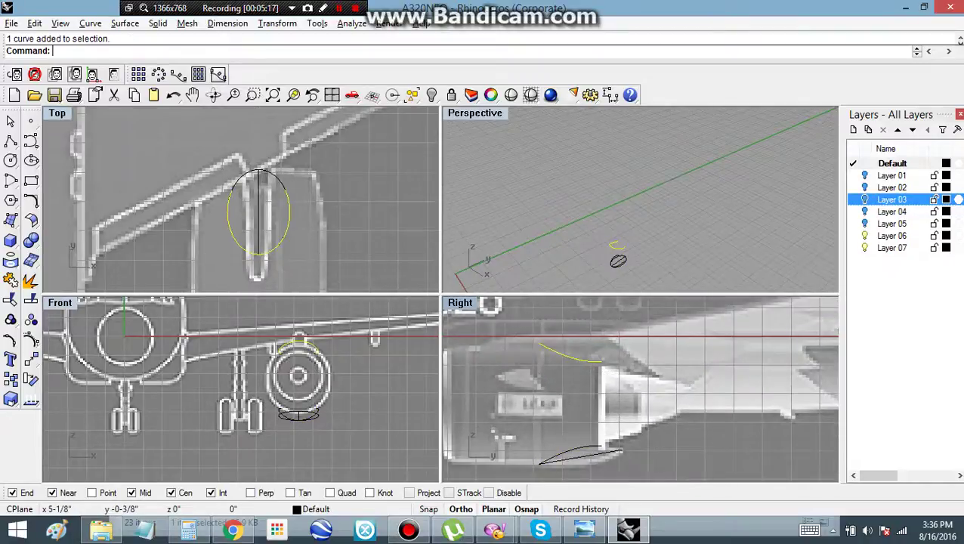
pyautogui.press('Home')
pyautogui.press('Delete')
# Step: Draw a vertical line in the Right view from the projected curve's rear end down past the ellipse
pyautogui.scroll(5, 639, 389)
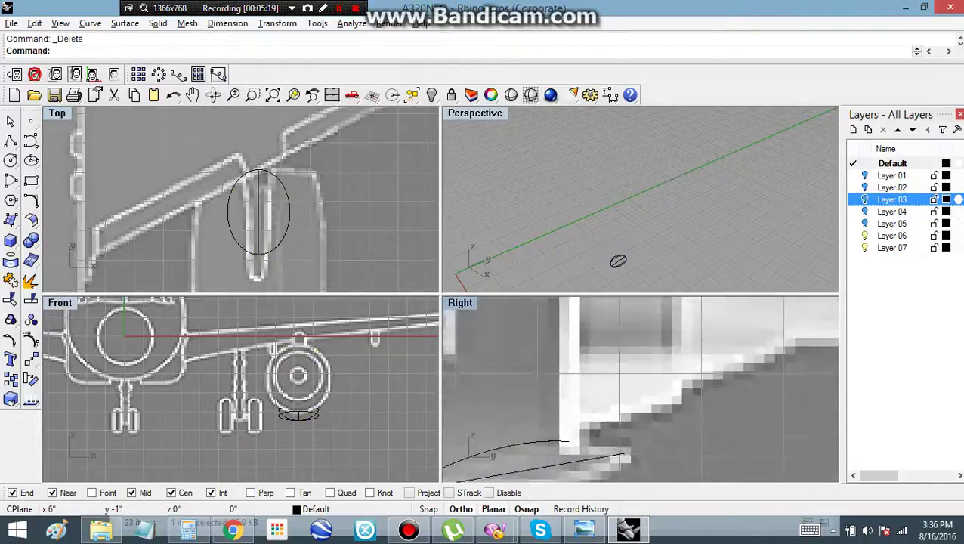
pyautogui.scroll(2, 620, 453)
pyautogui.scroll(12, 626, 258)
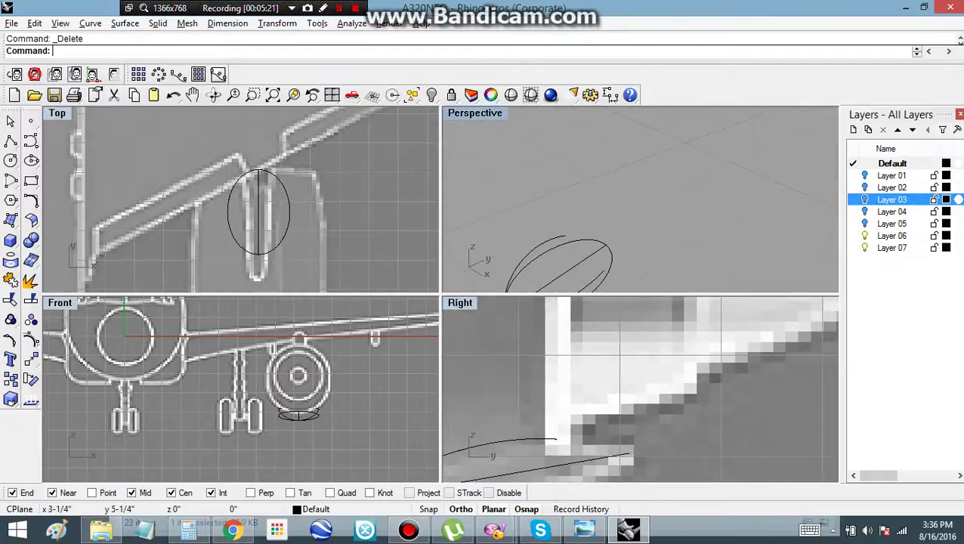
pyautogui.keyDown('shift'); pyautogui.moveTo(627, 257); pyautogui.dragTo(645, 205, button='right'); pyautogui.keyUp('shift')
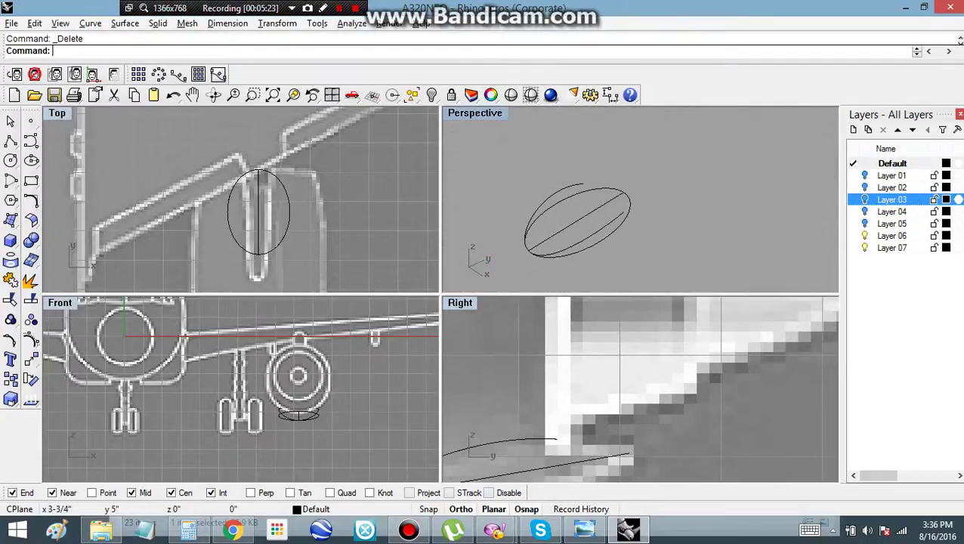
pyautogui.click(629, 205)
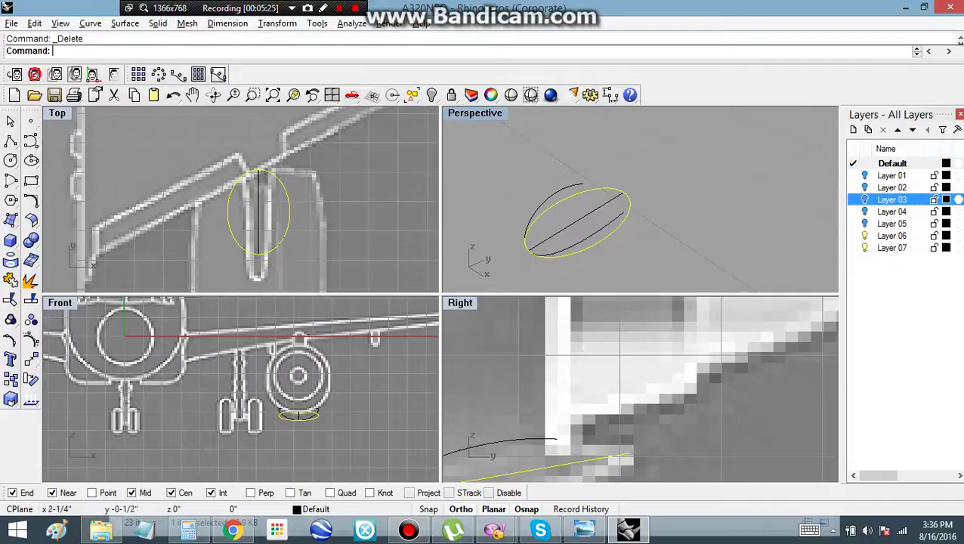
pyautogui.click(10, 141)
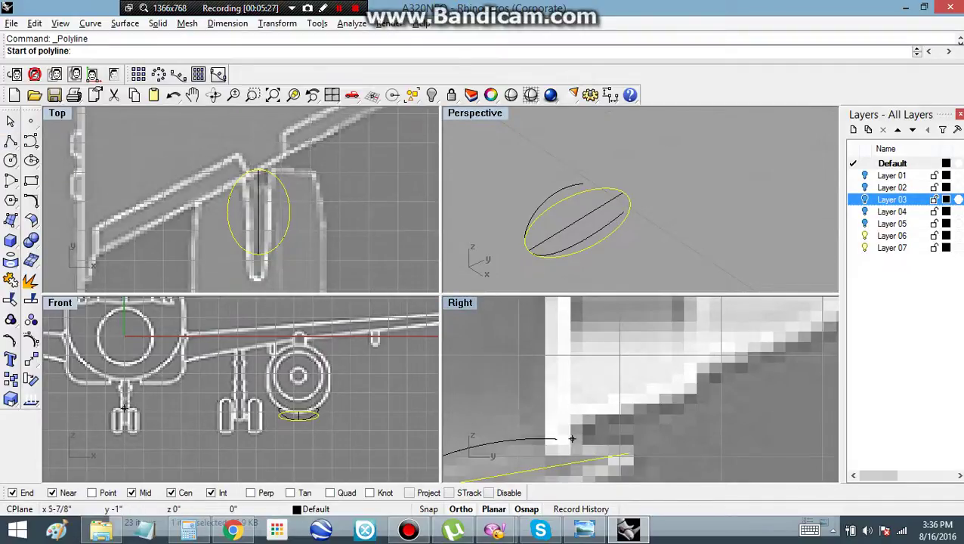
pyautogui.click(563, 438)
pyautogui.moveTo(563, 439); pyautogui.dragTo(572, 367, button='right')
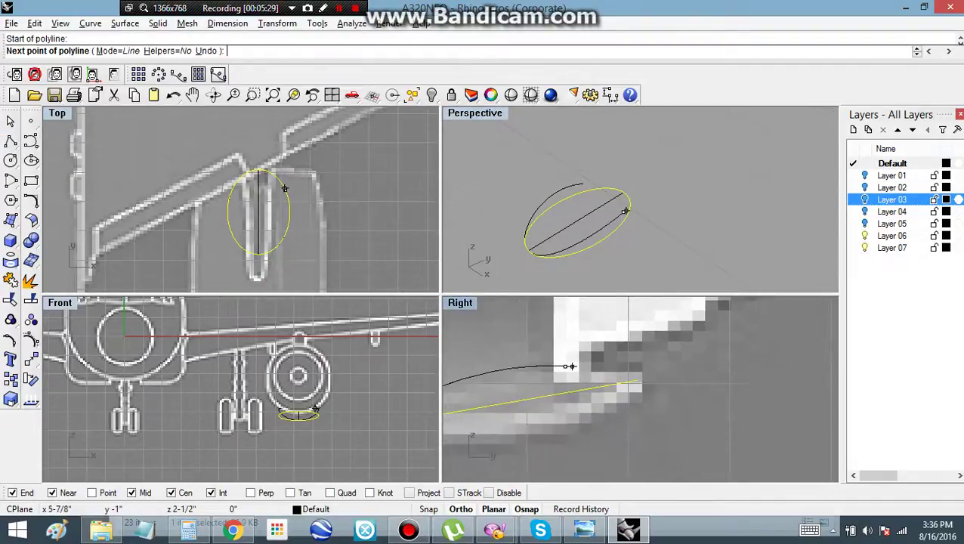
pyautogui.click(565, 457)
pyautogui.rightClick(564, 458)
# Step: Trim away the ellipse and centre line forward of the vertical line, and delete the vertical cutting line
pyautogui.click(565, 438)
pyautogui.click(10, 300)
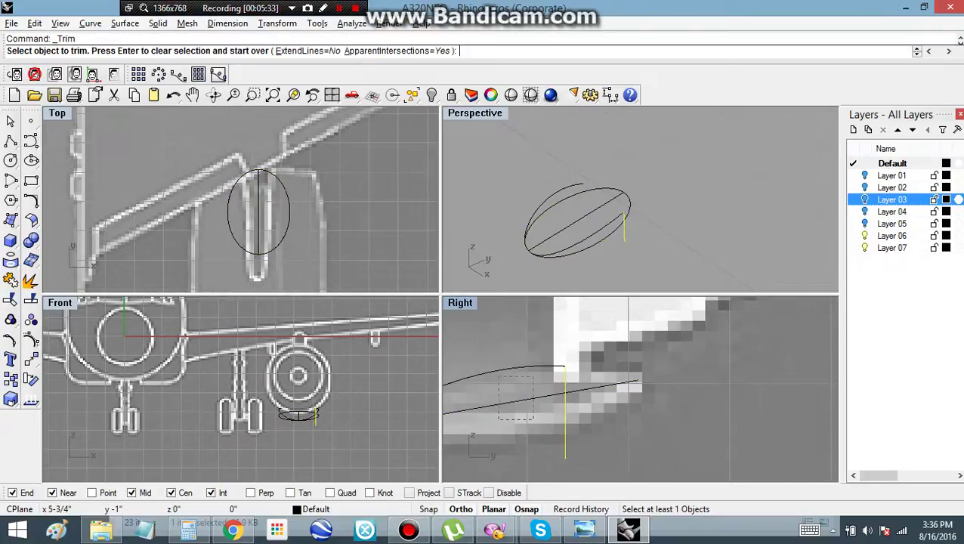
pyautogui.click(515, 400)
pyautogui.press('Return')
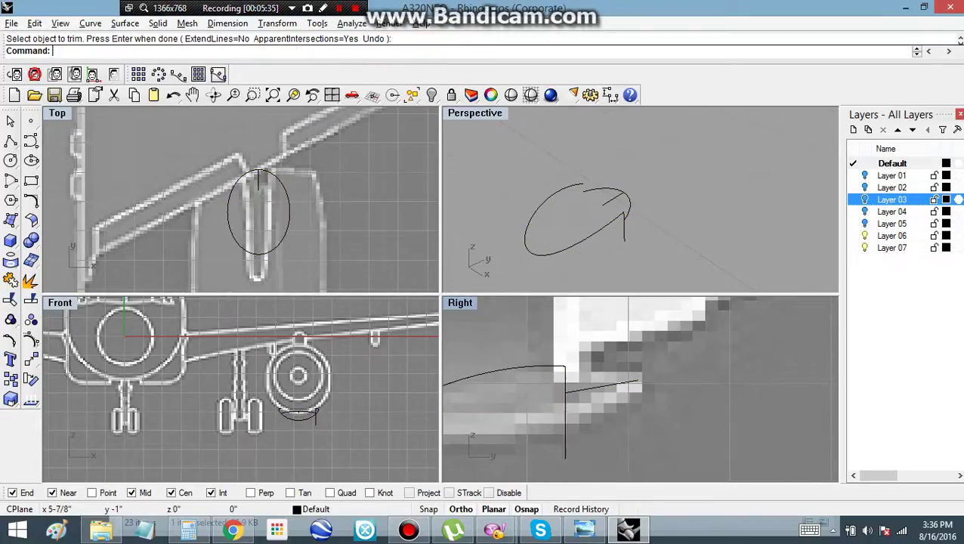
pyautogui.click(623, 226)
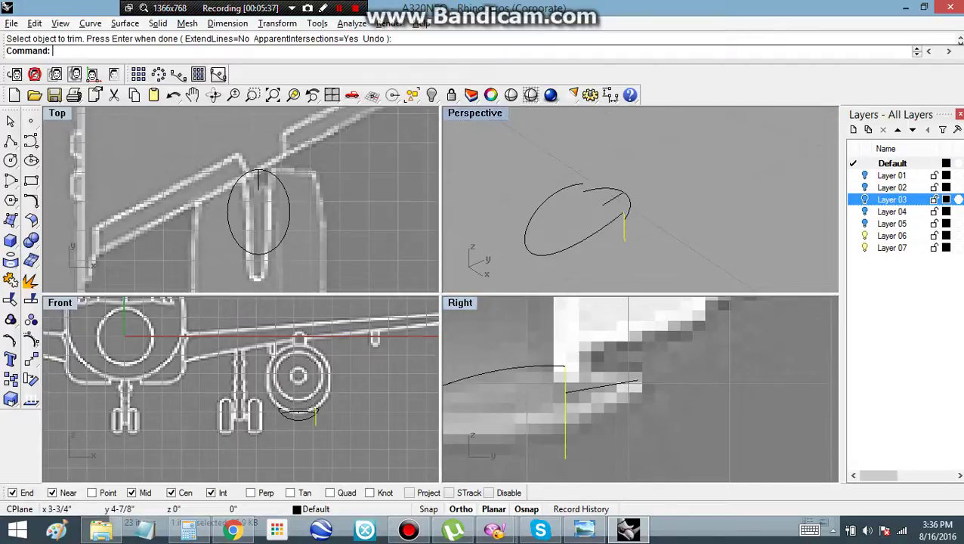
pyautogui.press('Delete')
# Step: Move the two remaining ellipse arcs so their open end meets the rear end of the projected curve
pyautogui.click(629, 209)
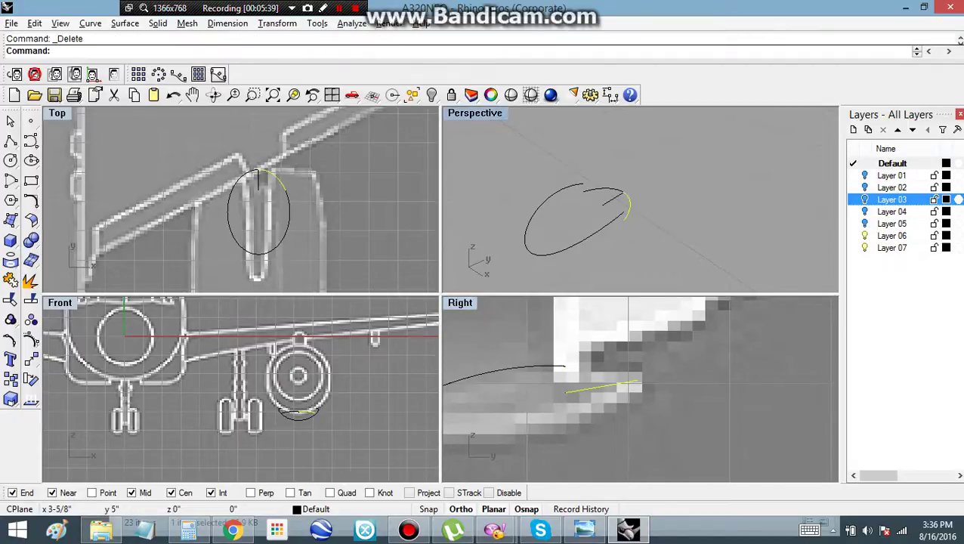
pyautogui.keyDown('shift'); pyautogui.click(610, 188); pyautogui.keyUp('shift')
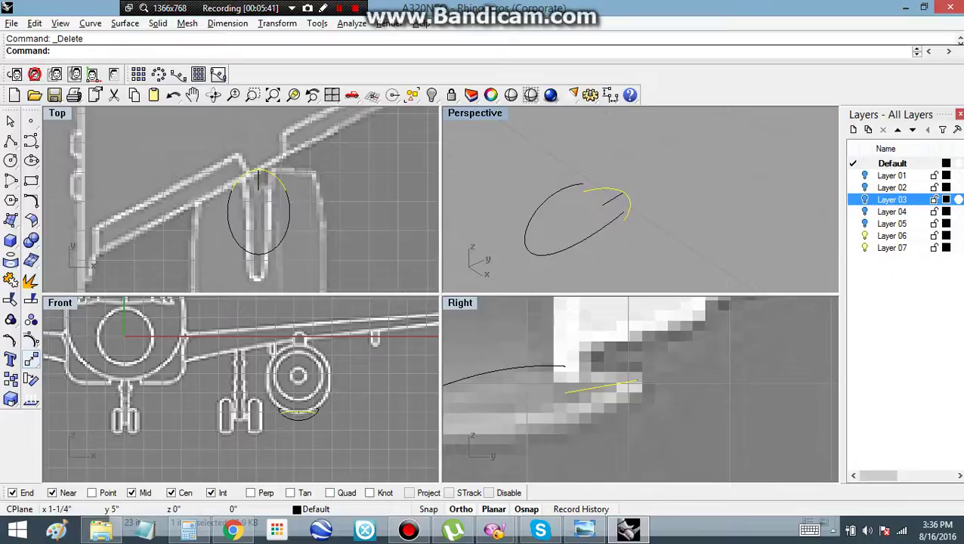
pyautogui.click(31, 359)
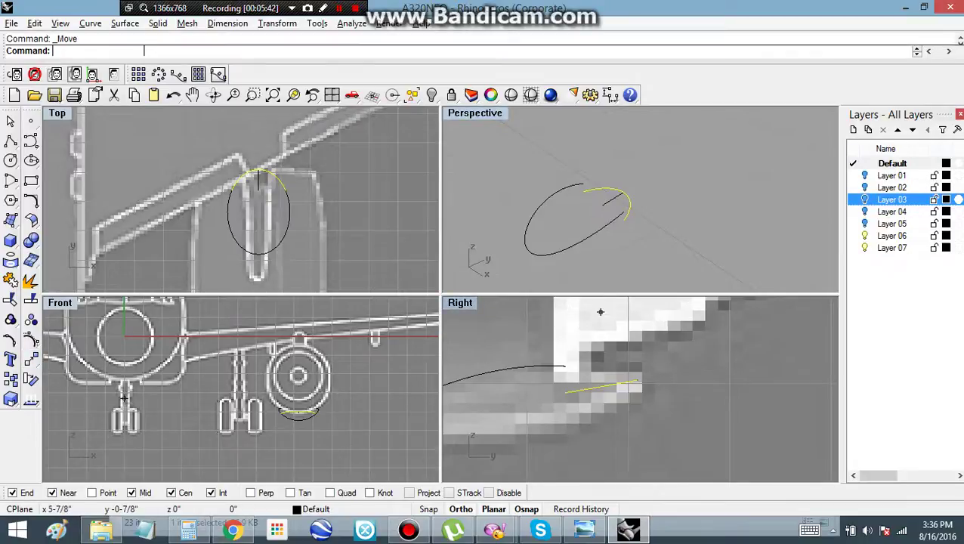
pyautogui.click(624, 220)
pyautogui.click(284, 191)
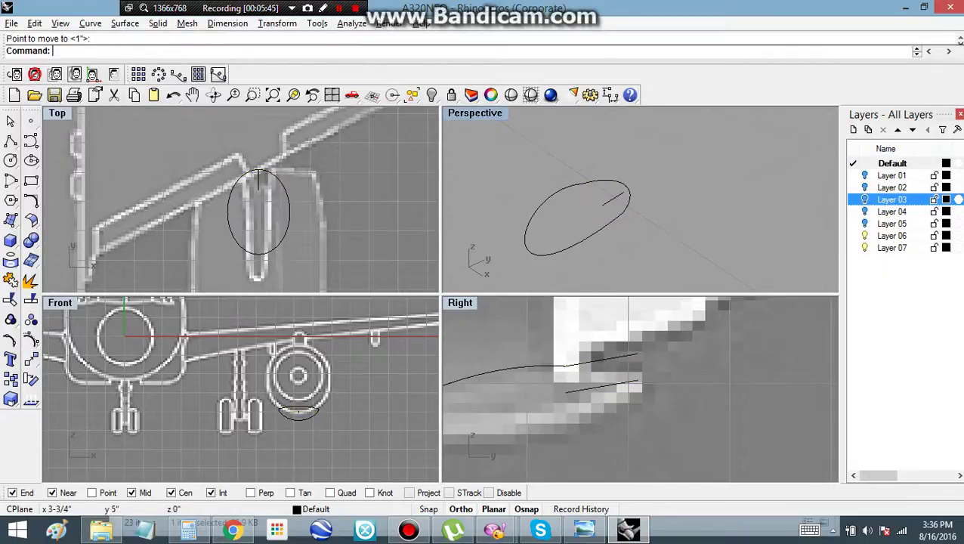
# Step: Show Layer 03 and examine from behind how the elliptical outline sits against the nacelle's lower rear edge
pyautogui.moveTo(649, 219); pyautogui.dragTo(587, 209, button='right')
pyautogui.click(865, 200)
pyautogui.scroll(-15, 723, 210)
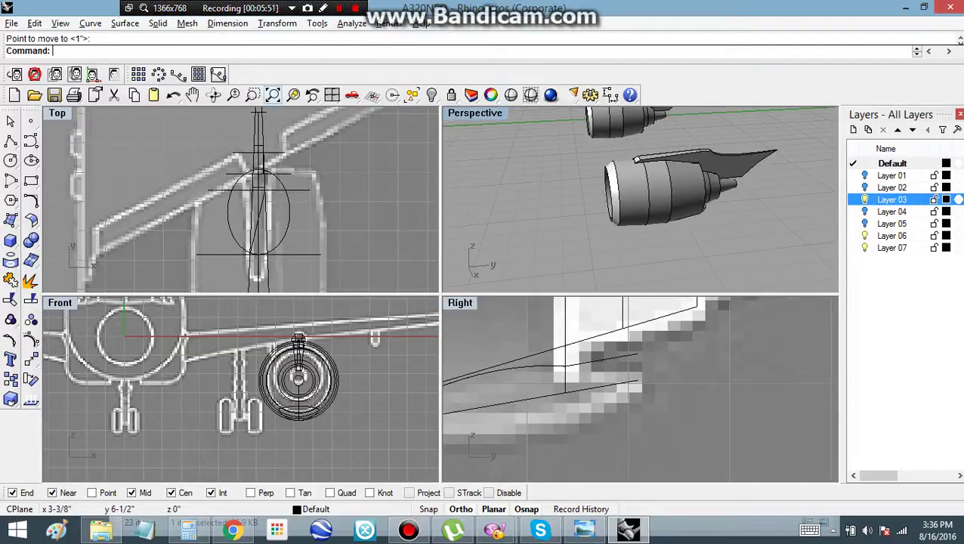
pyautogui.click(274, 95)
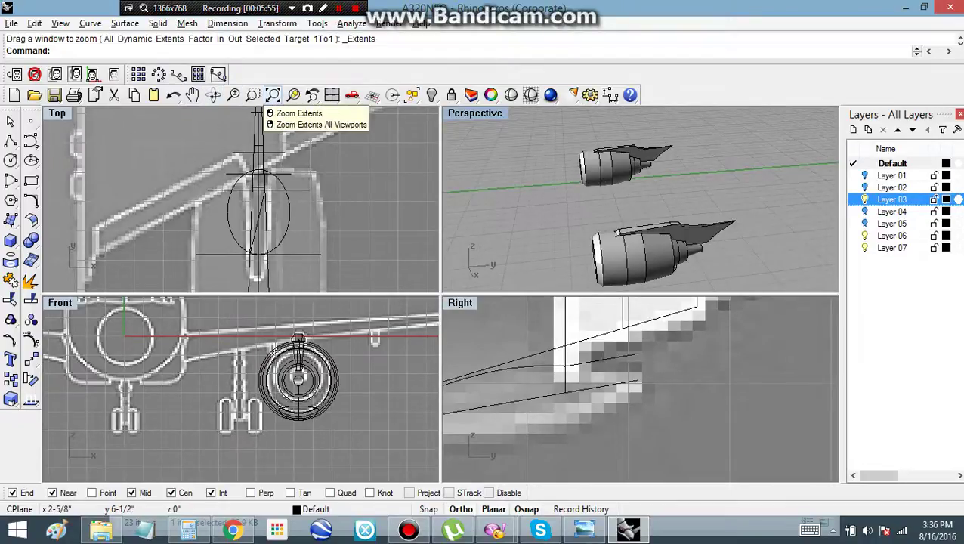
pyautogui.click(253, 95)
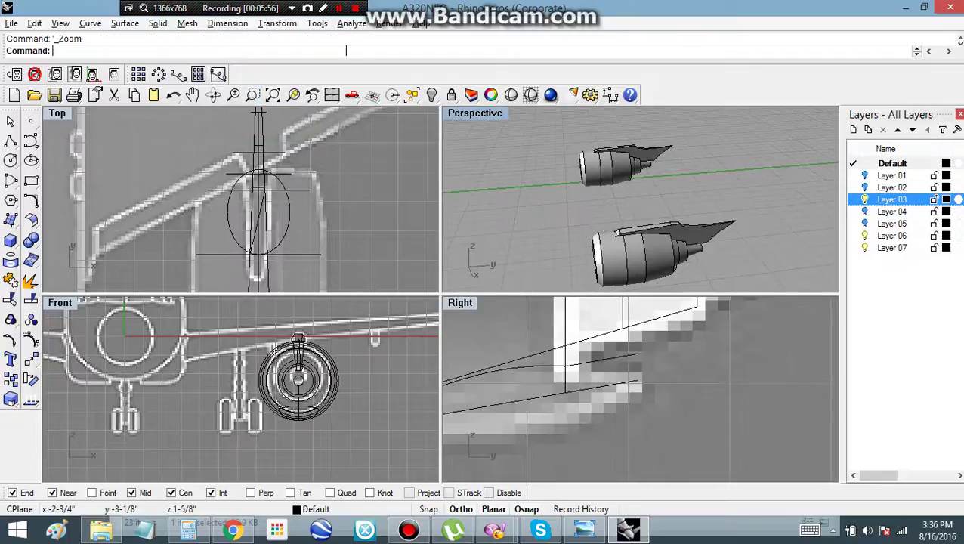
pyautogui.moveTo(662, 246); pyautogui.dragTo(696, 285)
pyautogui.moveTo(695, 219); pyautogui.dragTo(536, 218, button='right')
pyautogui.press('Left')
pyautogui.press('Left')
pyautogui.press('Left')
pyautogui.press('Left')
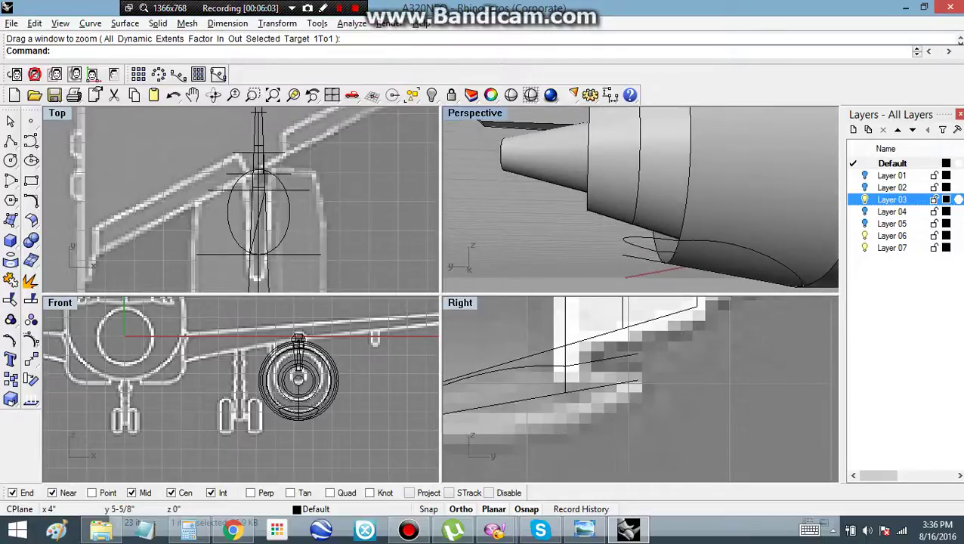
pyautogui.press('Left')
pyautogui.press('Left')
pyautogui.press('Left')
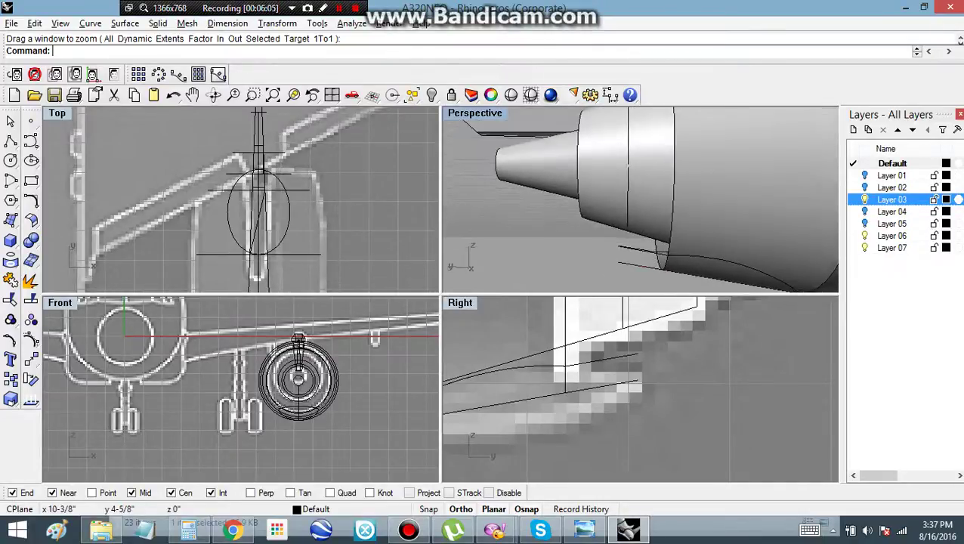
# Step: Switch to Windows Photo Viewer and browse the reference photos for a close rear view of the engine exhaust and lower nacelle lip
pyautogui.hotkey('alt', 'Tab')
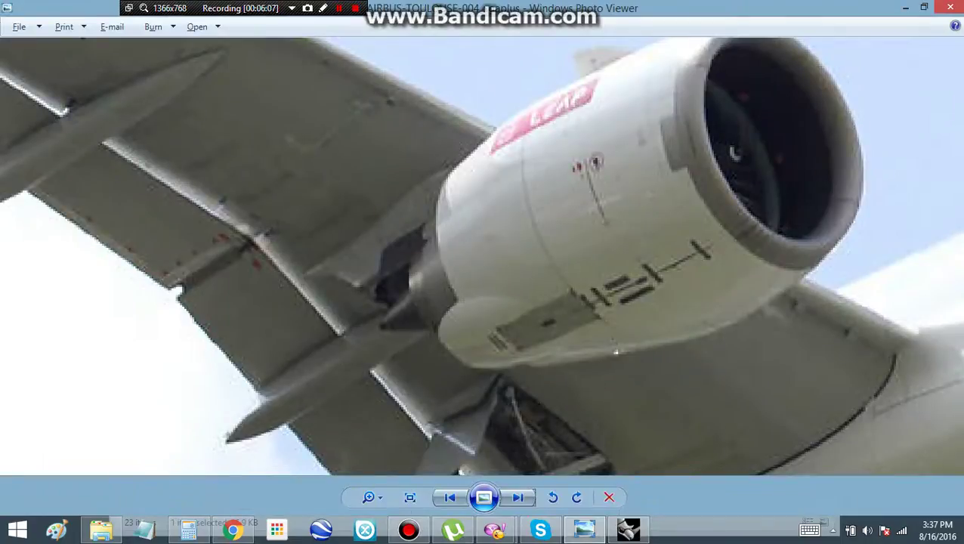
pyautogui.press('Right')
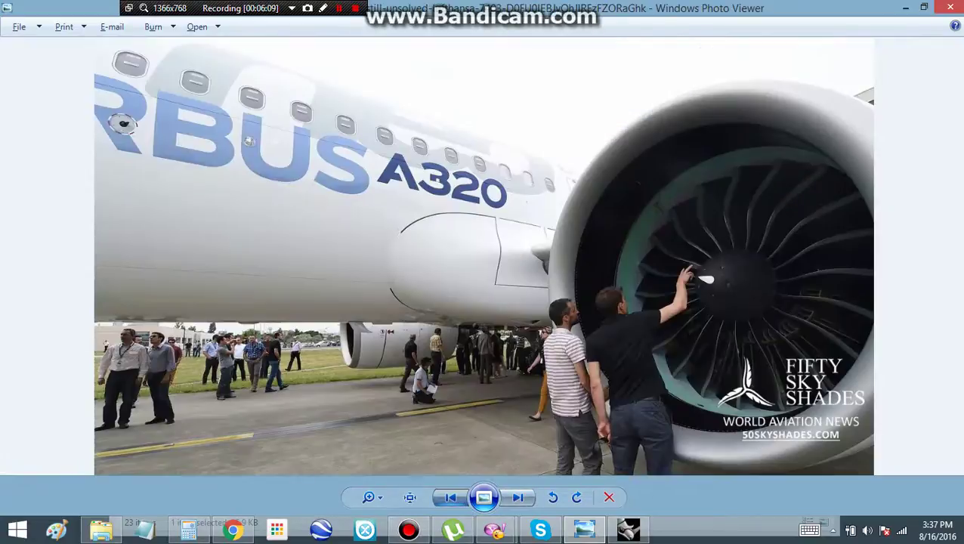
pyautogui.press('Right')
pyautogui.press('Right')
pyautogui.press('Right')
pyautogui.press('Right')
pyautogui.press('Right')
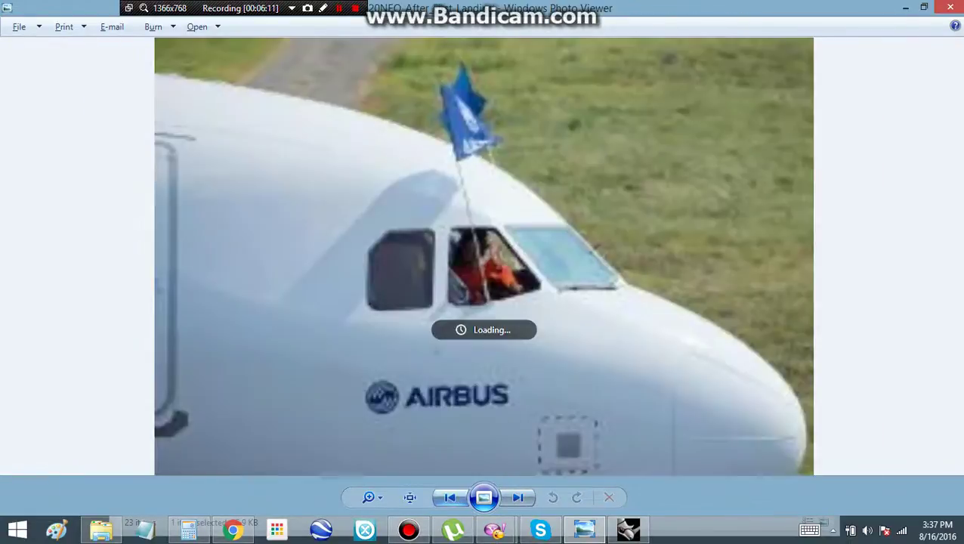
pyautogui.press('Right')
pyautogui.press('Right')
pyautogui.press('Right')
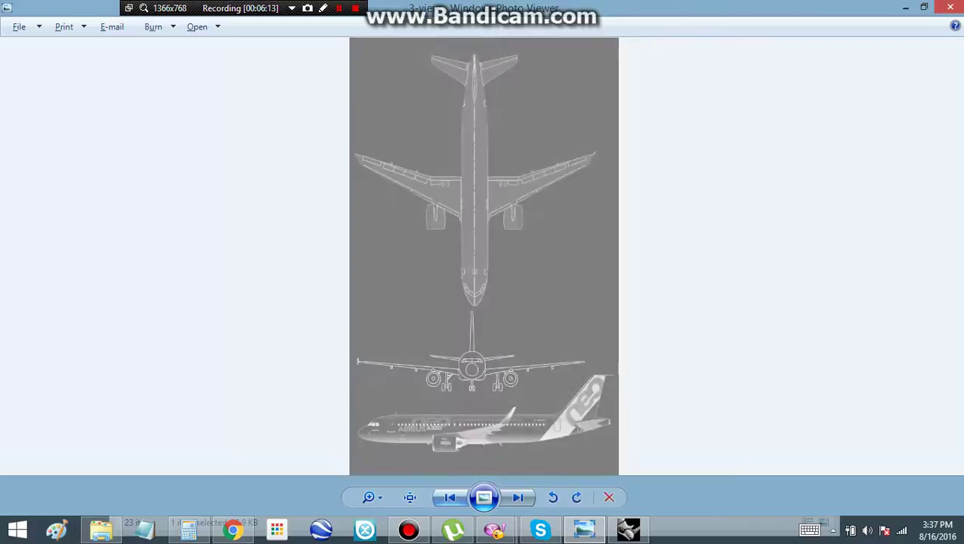
pyautogui.press('Right')
pyautogui.press('Right')
pyautogui.press('Right')
pyautogui.press('Right')
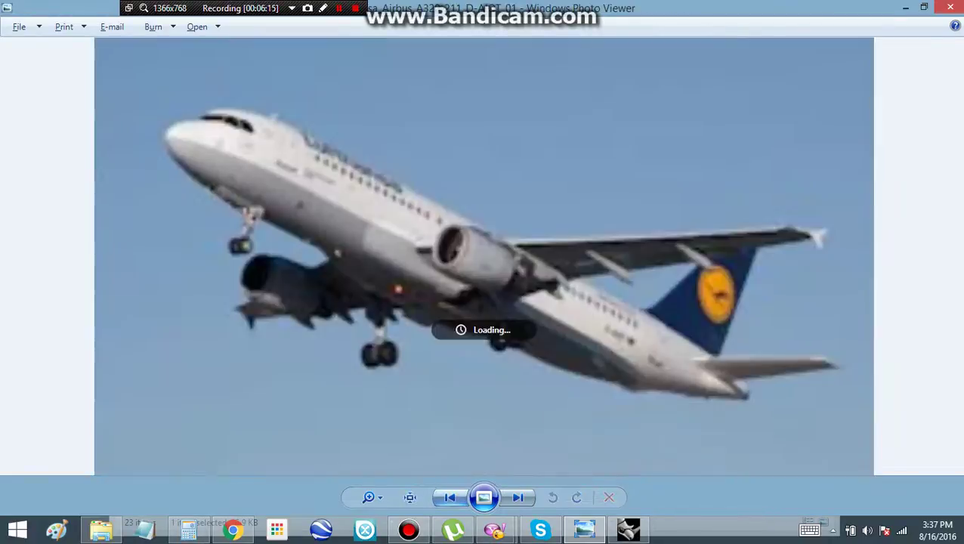
pyautogui.press('Right')
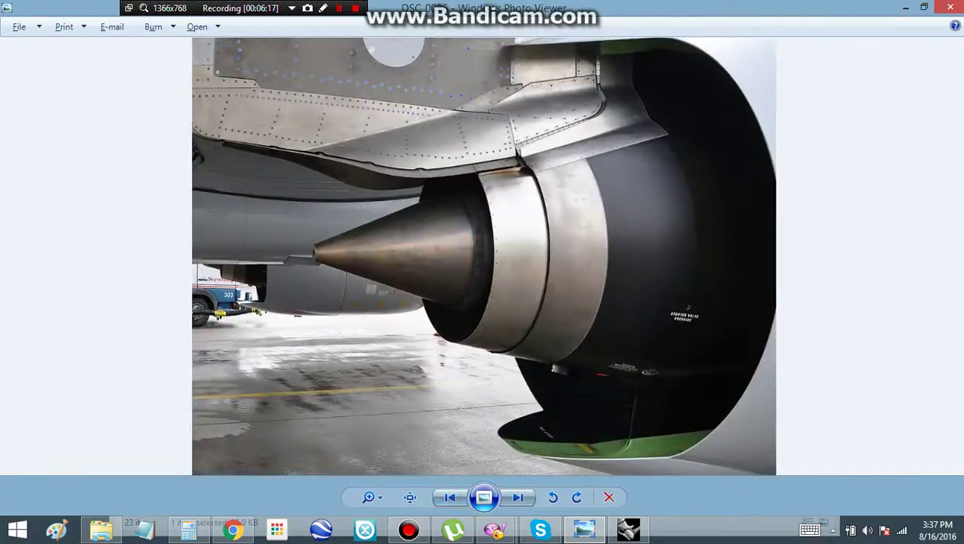
pyautogui.press('Right')
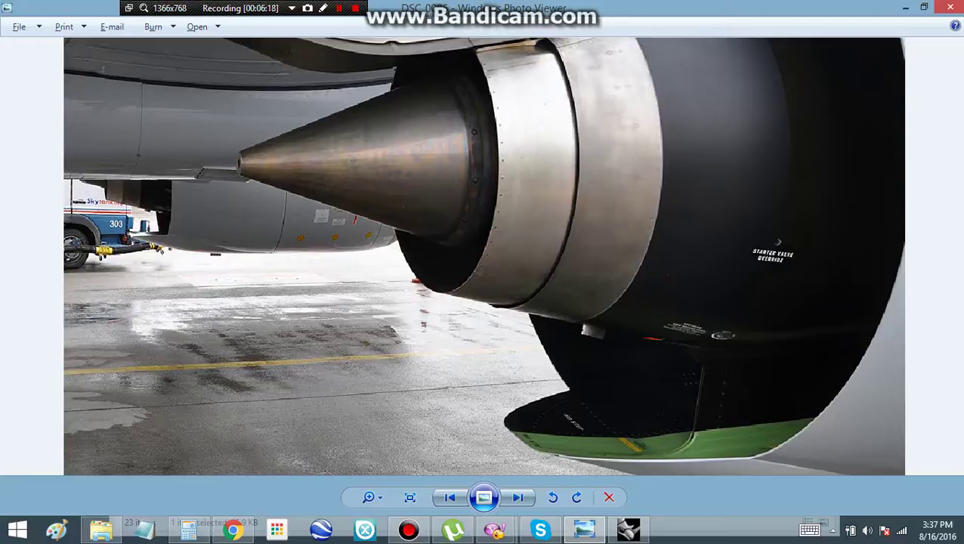
# Step: Switch to Rhino and undo the lip outline edits back through the ellipse, leaving only the slanted centre line
pyautogui.hotkey('alt', 'Tab')
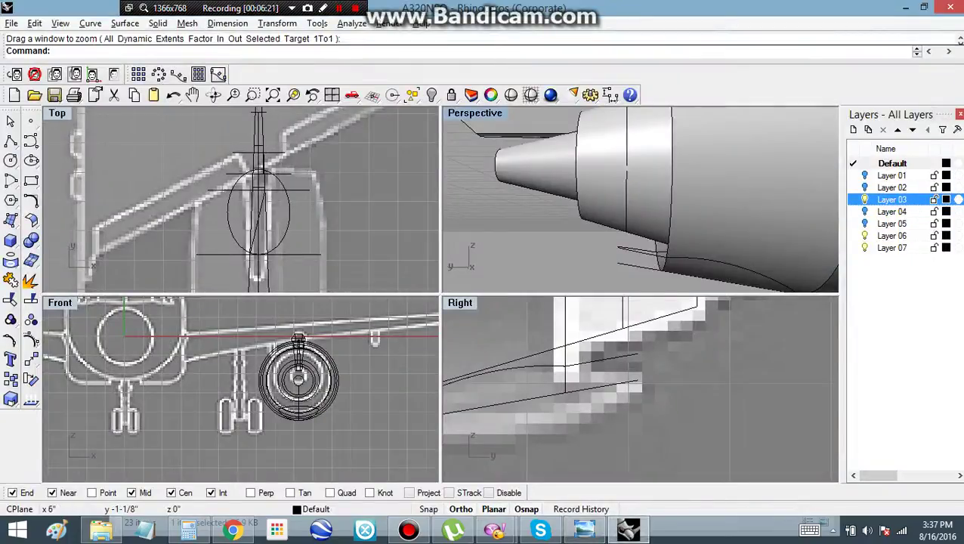
pyautogui.moveTo(614, 382); pyautogui.dragTo(743, 382, button='right')
pyautogui.scroll(-6, 681, 402)
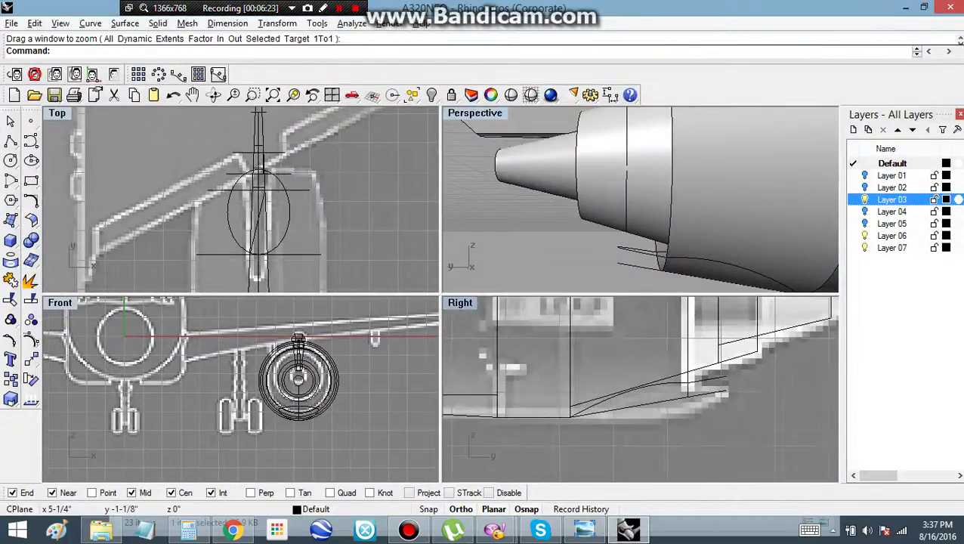
pyautogui.moveTo(545, 421); pyautogui.dragTo(743, 368)
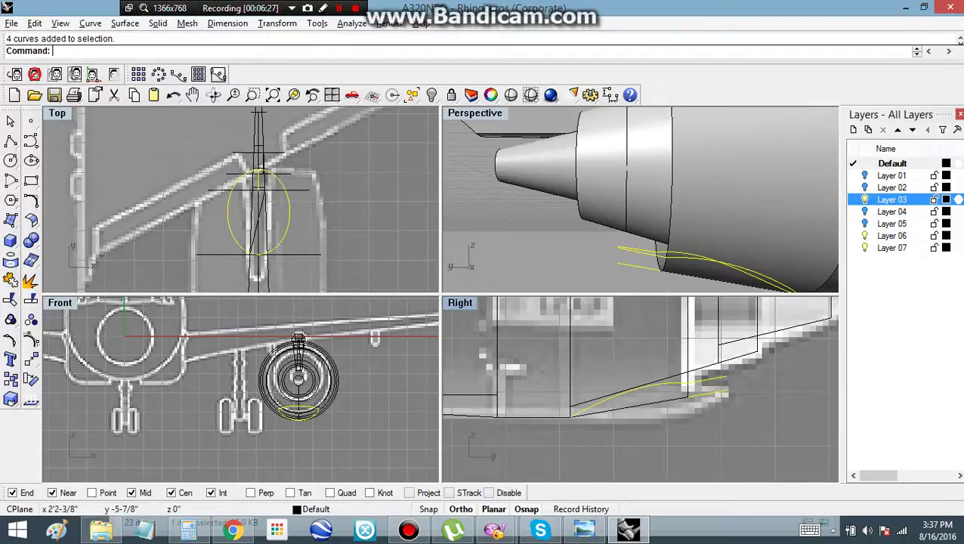
pyautogui.hotkey('ctrl', 'z')
pyautogui.hotkey('ctrl', 'z')
pyautogui.hotkey('ctrl', 'z')
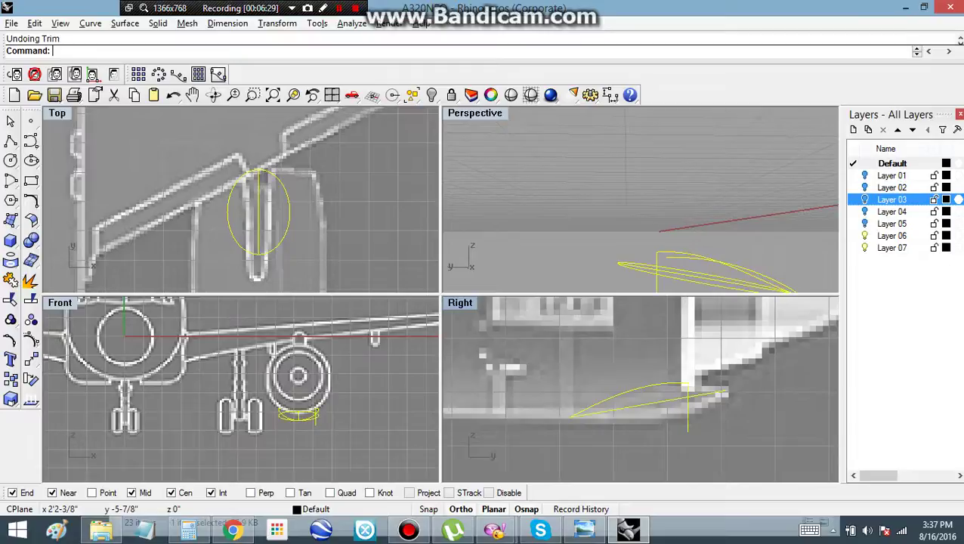
pyautogui.hotkey('ctrl', 'z')
pyautogui.hotkey('ctrl', 'z')
pyautogui.hotkey('ctrl', 'z')
pyautogui.hotkey('ctrl', 'z')
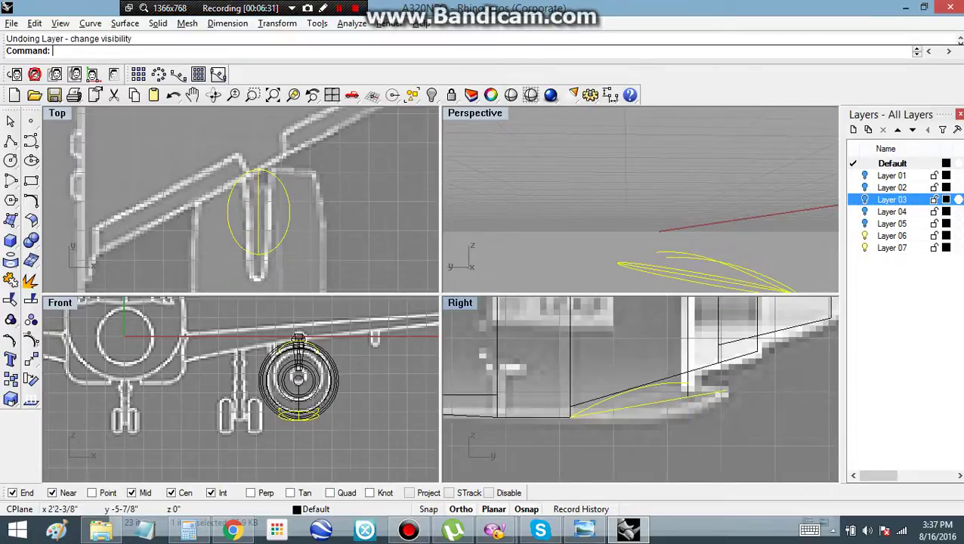
pyautogui.hotkey('ctrl', 'z')
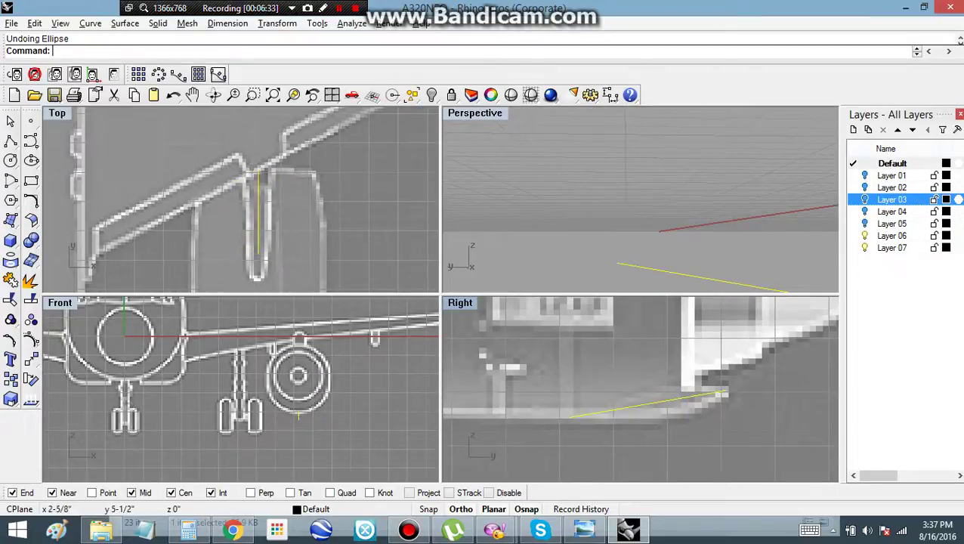
# Step: Draw a narrower ellipse centred on the slanted line's midpoint, with its long axis ending at the line's rear end
pyautogui.click(31, 160)
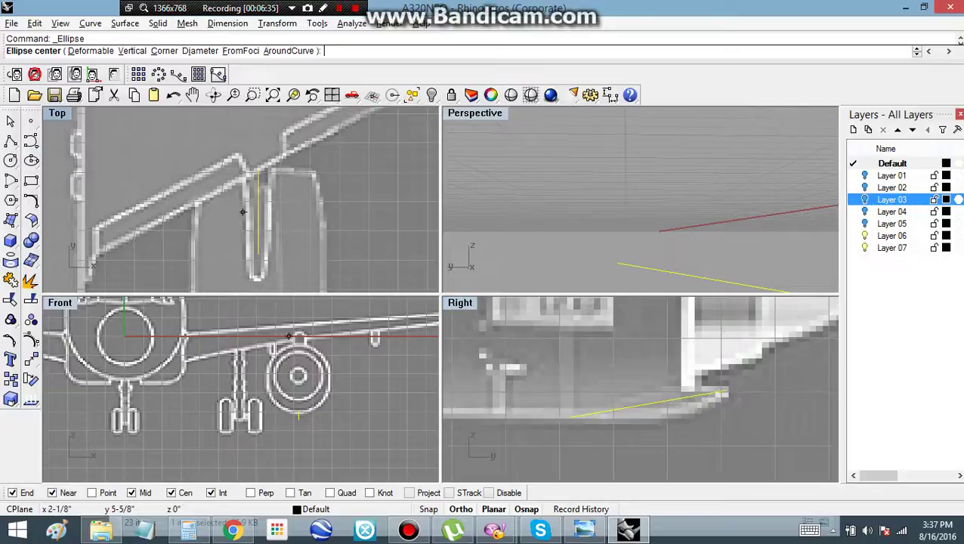
pyautogui.click(298, 415)
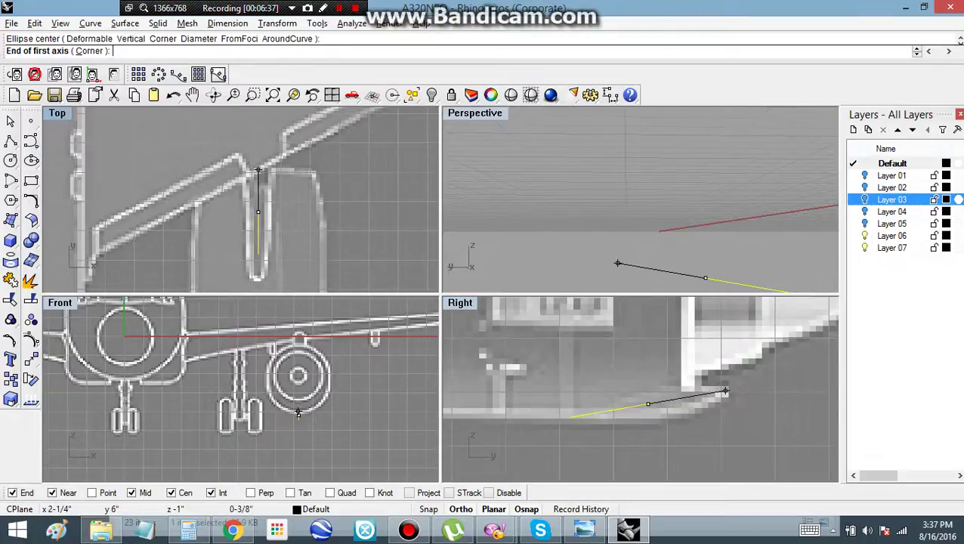
pyautogui.click(727, 402)
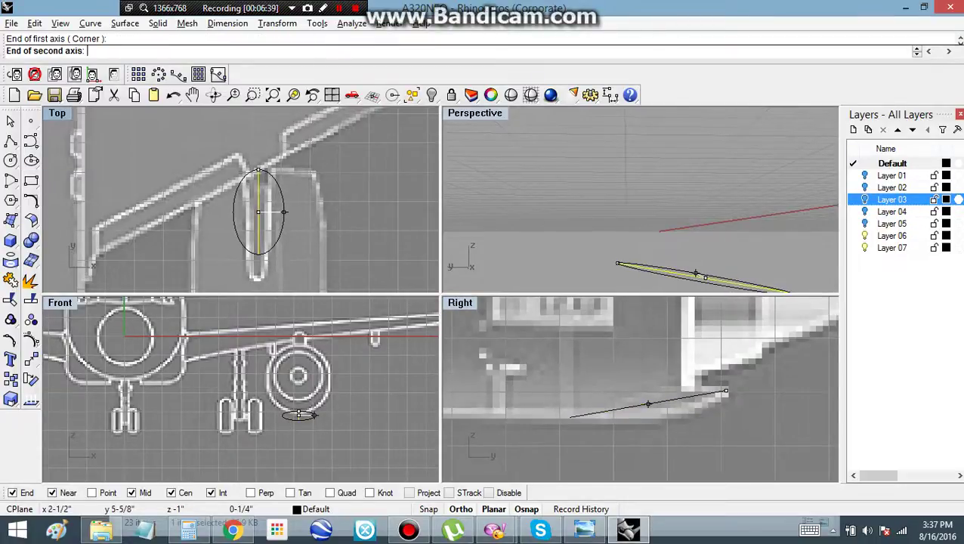
pyautogui.click(282, 212)
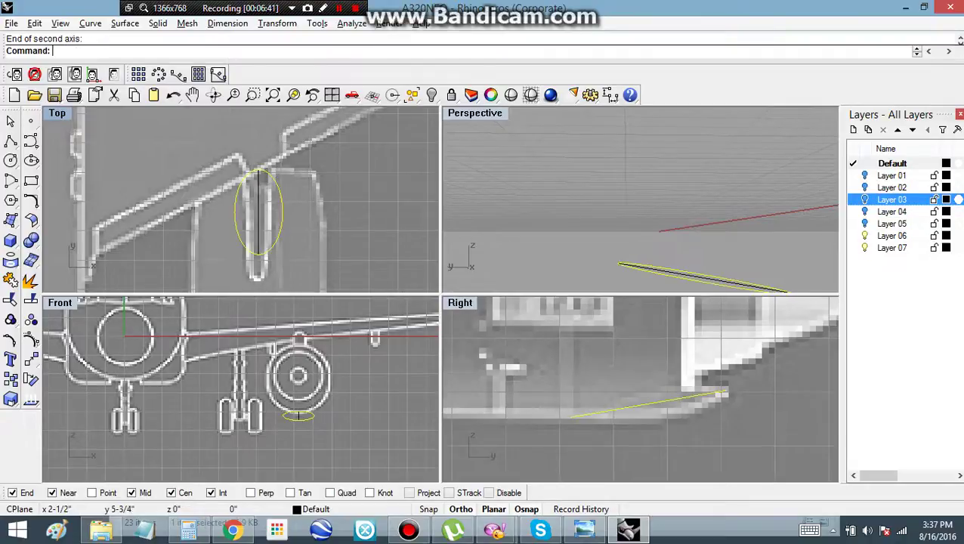
# Step: Project the ellipse onto the nacelle's outer surface with Layer 03 shown, and hide Layer 03 again
pyautogui.click(11, 260)
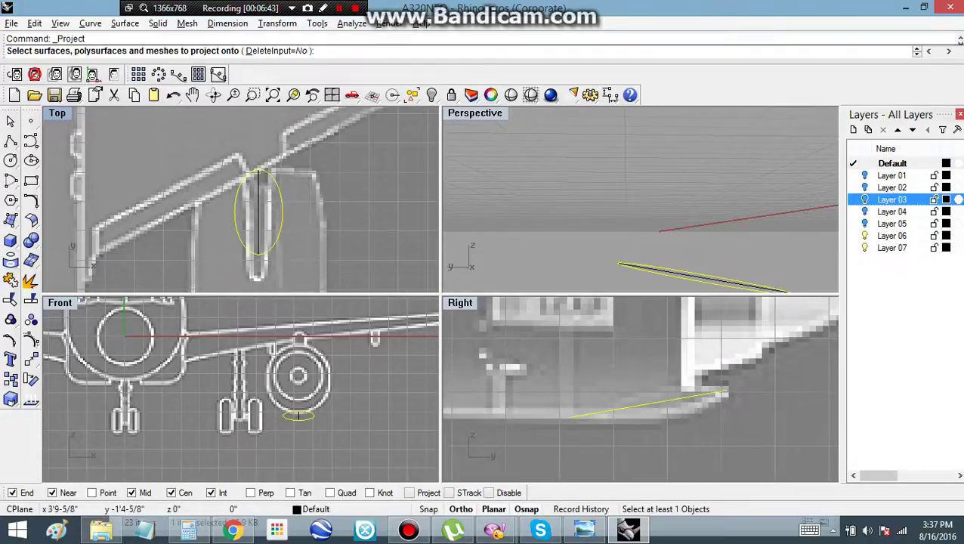
pyautogui.click(864, 199)
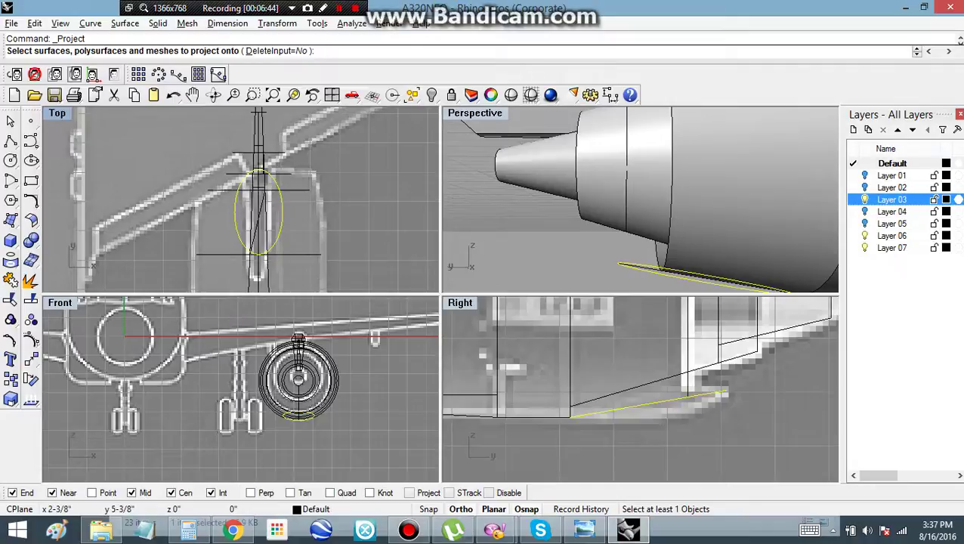
pyautogui.click(300, 255)
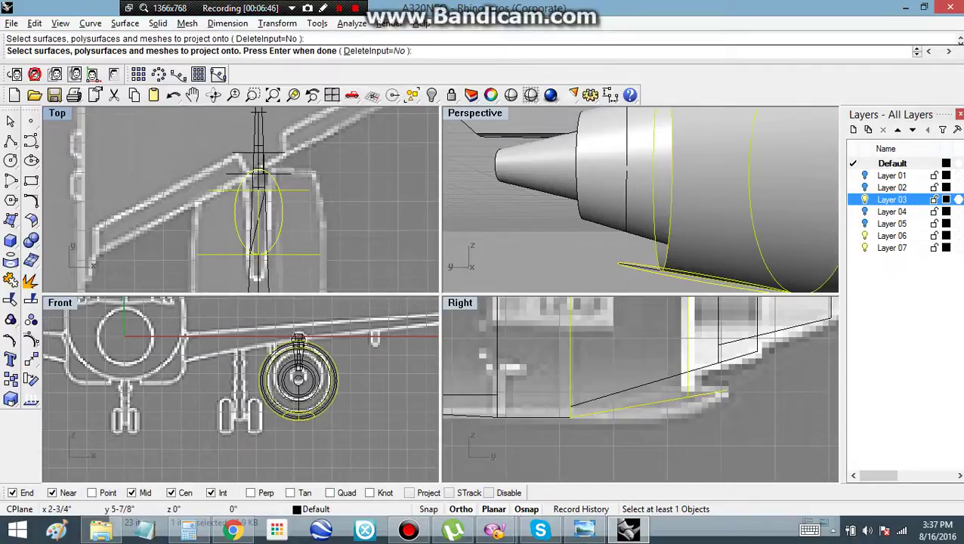
pyautogui.press('Return')
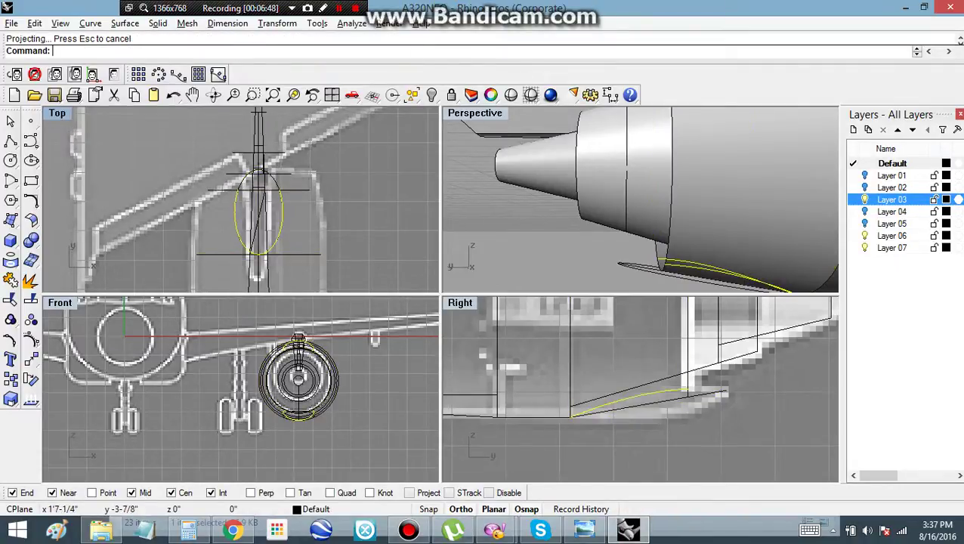
pyautogui.click(865, 200)
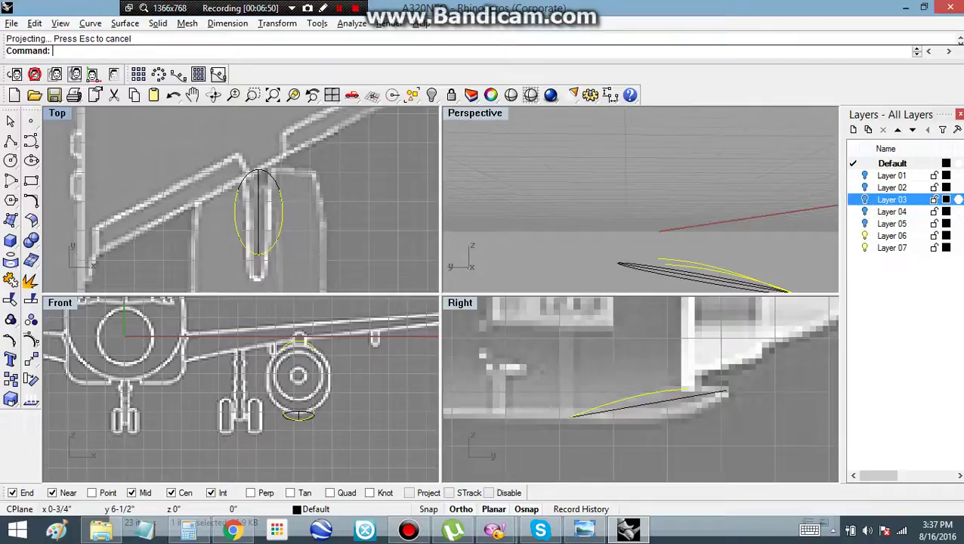
# Step: Draw a vertical line down from the rear end of the projected curve, undoing any accidental shift of it
pyautogui.click(11, 141)
pyautogui.click(657, 259)
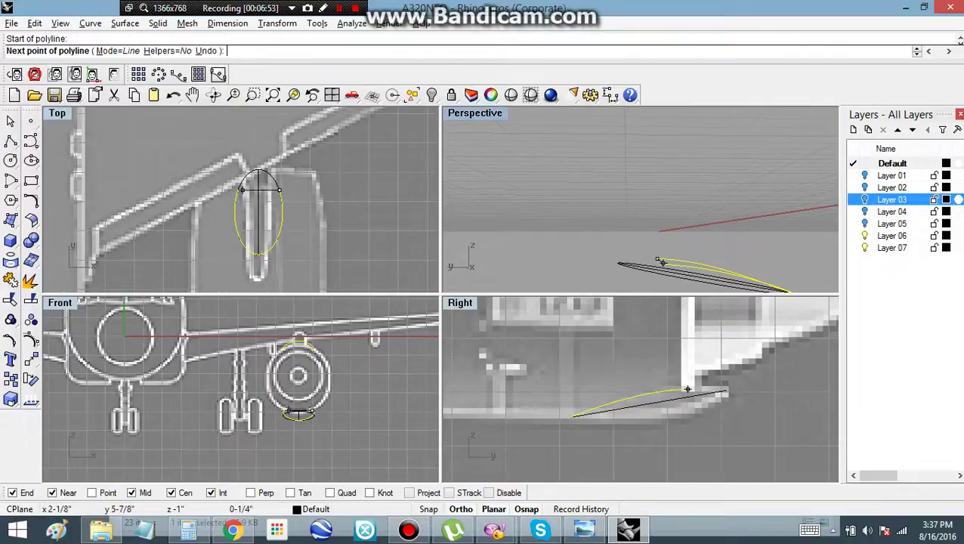
pyautogui.click(312, 431)
pyautogui.press('Return')
pyautogui.click(311, 427)
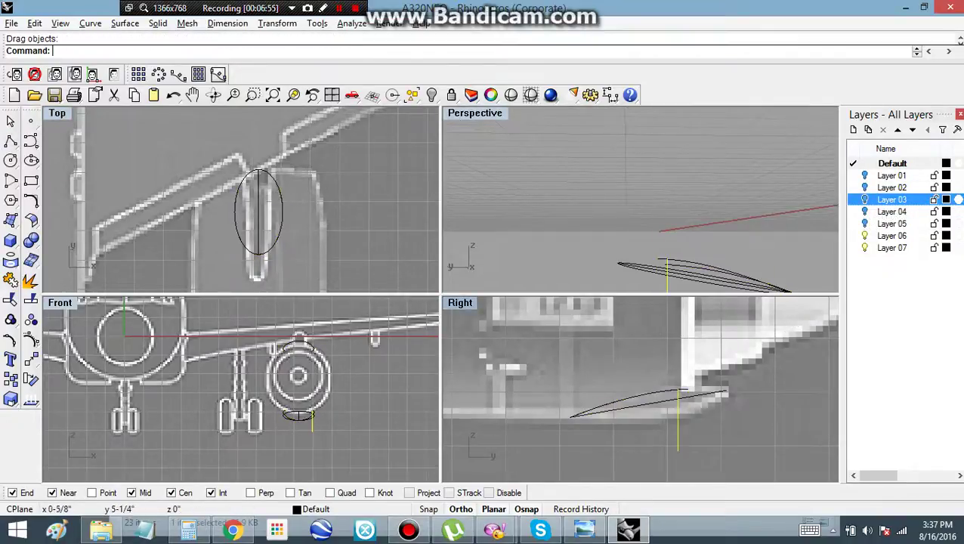
pyautogui.hotkey('ctrl', 'z')
# Step: Trim away the part of the flat ellipse forward of the vertical line
pyautogui.click(11, 299)
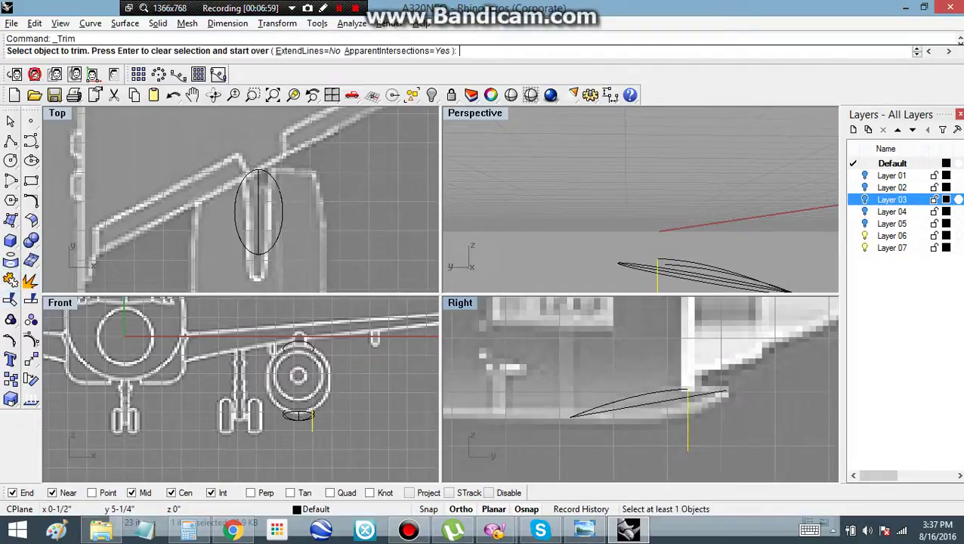
pyautogui.click(691, 406)
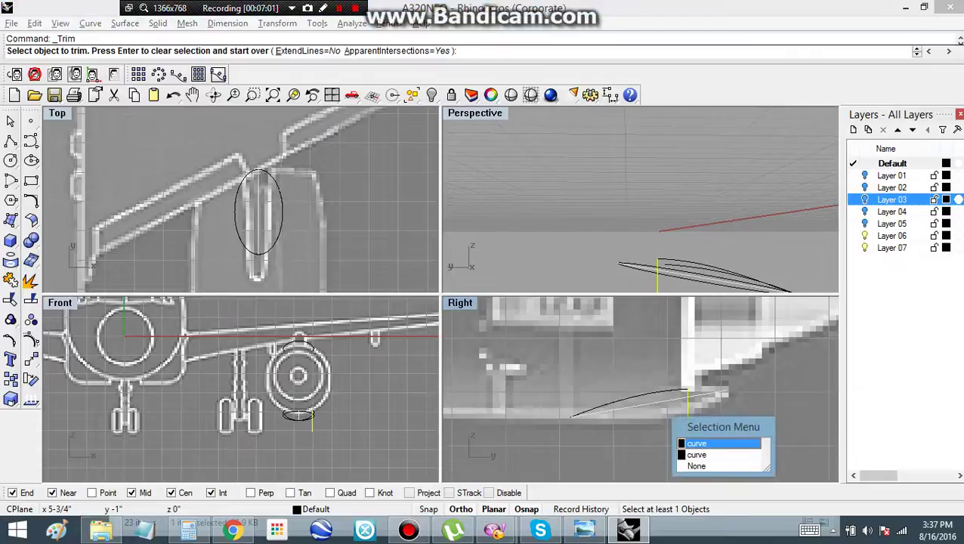
pyautogui.click(719, 454)
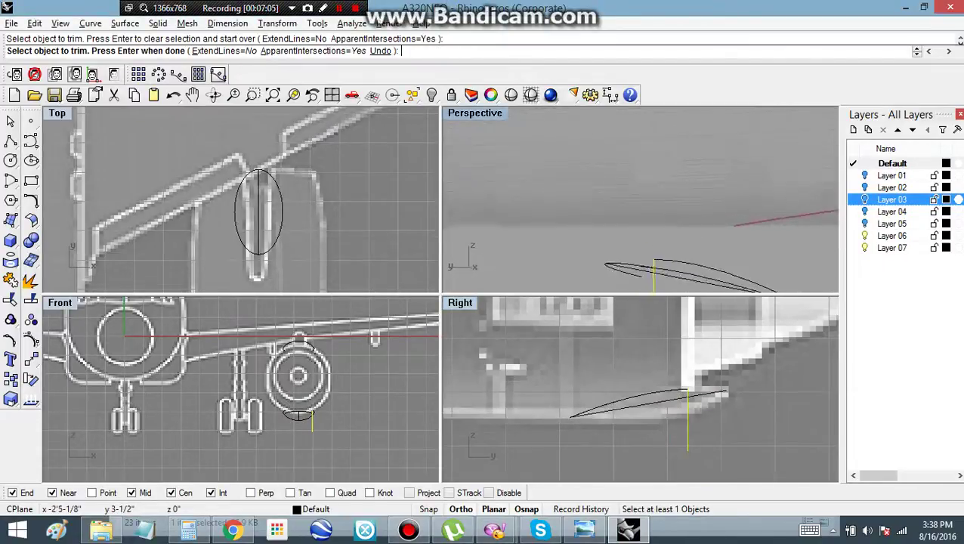
pyautogui.press('Return')
# Step: Move the remaining rear ellipse arc so its open end meets the rear end of the projected curve
pyautogui.moveTo(642, 200); pyautogui.dragTo(647, 233, button='right')
pyautogui.click(627, 268)
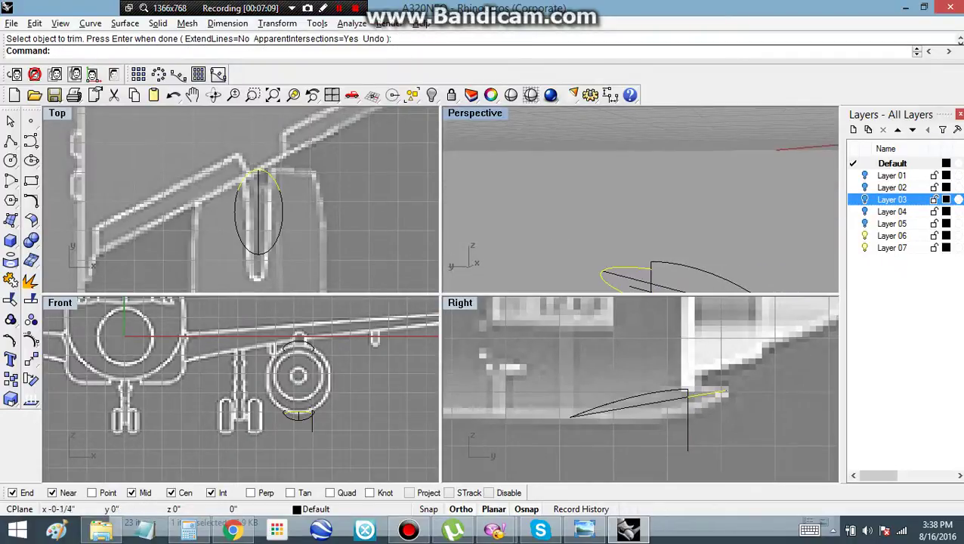
pyautogui.click(31, 359)
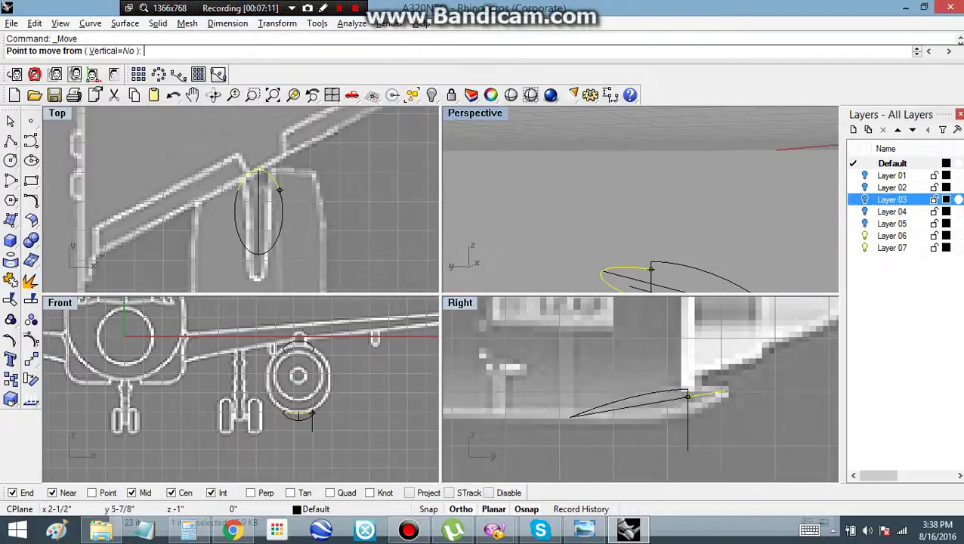
pyautogui.click(651, 269)
pyautogui.press('Escape')
pyautogui.press('Escape')
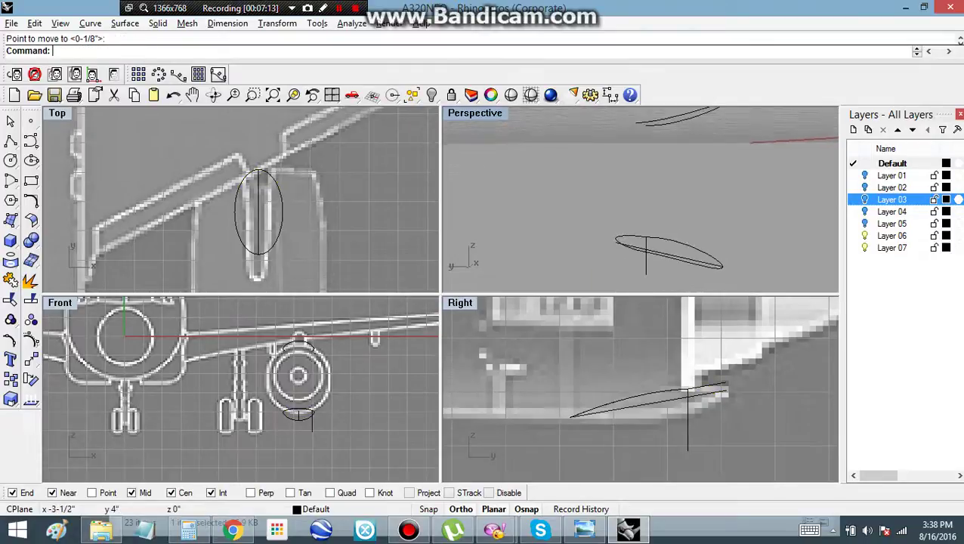
# Step: Duplicate the nacelle's circular rear edge as a curve with Layer 03 shown, and hide Layer 03 again
pyautogui.click(864, 199)
pyautogui.moveTo(642, 204); pyautogui.dragTo(593, 189, button='right')
pyautogui.scroll(6, 654, 242)
pyautogui.click(90, 24)
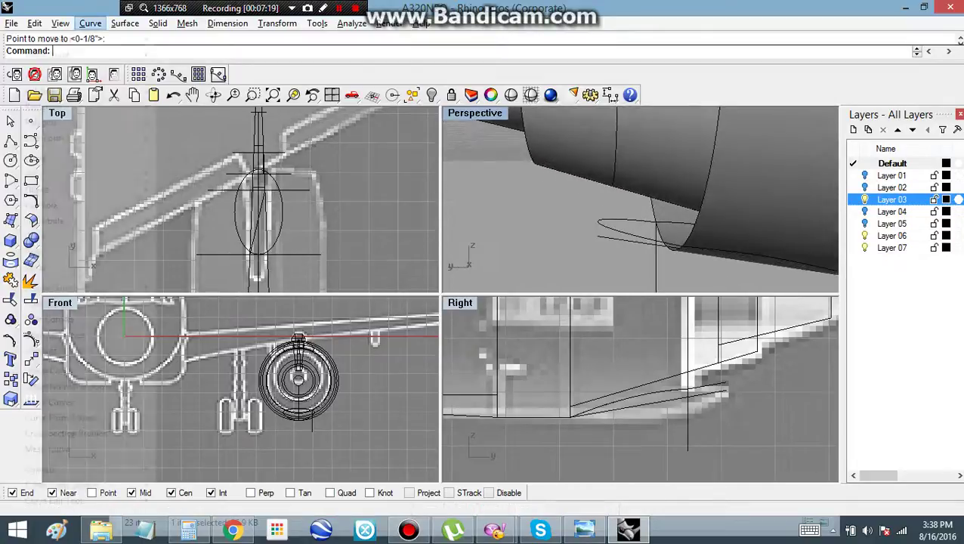
pyautogui.moveTo(76, 500)
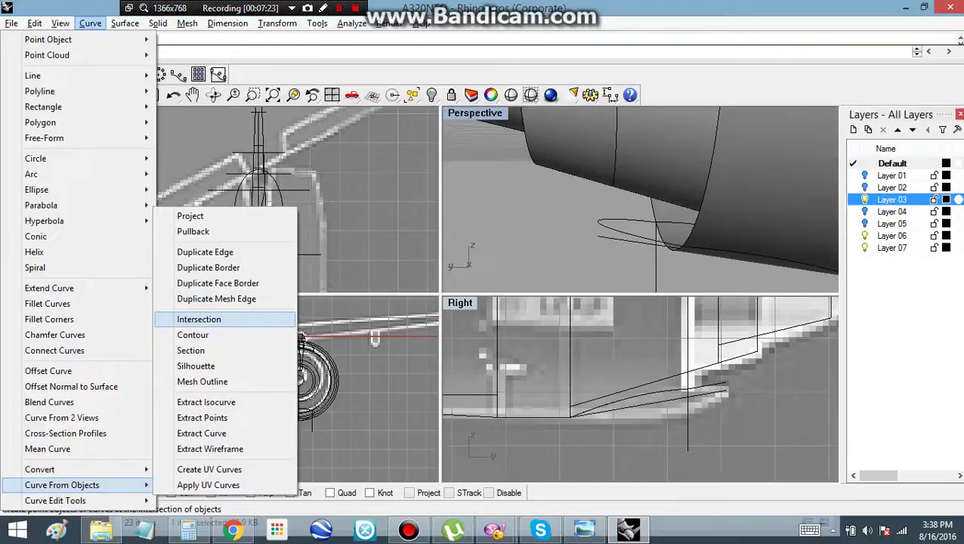
pyautogui.click(211, 252)
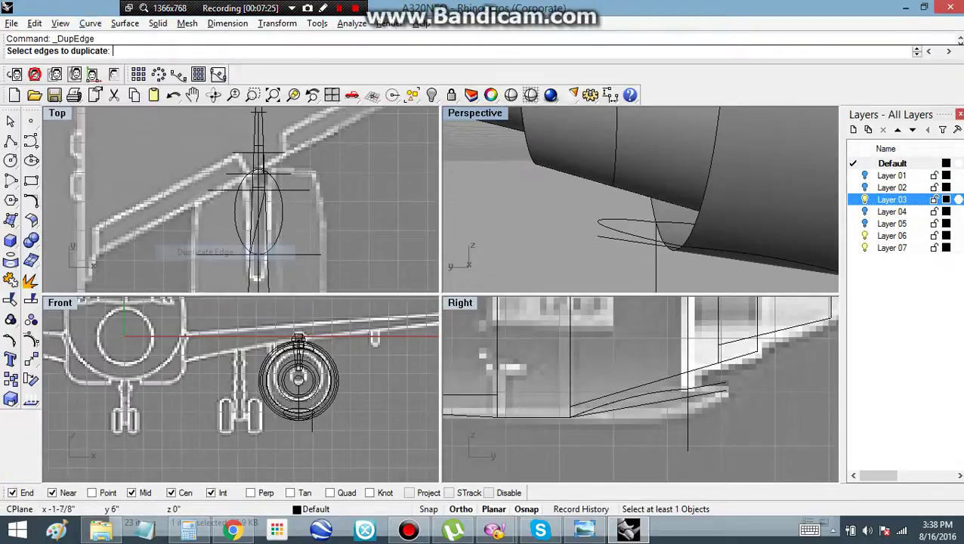
pyautogui.click(299, 414)
pyautogui.press('Return')
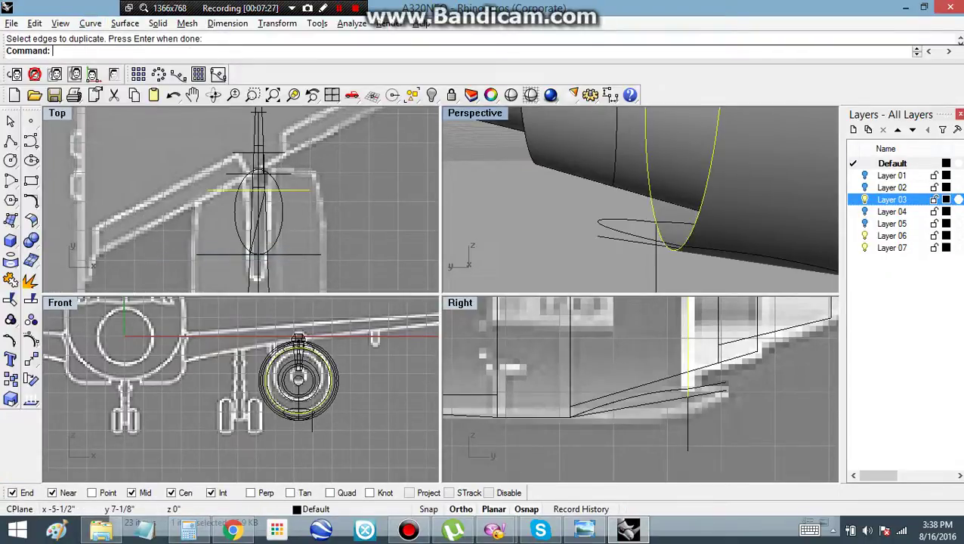
pyautogui.click(864, 199)
pyautogui.press('Escape')
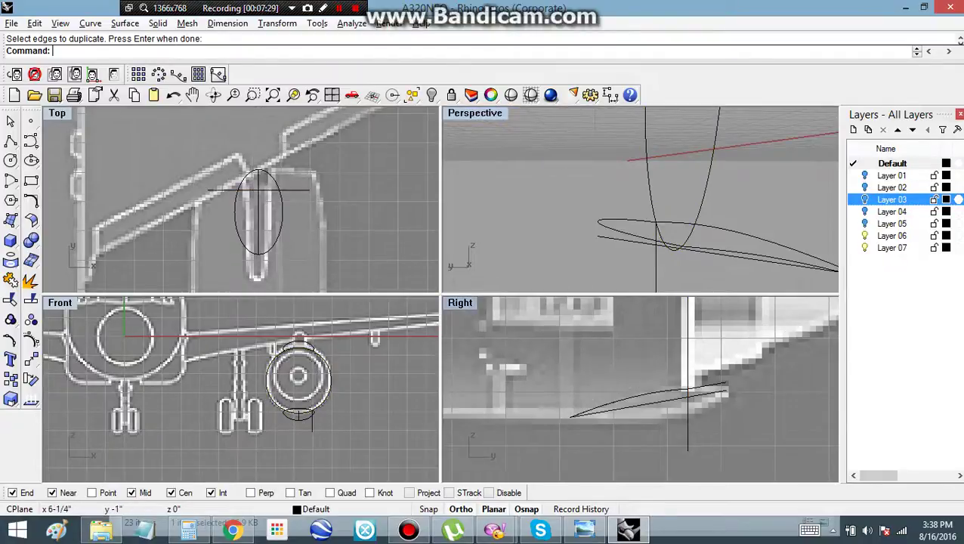
# Step: Trim the duplicated circular edge with the rear ellipse arc, keeping only the bottom piece between the arc's ends
pyautogui.scroll(8, 747, 386)
pyautogui.click(666, 384)
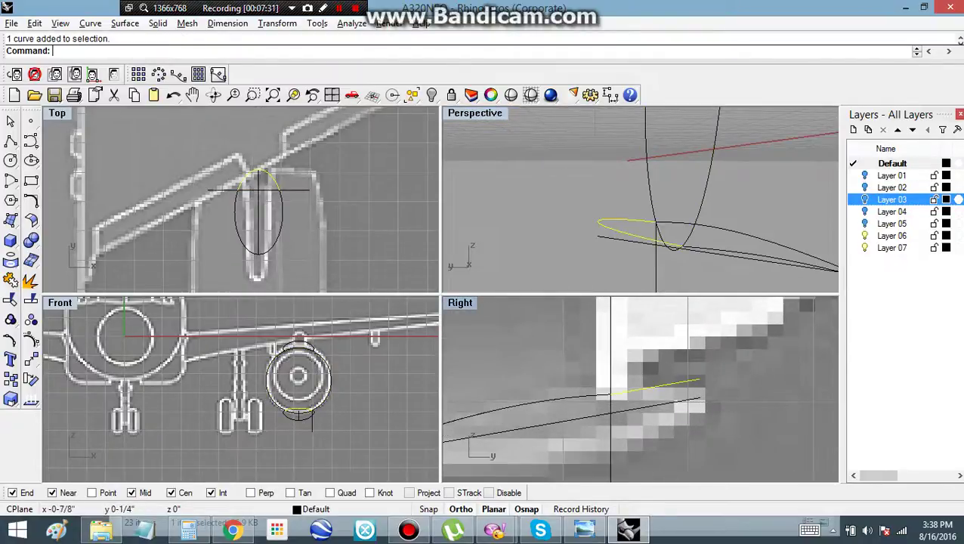
pyautogui.click(11, 319)
pyautogui.moveTo(596, 345); pyautogui.dragTo(592, 345)
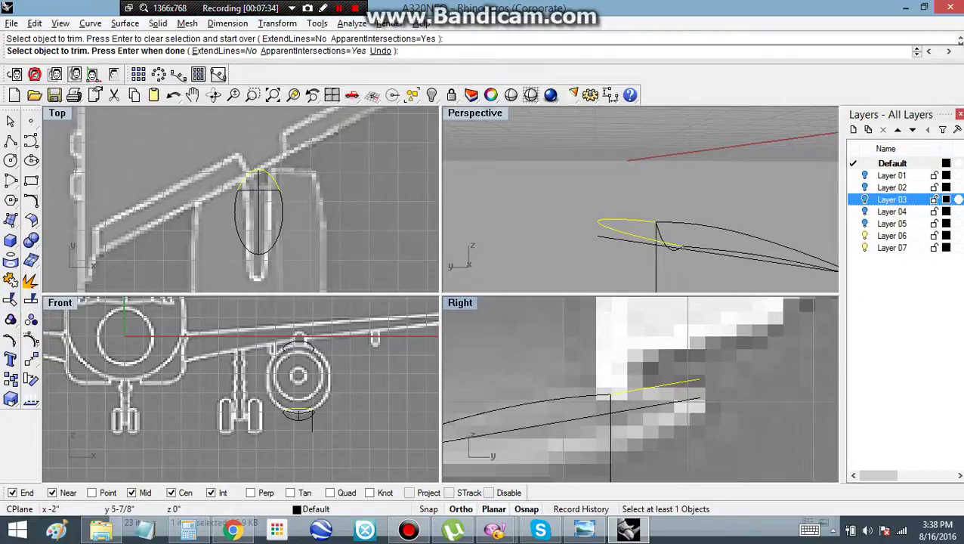
pyautogui.rightClick(534, 275)
# Step: Delete the vertical cutting line and the slanted centre line from the lip outline
pyautogui.press('Delete')
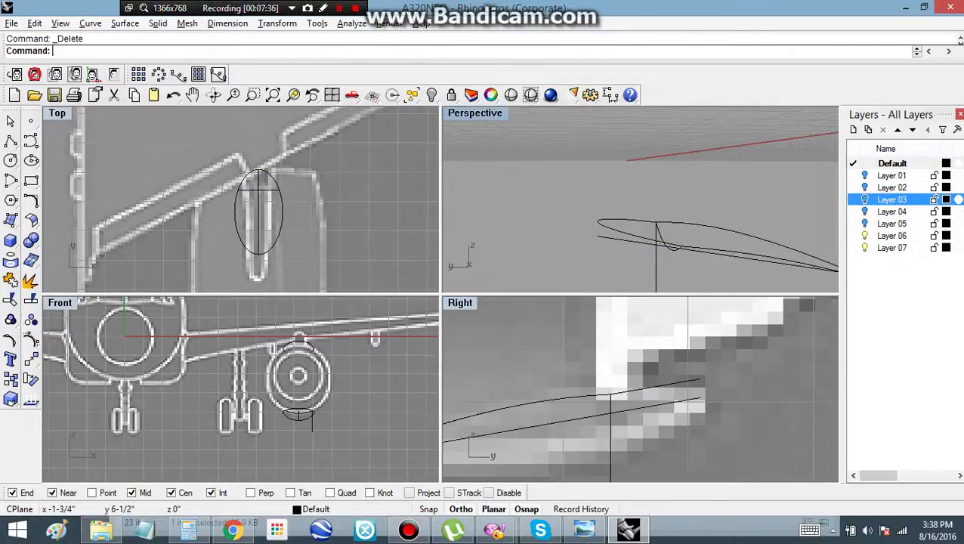
pyautogui.click(656, 268)
pyautogui.press('Delete')
pyautogui.click(620, 240)
pyautogui.press('Delete')
pyautogui.moveTo(629, 226); pyautogui.dragTo(627, 243, button='right')
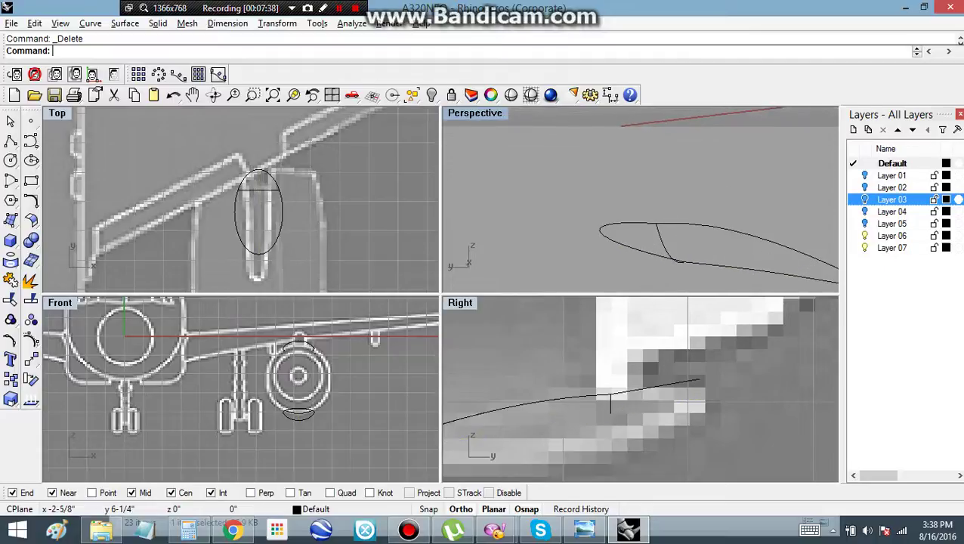
pyautogui.write('Lo')
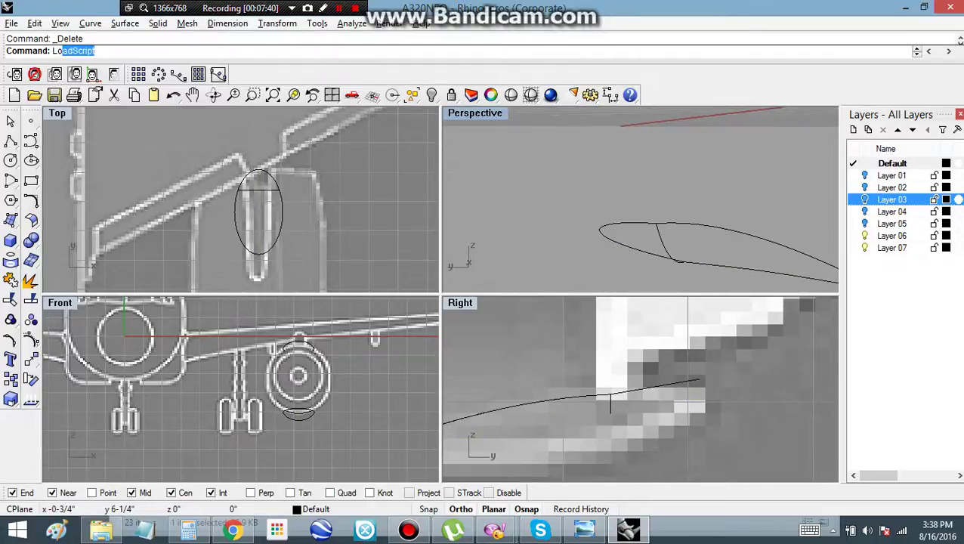
pyautogui.write('ft')
pyautogui.press('Return')
pyautogui.moveTo(633, 233); pyautogui.dragTo(667, 261, button='right')
pyautogui.click(651, 237)
pyautogui.click(638, 261)
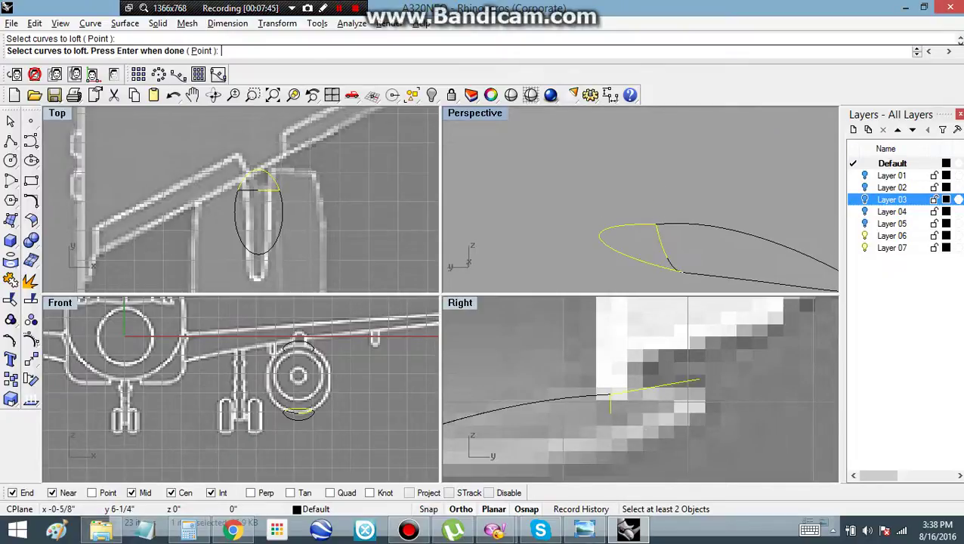
pyautogui.press('Escape')
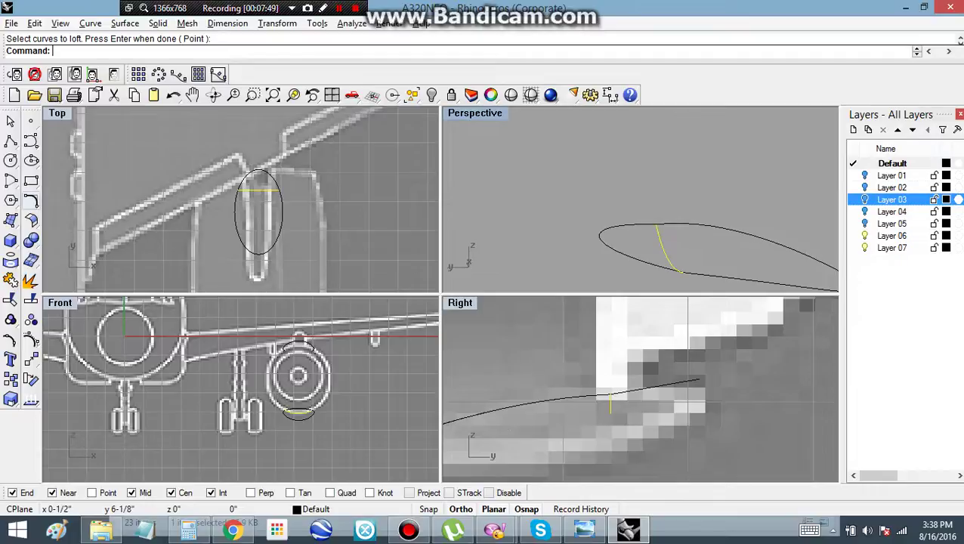
# Step: Join the two pieces of the trimmed bottom edge curve into a single curve
pyautogui.click(11, 279)
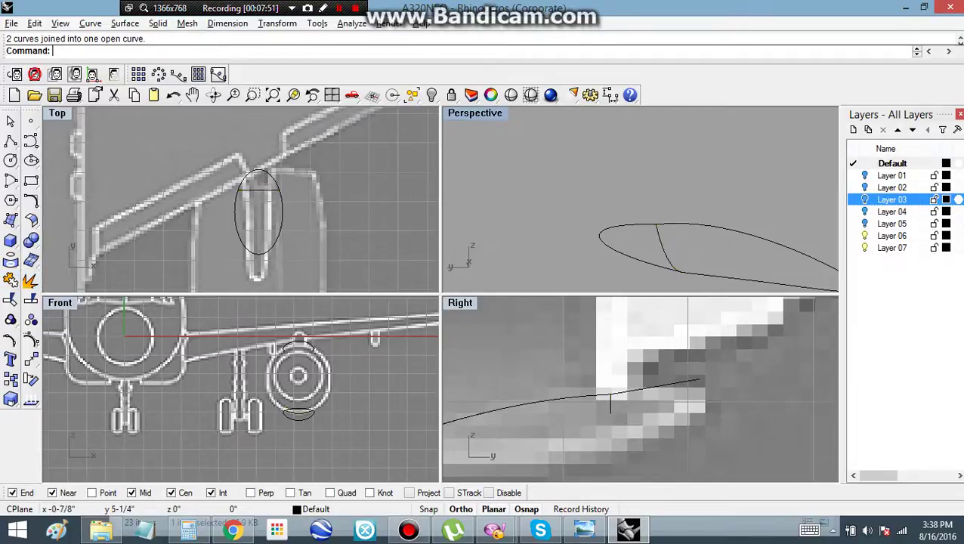
pyautogui.write('Lo')
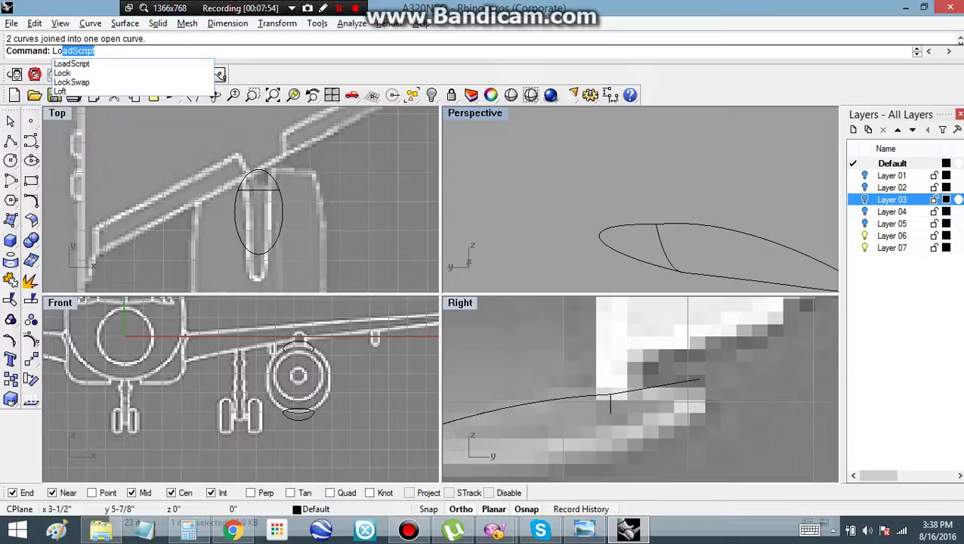
pyautogui.press('Return')
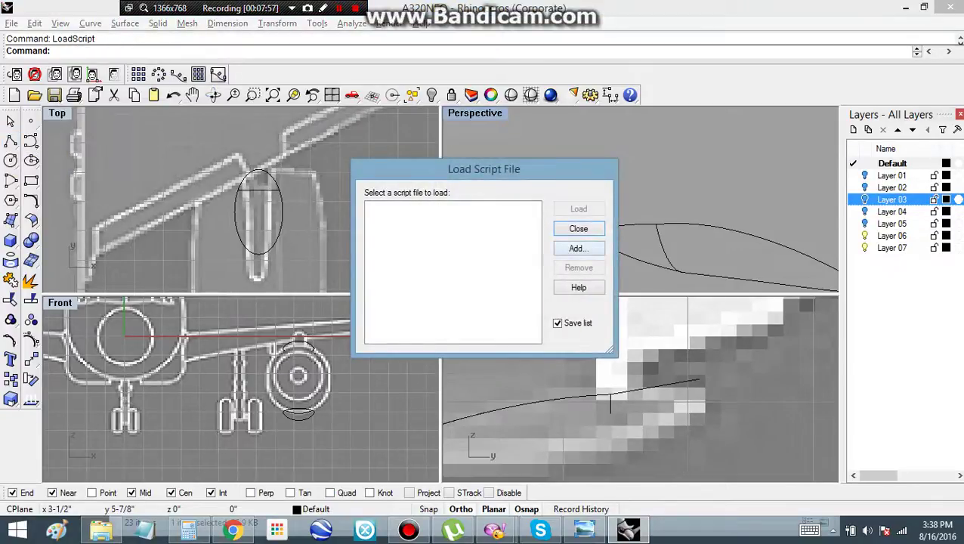
pyautogui.click(577, 229)
# Step: Loft a Normal-style surface between the joined bottom edge curve and the rear ellipse arc
pyautogui.write('Lo')
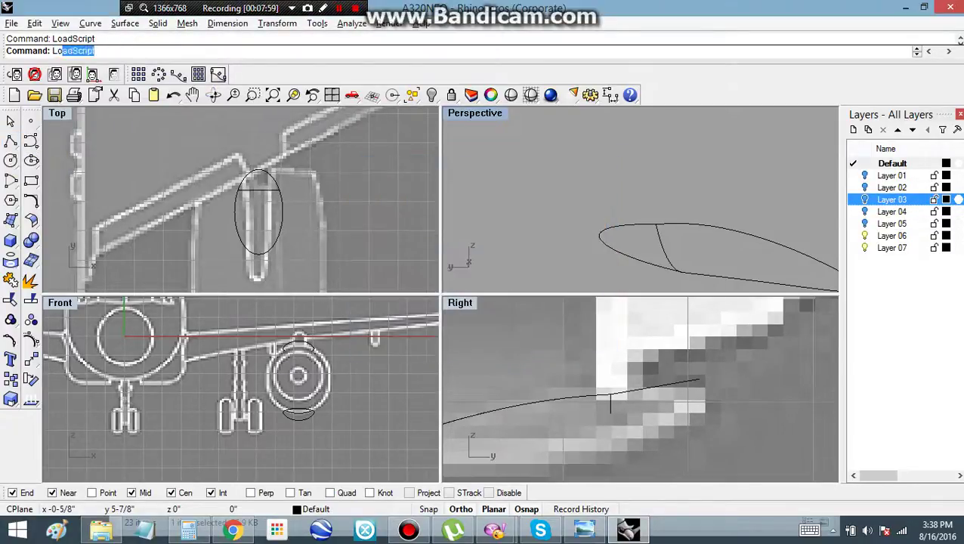
pyautogui.write('ft')
pyautogui.press('Return')
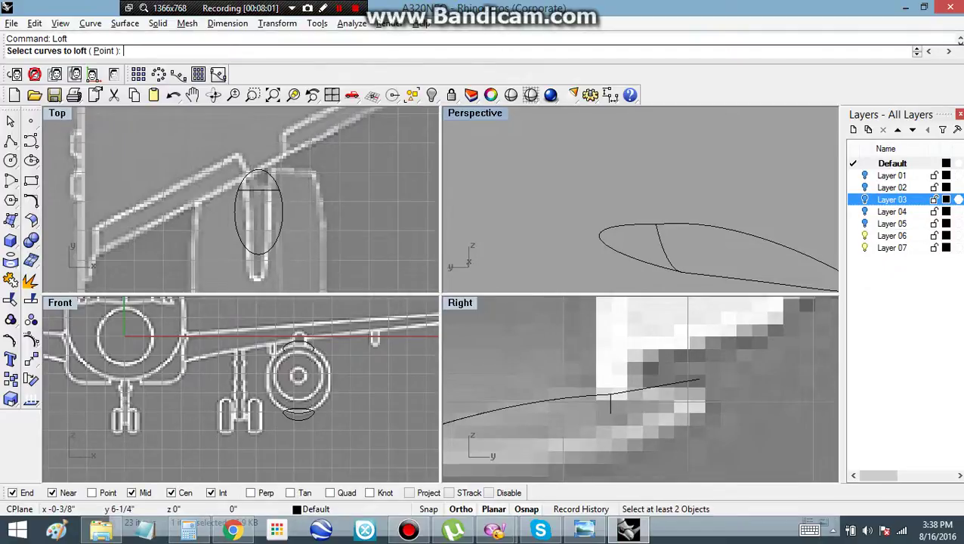
pyautogui.click(663, 249)
pyautogui.click(640, 262)
pyautogui.press('Return')
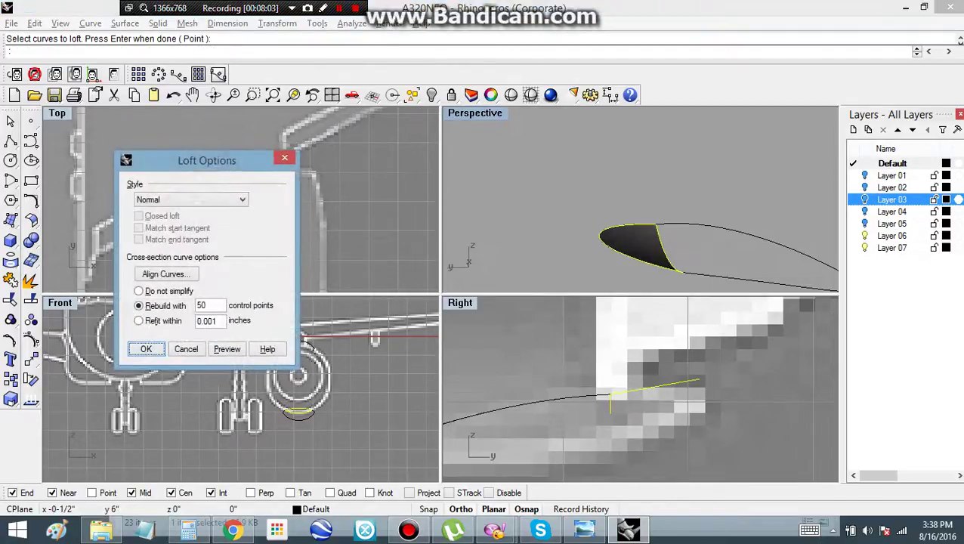
pyautogui.press('Return')
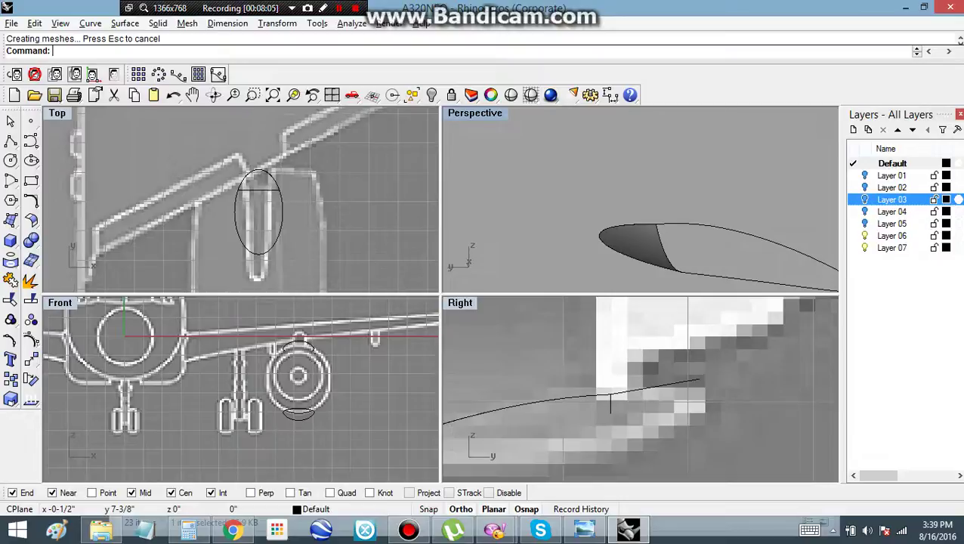
# Step: Try to draw a start-end-point arc across the ellipse near its widest part from the Top view
pyautogui.click(864, 200)
pyautogui.moveTo(656, 245); pyautogui.dragTo(648, 182, button='right')
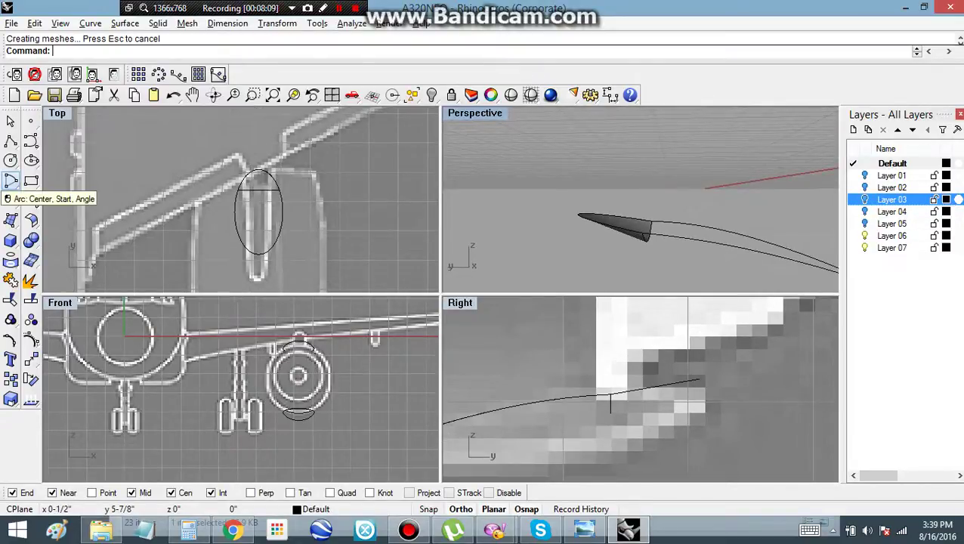
pyautogui.click(11, 182)
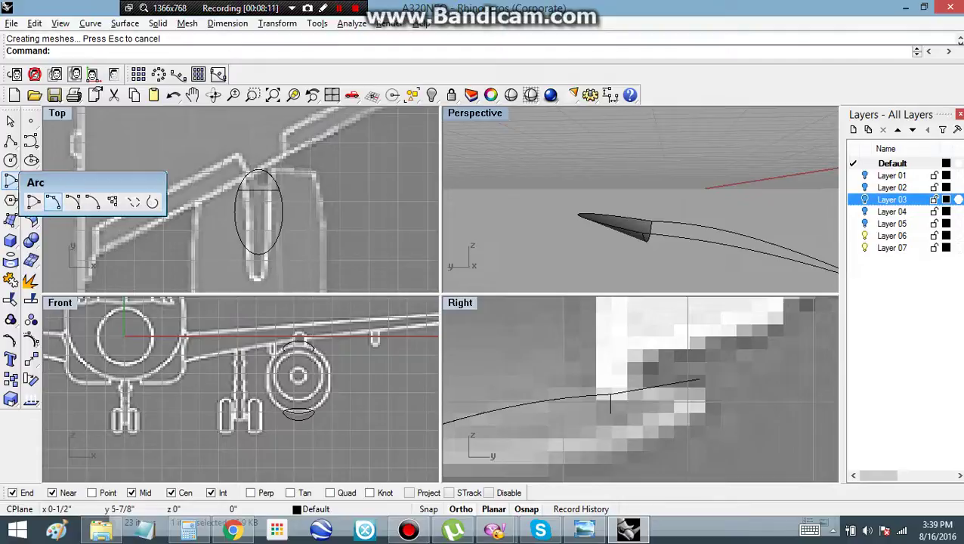
pyautogui.click(47, 198)
pyautogui.scroll(3, 238, 216)
pyautogui.click(223, 205)
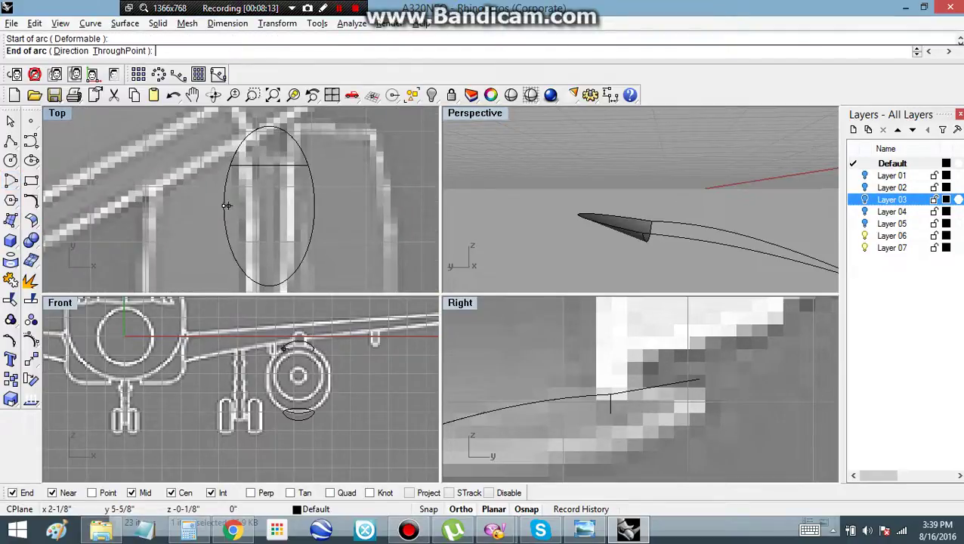
pyautogui.click(315, 207)
pyautogui.scroll(10, 609, 410)
pyautogui.scroll(-12, 598, 418)
pyautogui.scroll(-3, 593, 417)
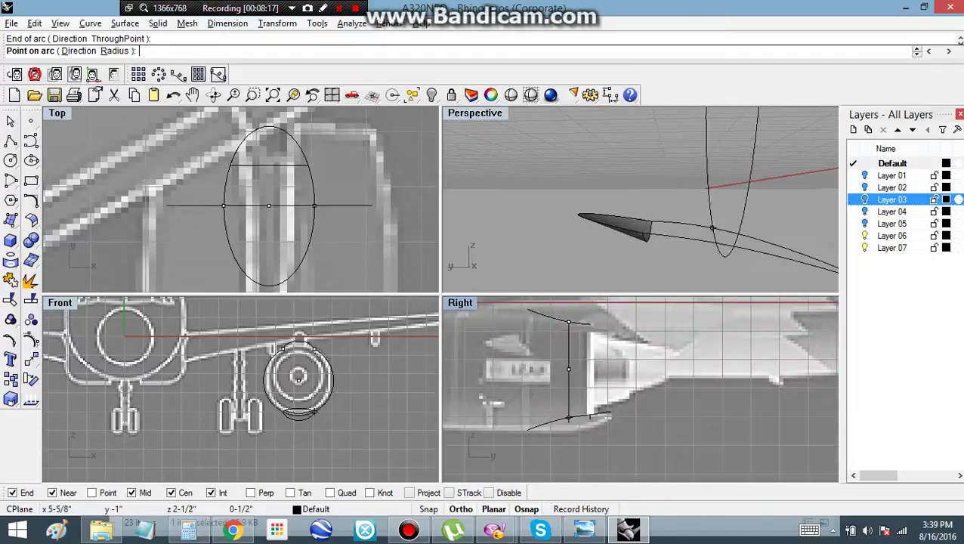
pyautogui.click(590, 415)
# Step: Delete the misplaced arc and the leftover upper projected ellipse curve
pyautogui.moveTo(509, 306); pyautogui.dragTo(508, 304)
pyautogui.press('Delete')
# Step: Draw an arc between both sides of the lower projected ellipse near its widest part, bulging down to the nacelle's bottom outline
pyautogui.rightClick(302, 213)
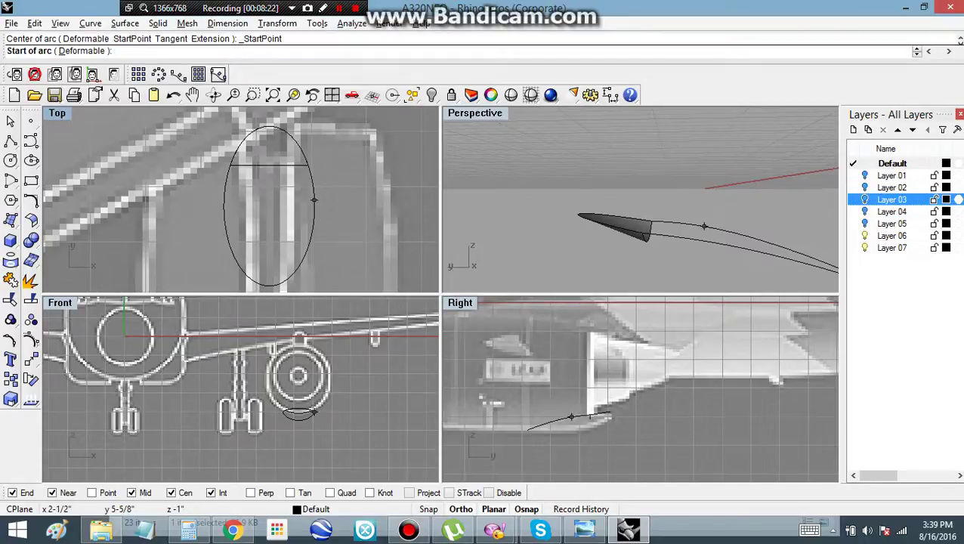
pyautogui.click(313, 202)
pyautogui.click(222, 203)
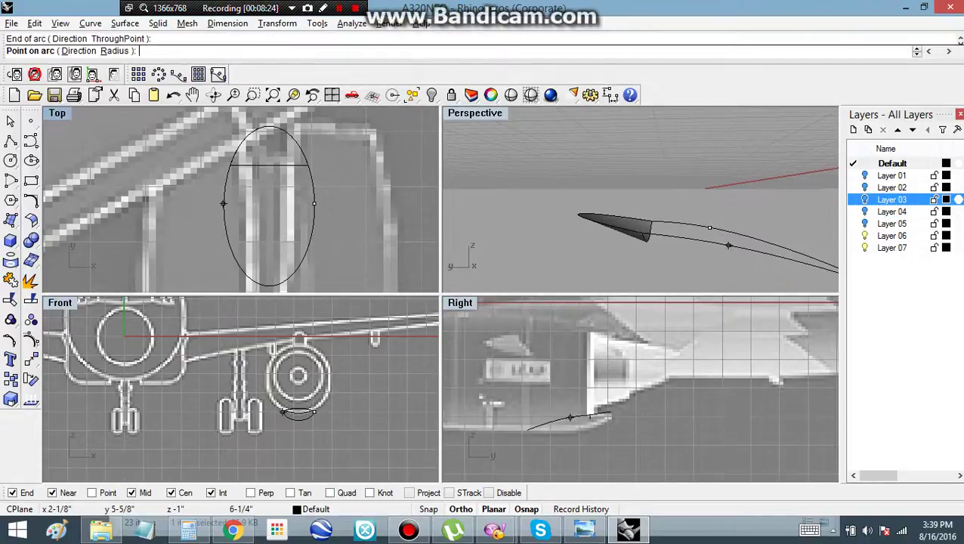
pyautogui.scroll(5, 298, 411)
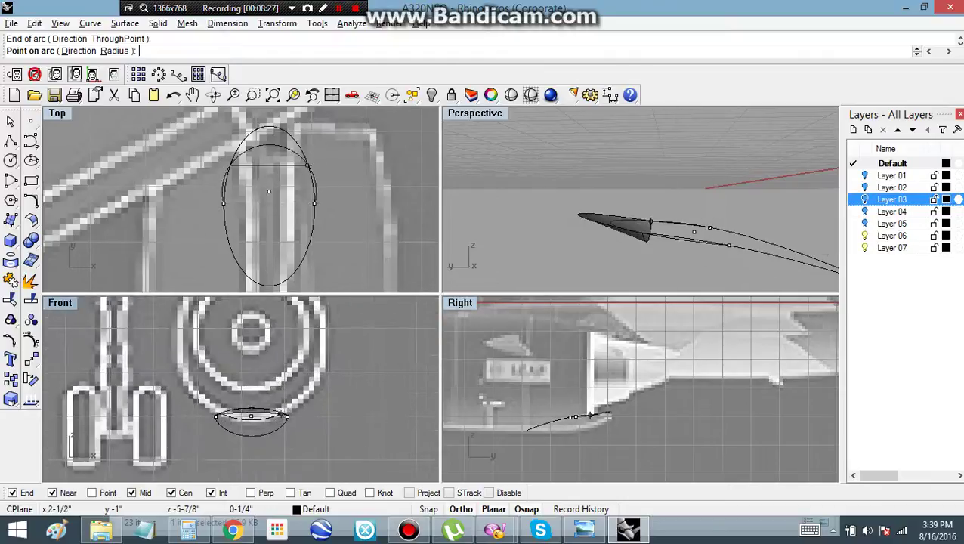
pyautogui.scroll(3, 263, 441)
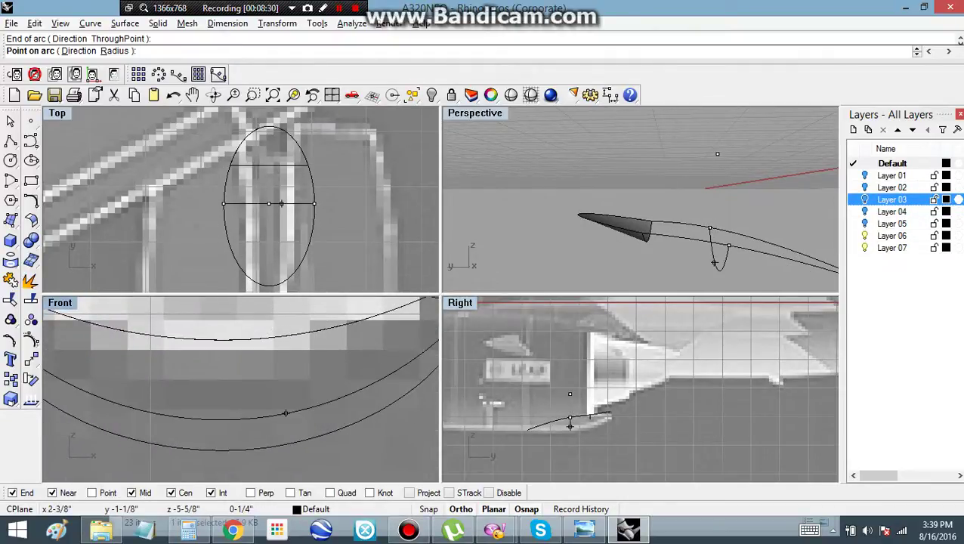
pyautogui.scroll(2, 295, 397)
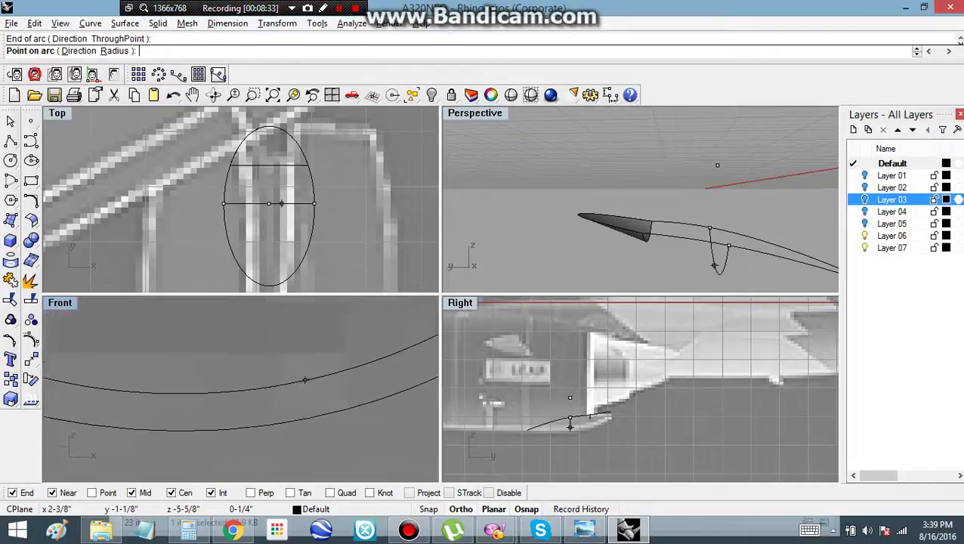
pyautogui.moveTo(305, 375); pyautogui.dragTo(310, 363, button='right')
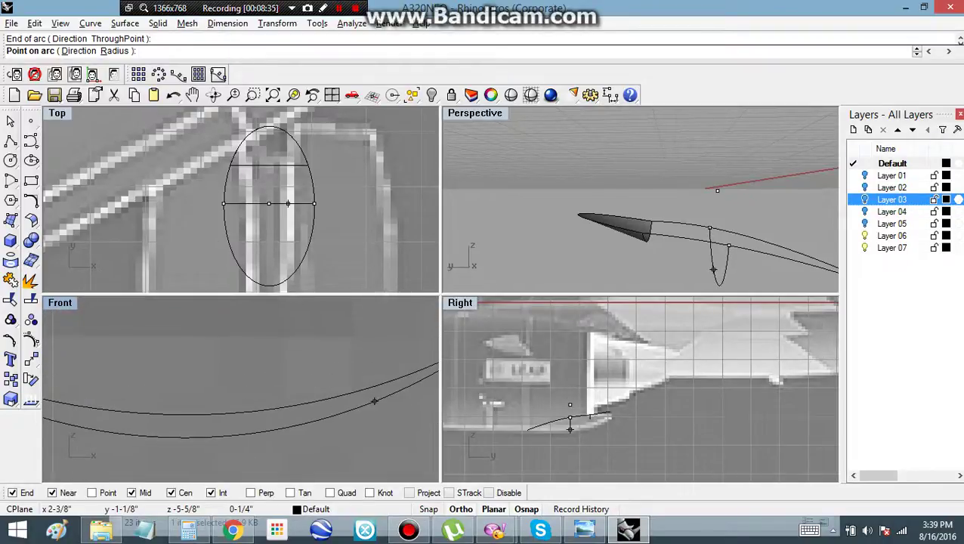
pyautogui.click(374, 403)
pyautogui.scroll(-4, 391, 388)
pyautogui.scroll(-7, 631, 245)
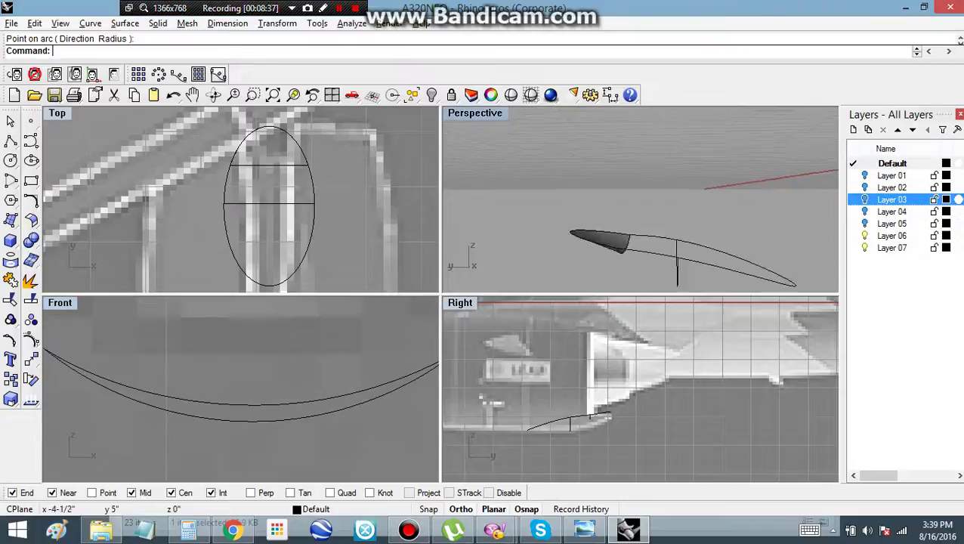
# Step: Split the projected ellipse curve with the new downward-bulging arc as the cutting object
pyautogui.moveTo(633, 245); pyautogui.dragTo(634, 265, button='right')
pyautogui.scroll(5, 636, 261)
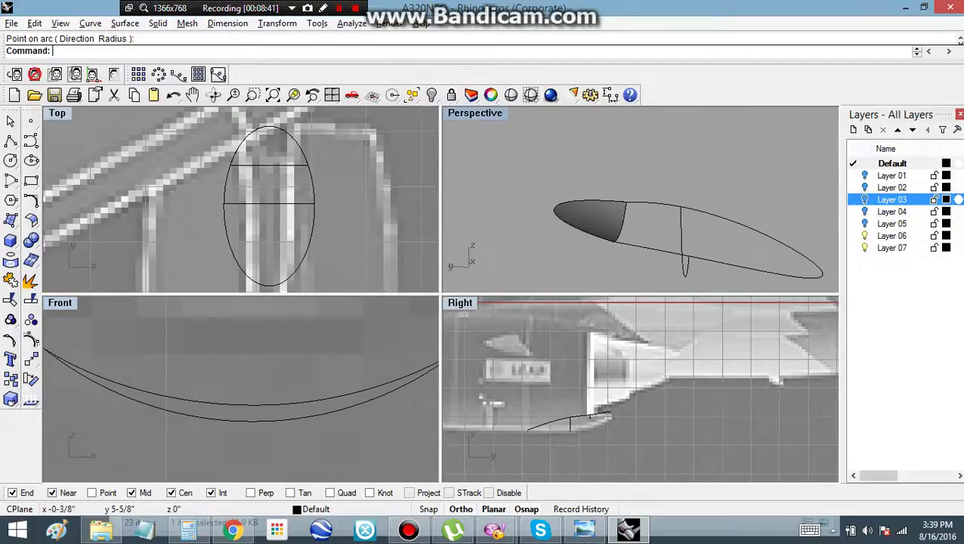
pyautogui.click(645, 247)
pyautogui.keyDown('shift'); pyautogui.click(599, 238); pyautogui.keyUp('shift')
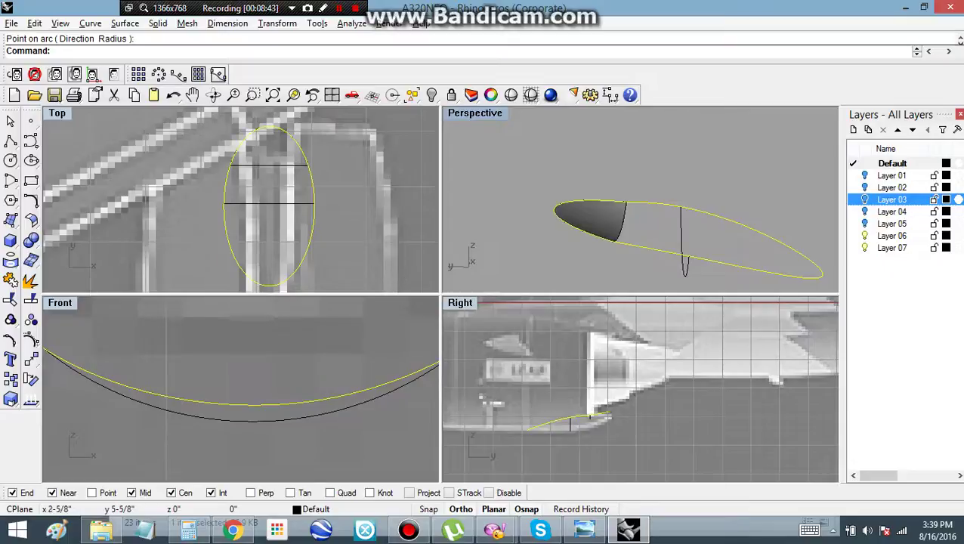
pyautogui.click(11, 279)
pyautogui.click(30, 281)
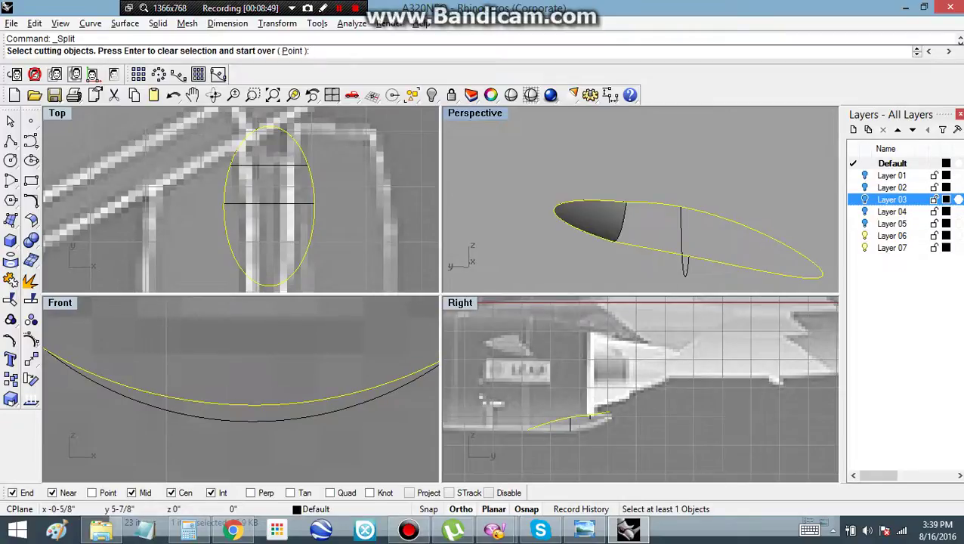
pyautogui.click(681, 234)
pyautogui.press('Return')
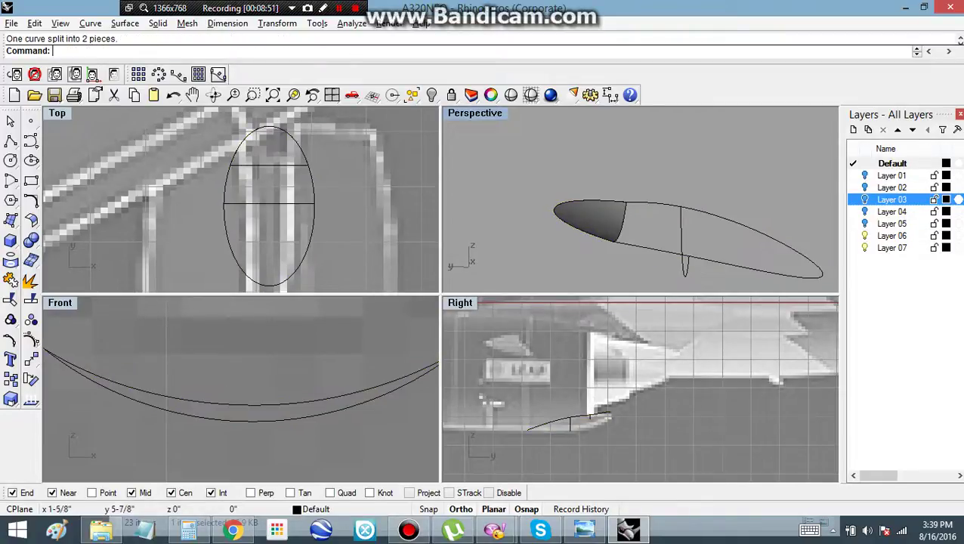
# Step: Draw a straight line across the ellipse just behind the arc and copy it to just in front of the arc
pyautogui.click(11, 140)
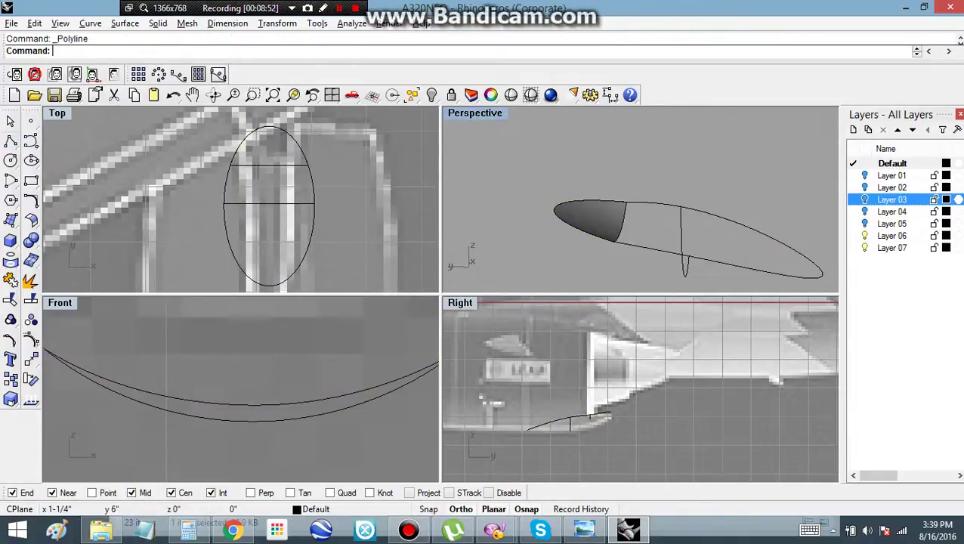
pyautogui.click(206, 196)
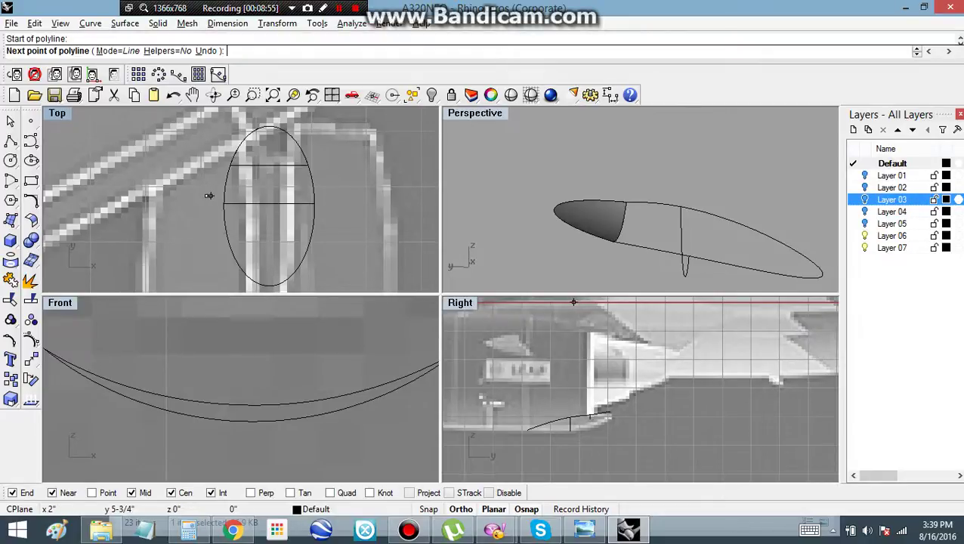
pyautogui.click(348, 196)
pyautogui.press('Return')
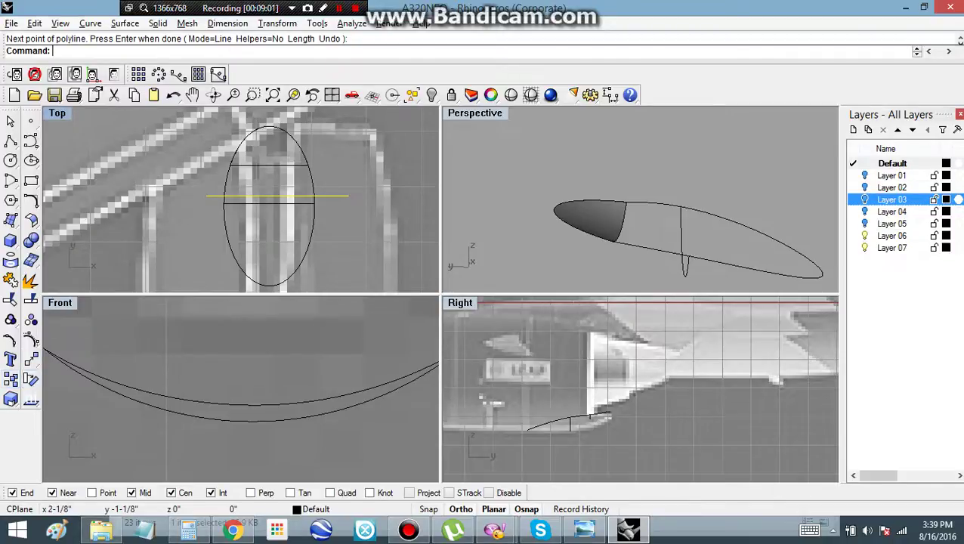
pyautogui.click(10, 379)
pyautogui.click(152, 201)
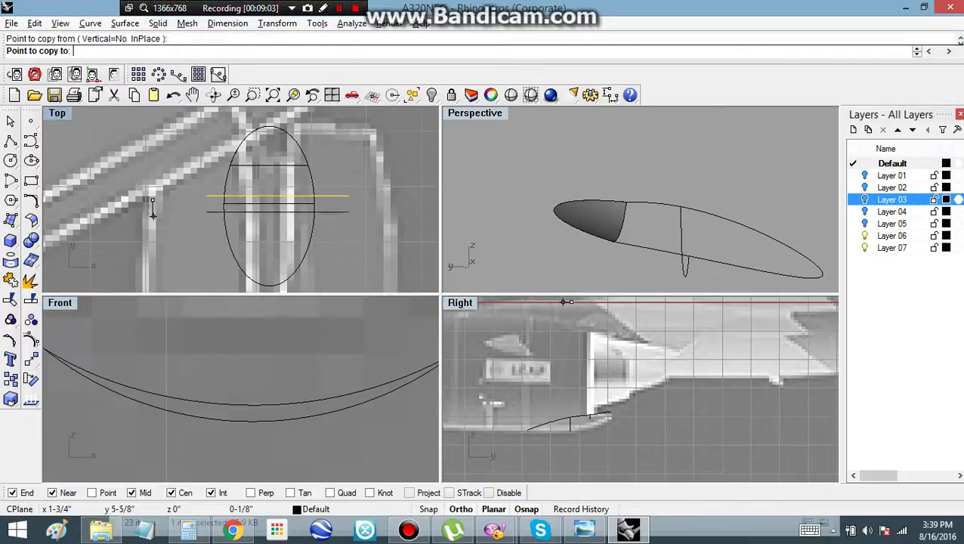
pyautogui.click(153, 216)
pyautogui.click(152, 212)
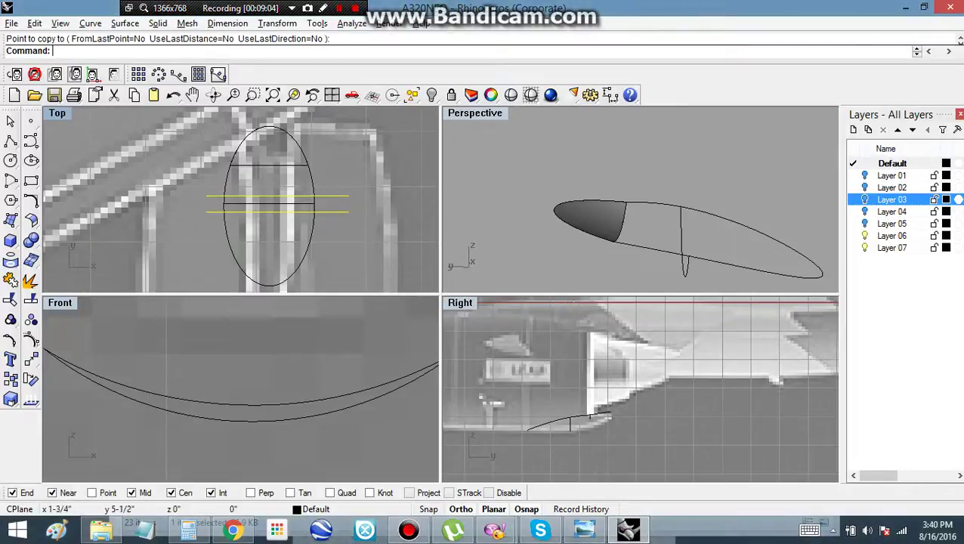
# Step: Trim away the ellipse segments between the two parallel lines on both sides and delete the lines
pyautogui.click(11, 300)
pyautogui.scroll(10, 318, 216)
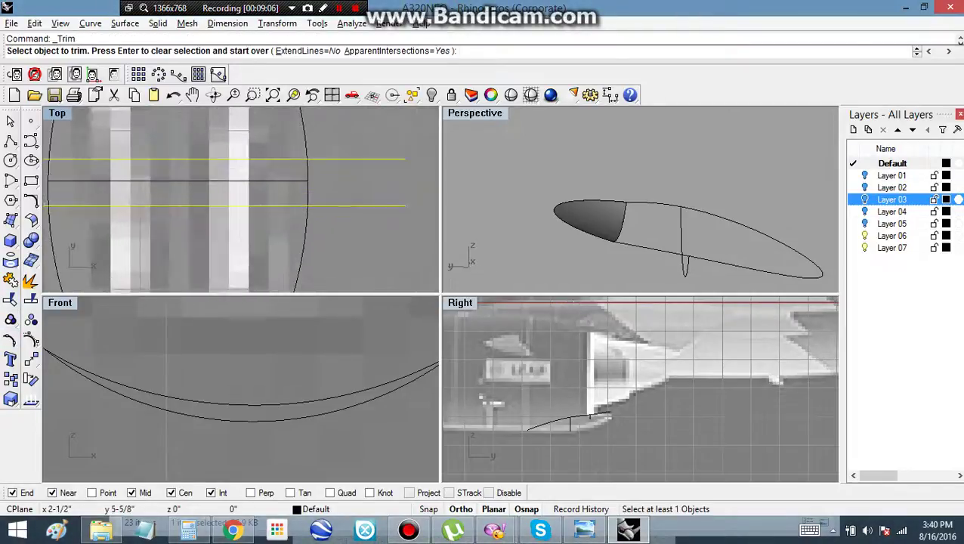
pyautogui.click(308, 186)
pyautogui.click(308, 186)
pyautogui.moveTo(311, 189); pyautogui.dragTo(441, 182, button='right')
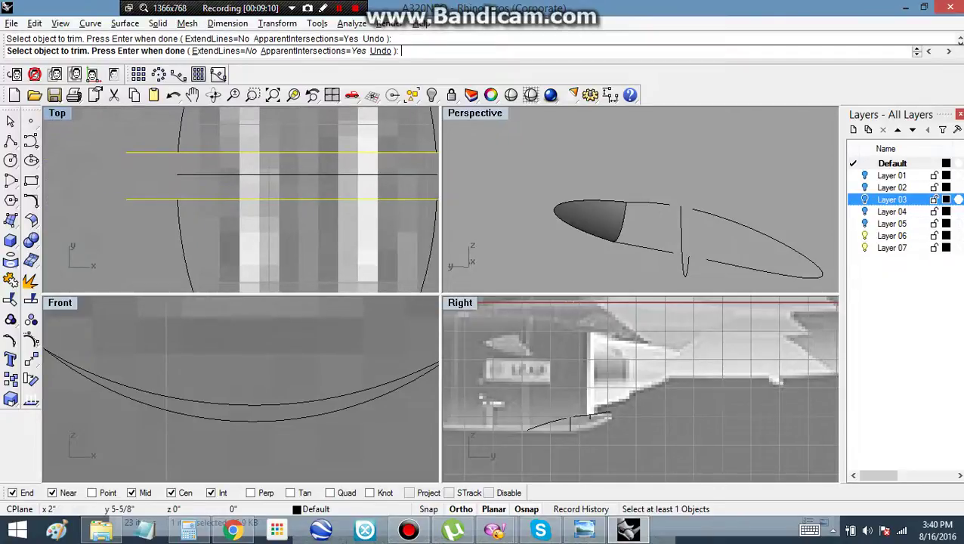
pyautogui.press('Return')
pyautogui.press('Delete')
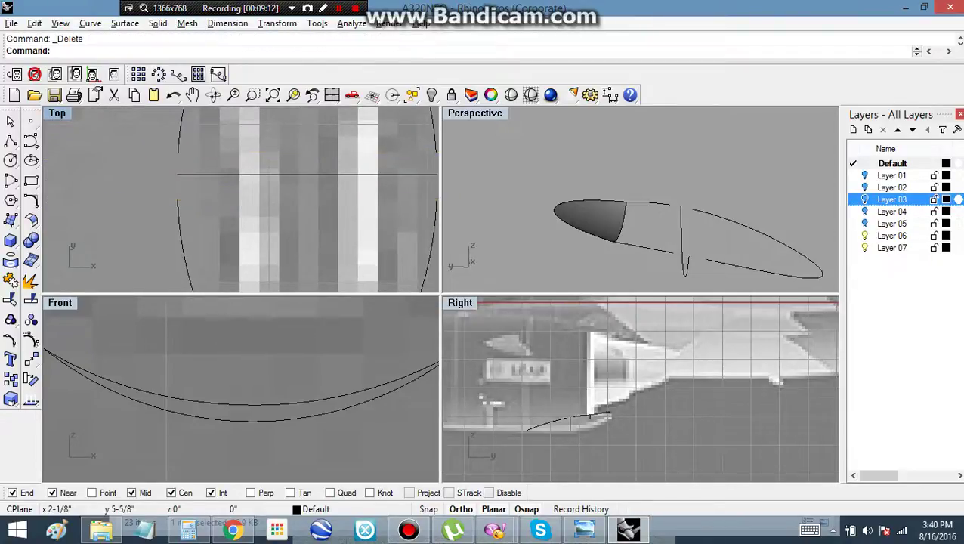
# Step: Loft a surface between the front ellipse piece and the downward-bulging arc
pyautogui.write('Loft')
pyautogui.press('Return')
pyautogui.click(715, 215)
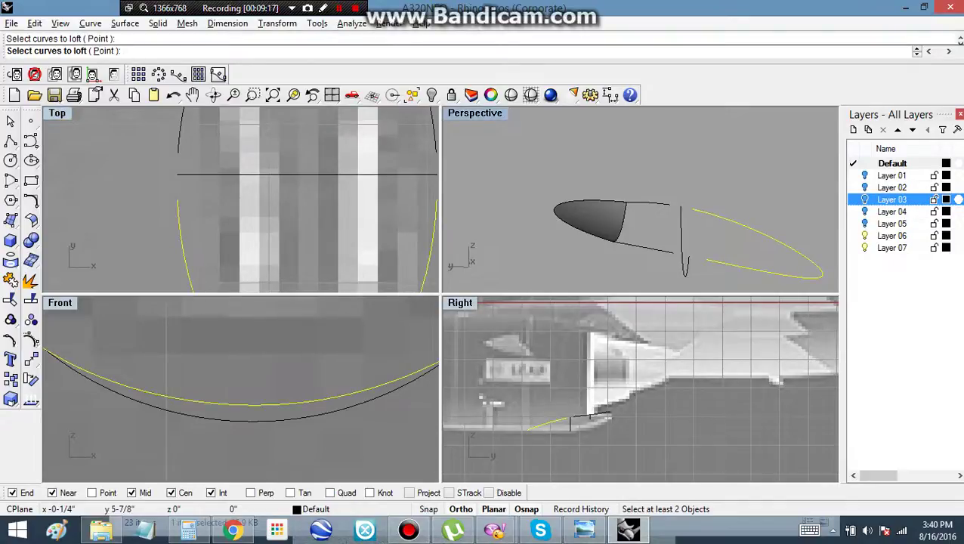
pyautogui.click(681, 228)
pyautogui.press('Return')
pyautogui.press('Return')
# Step: Loft a second surface between the rear ellipse piece and the same arc
pyautogui.press('Return')
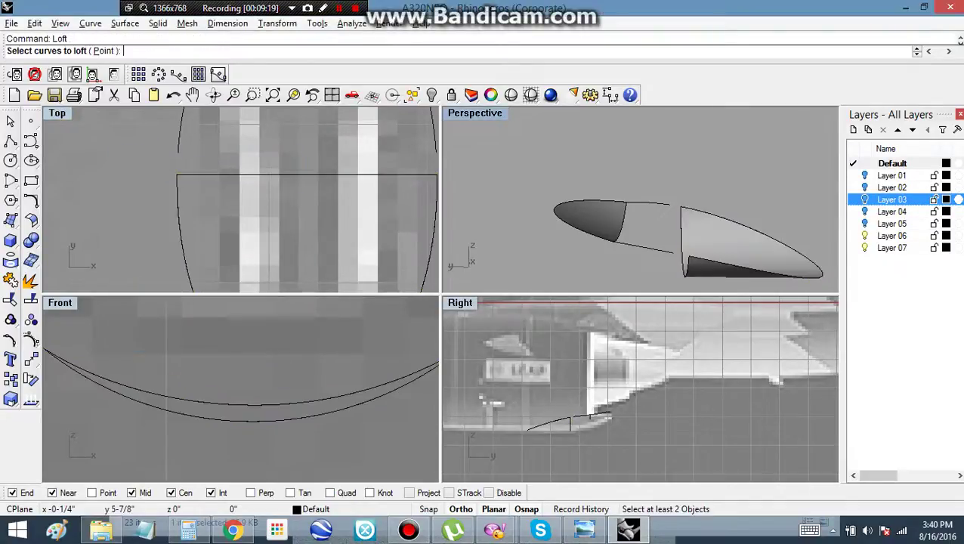
pyautogui.click(703, 279)
pyautogui.click(717, 303)
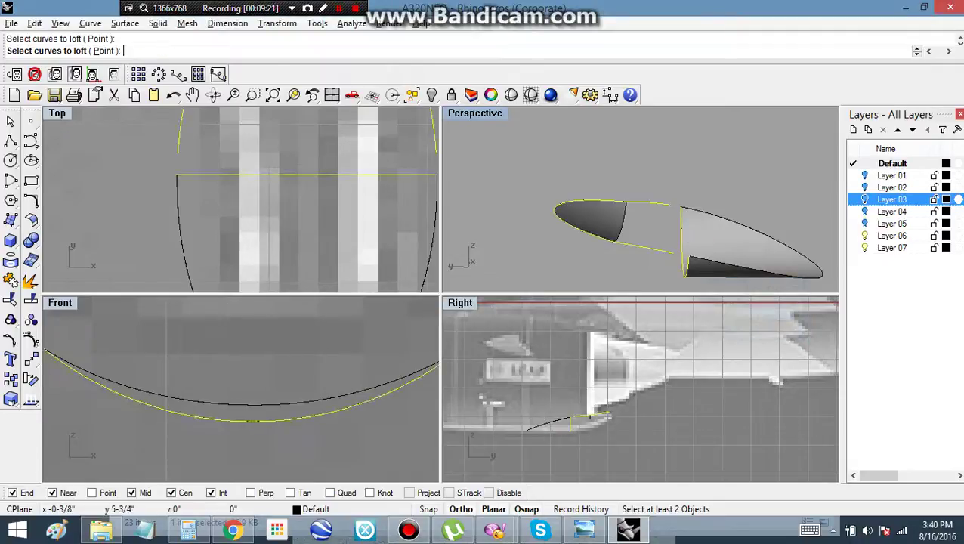
pyautogui.press('Return')
pyautogui.press('Return')
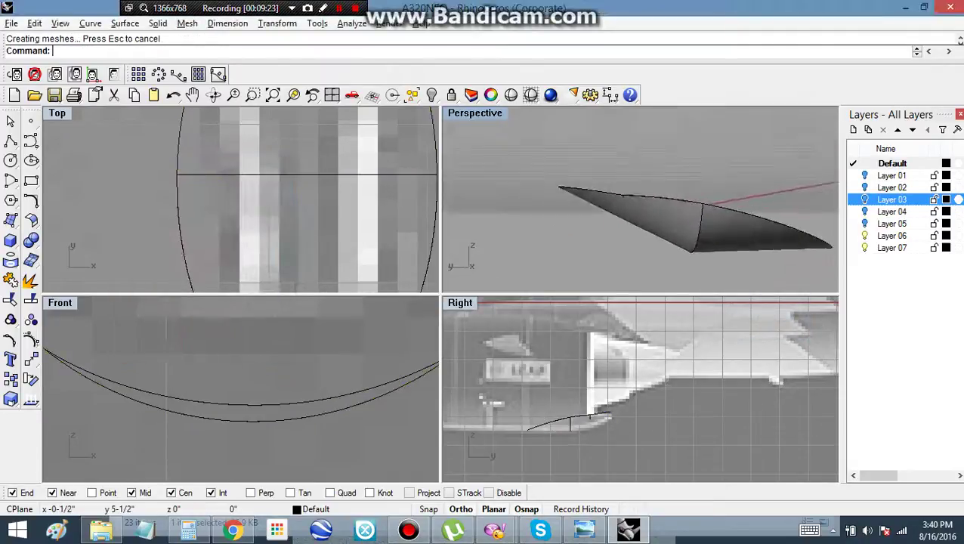
# Step: Show Layer 03 to check the lofted lip surfaces against the engine nacelle
pyautogui.moveTo(642, 226); pyautogui.dragTo(630, 143, button='right')
pyautogui.click(864, 200)
pyautogui.scroll(-4, 651, 219)
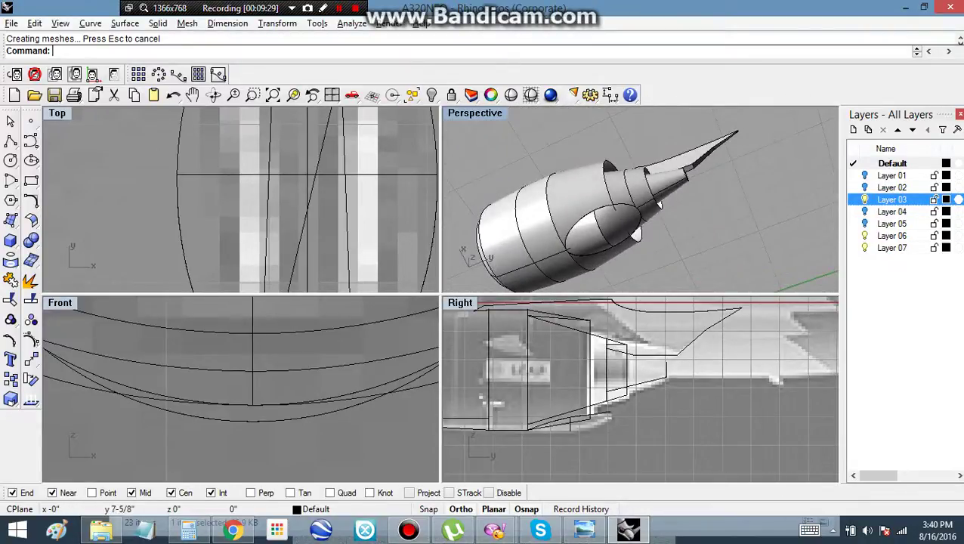
# Step: Move all the lip surfaces and curves onto Layer 03 and show that layer with the nacelle again
pyautogui.click(865, 199)
pyautogui.hotkey('ctrl', 'a')
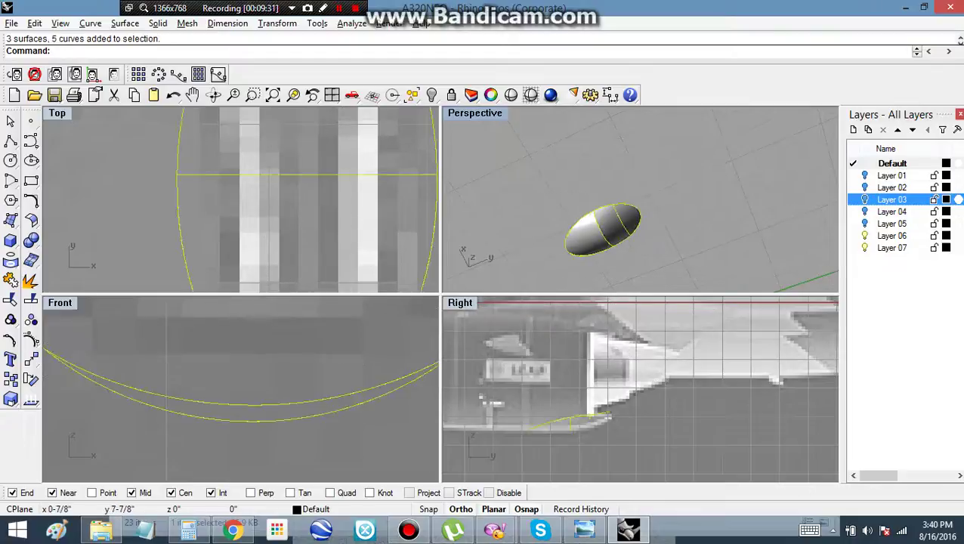
pyautogui.rightClick(892, 199)
pyautogui.click(883, 362)
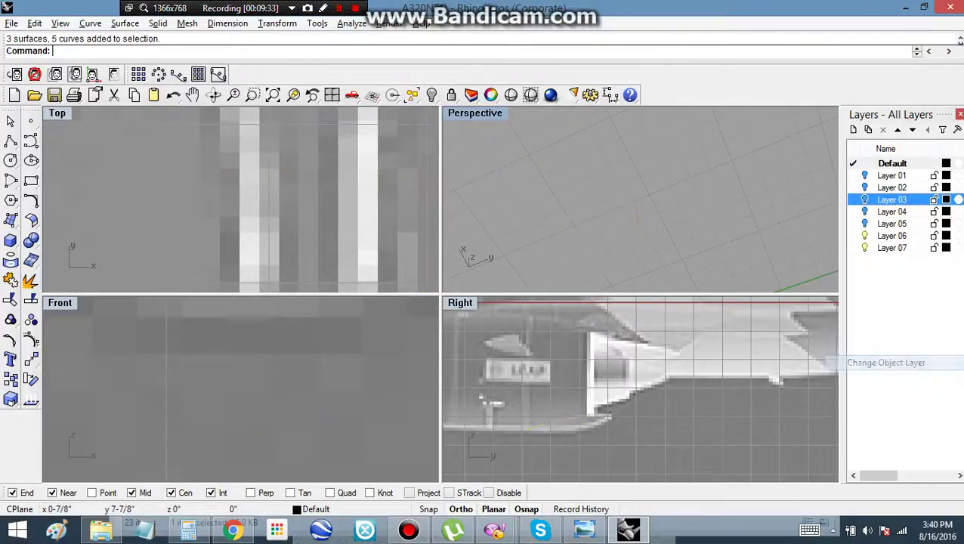
pyautogui.click(865, 199)
# Step: Select the rear lip surface and draw a straight line rearward along the engine's centre, starting near the nacelle's lower rear edge
pyautogui.moveTo(642, 144); pyautogui.dragTo(605, 201, button='right')
pyautogui.scroll(5, 589, 178)
pyautogui.click(588, 179)
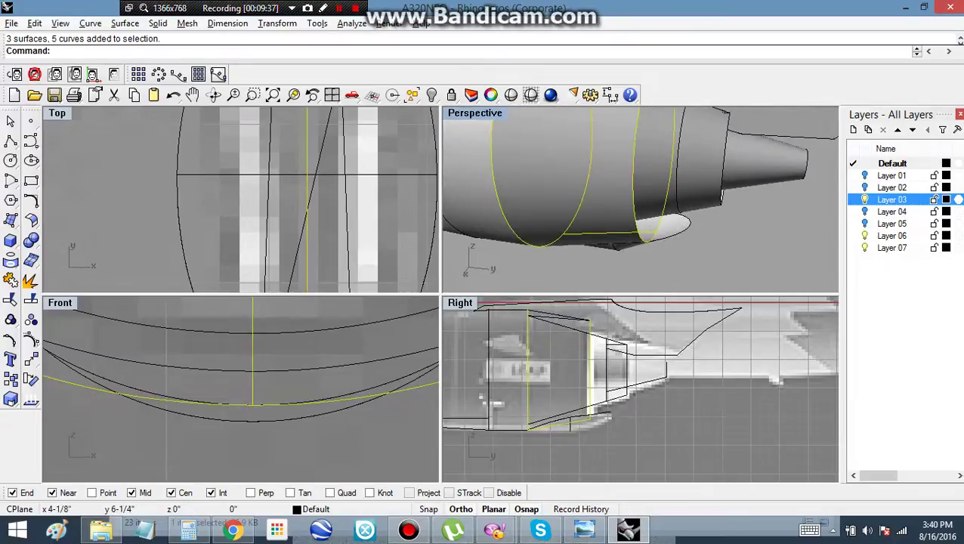
pyautogui.moveTo(676, 227); pyautogui.dragTo(642, 215, button='right')
pyautogui.scroll(4, 657, 223)
pyautogui.click(684, 233)
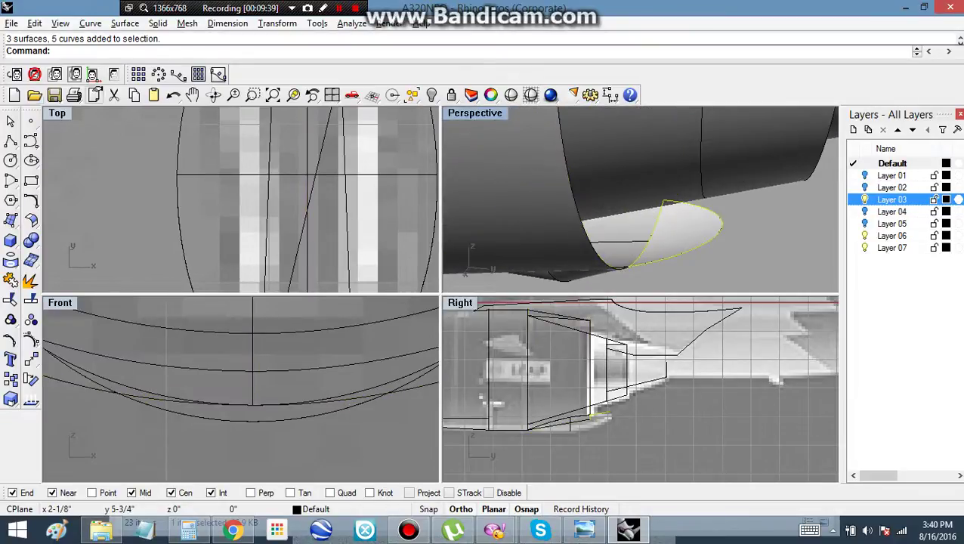
pyautogui.click(10, 141)
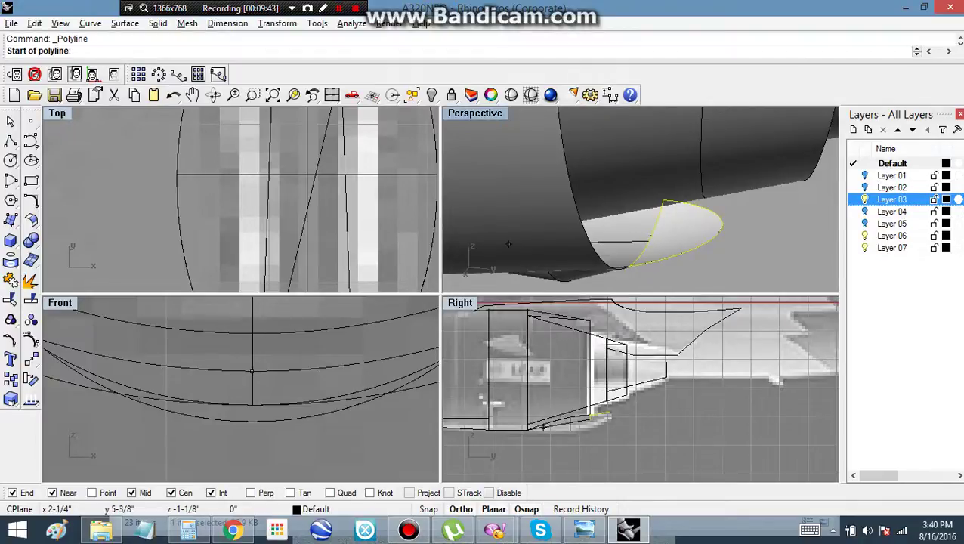
pyautogui.scroll(5, 280, 216)
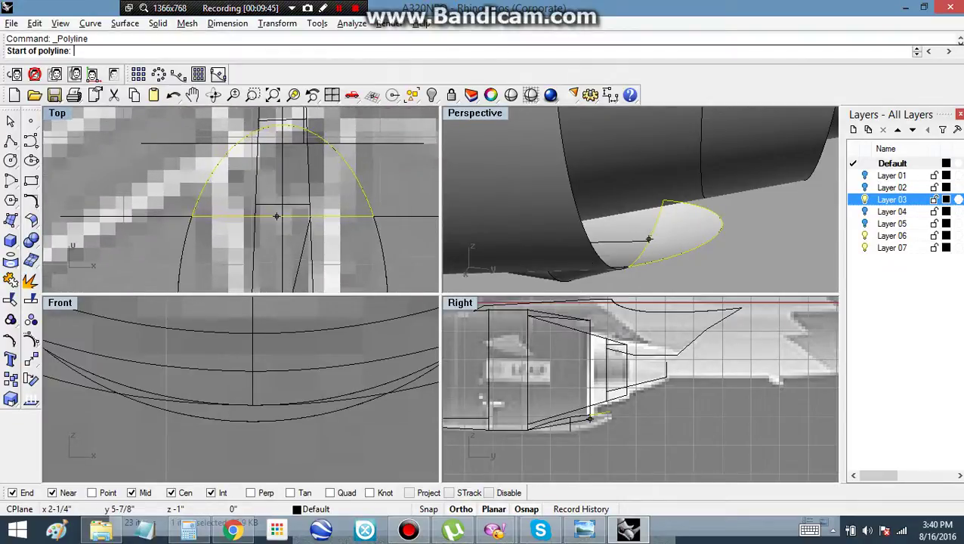
pyautogui.click(283, 230)
pyautogui.scroll(-3, 283, 230)
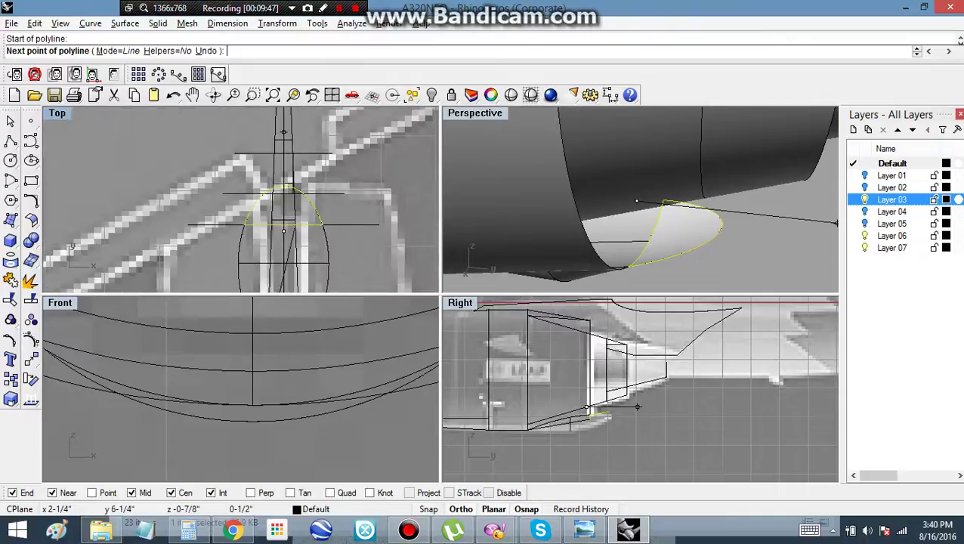
pyautogui.press('Return')
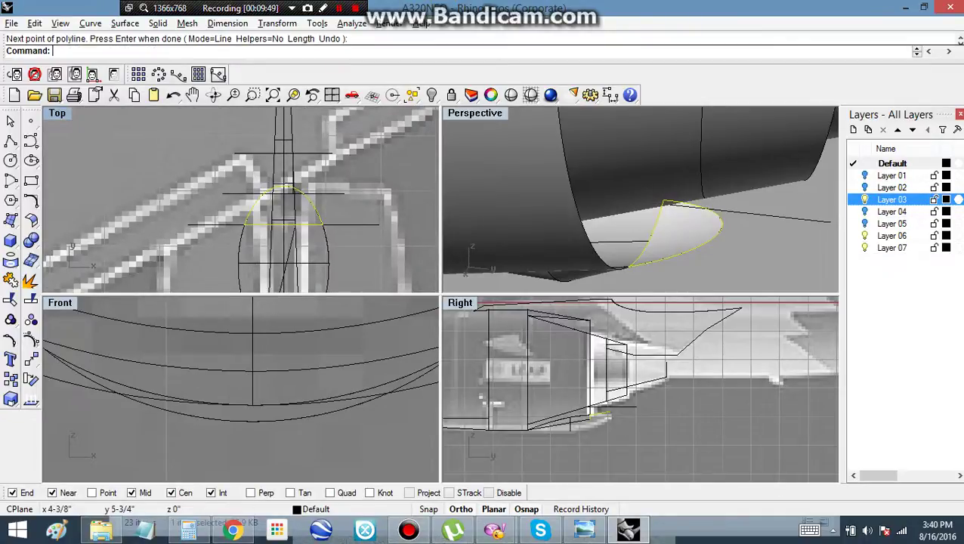
# Step: Split the selected rear lip surface of the engine nacelle
pyautogui.click(864, 200)
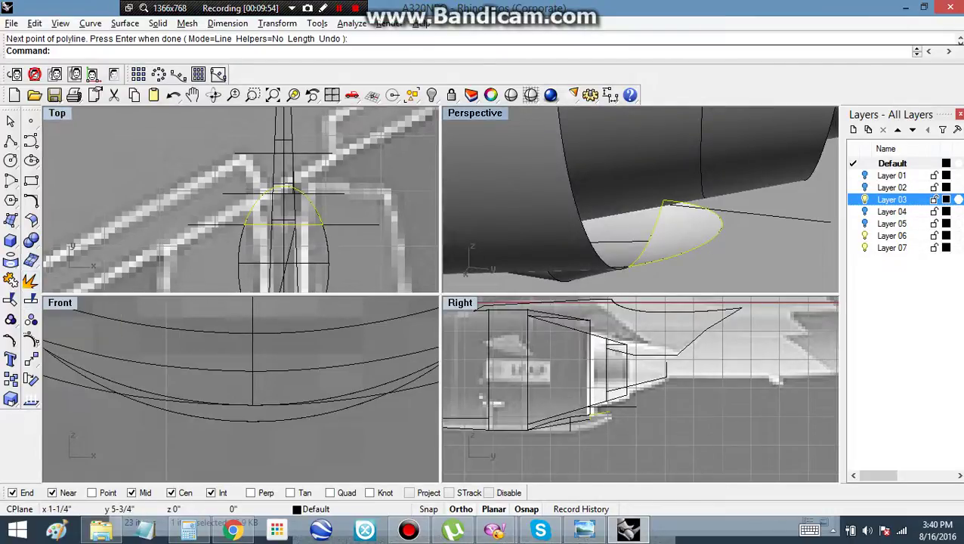
pyautogui.click(30, 281)
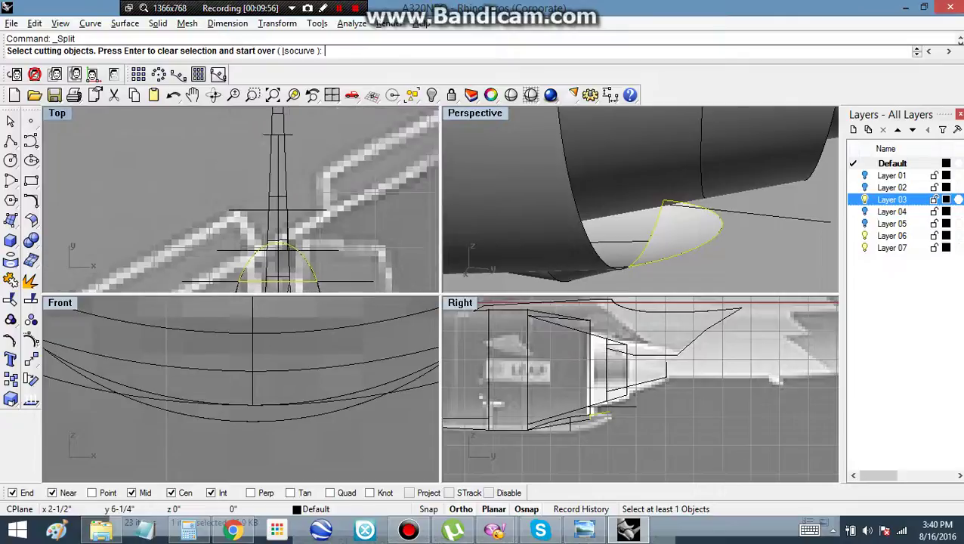